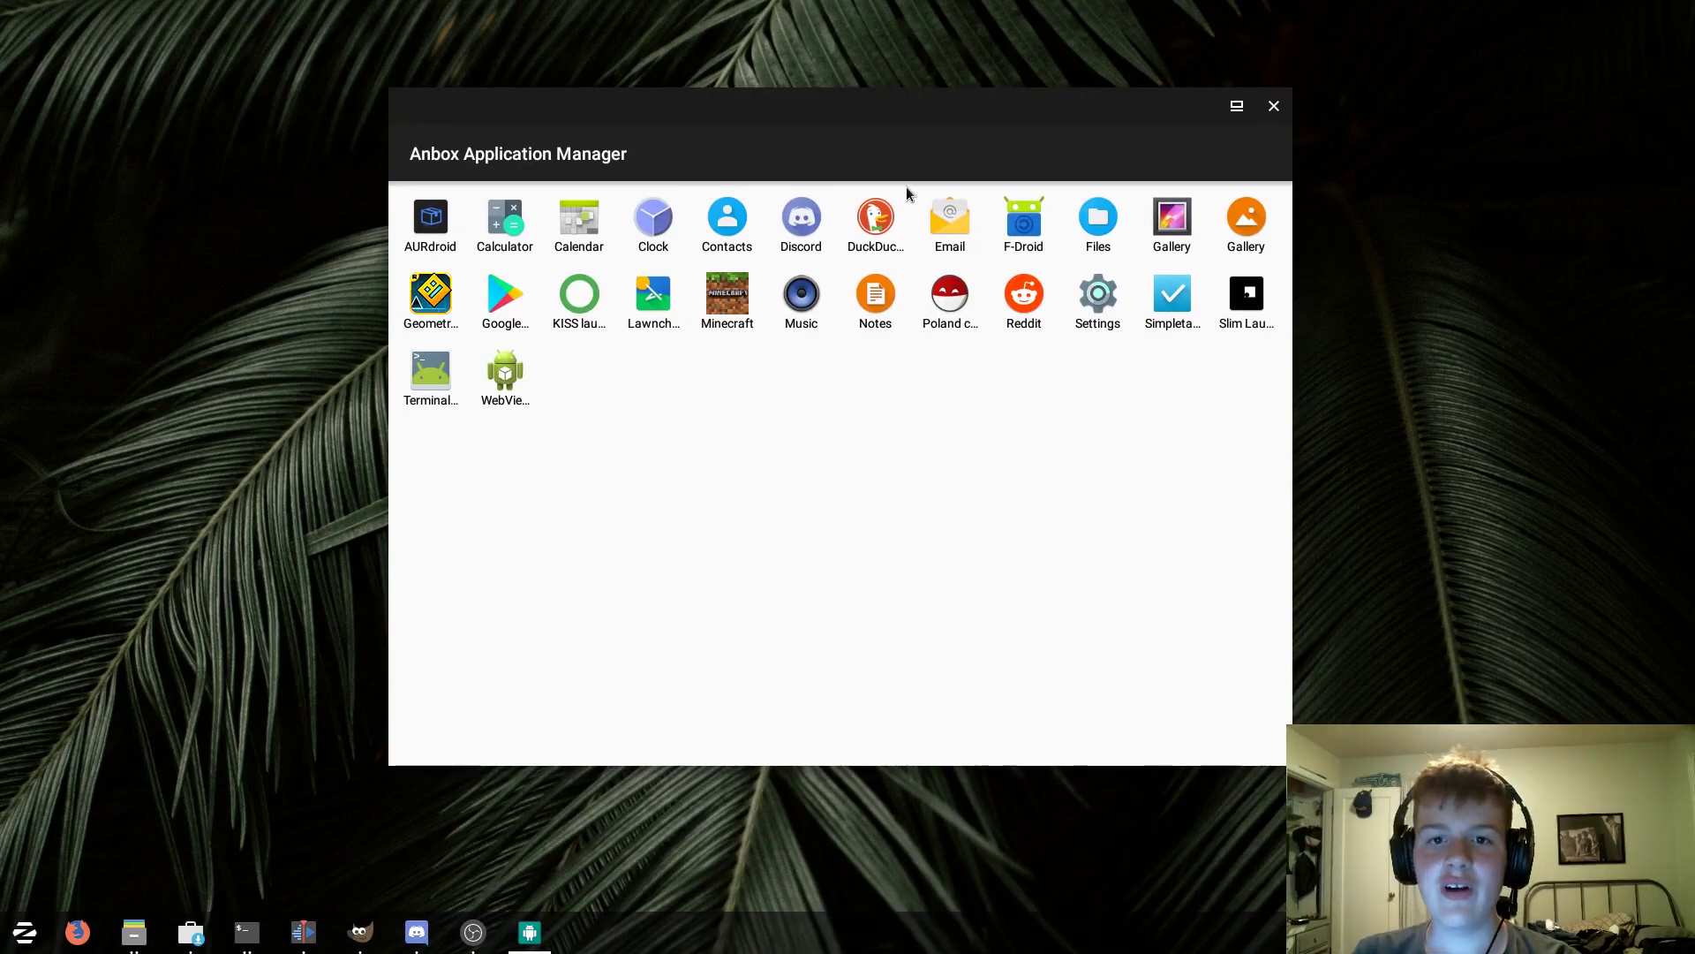
# Step: Move the Anbox Application Manager window up and to the left
pyautogui.moveTo(676, 106); pyautogui.dragTo(651, 108)
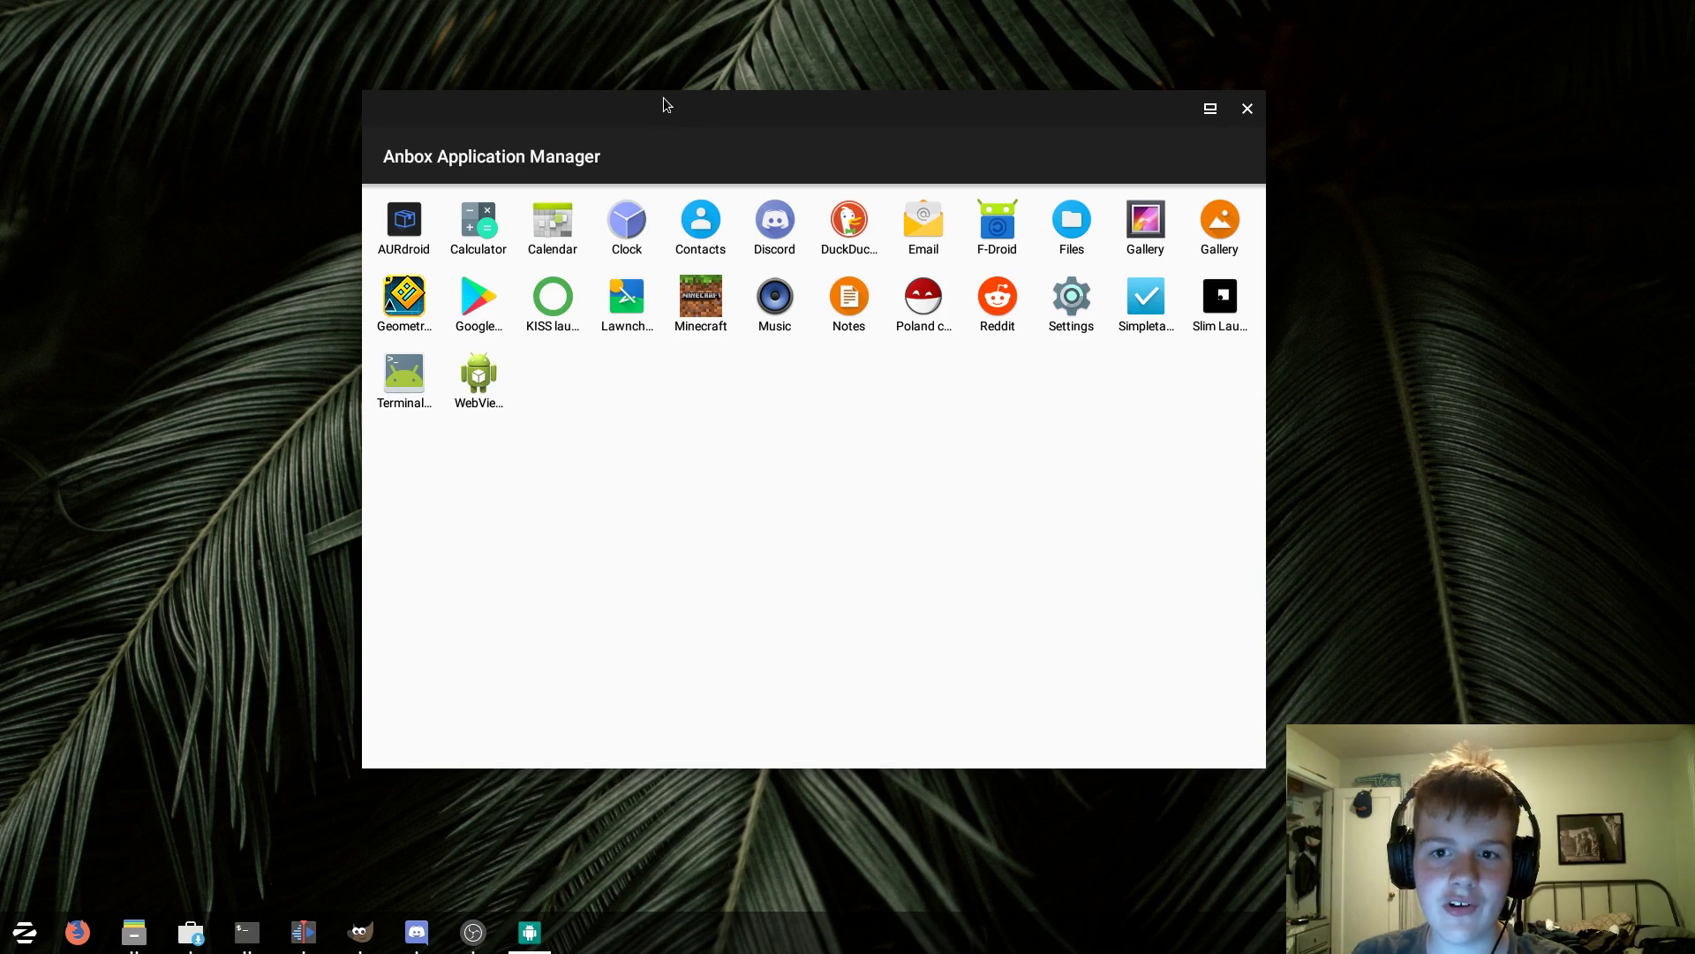
pyautogui.moveTo(657, 107); pyautogui.dragTo(543, 86)
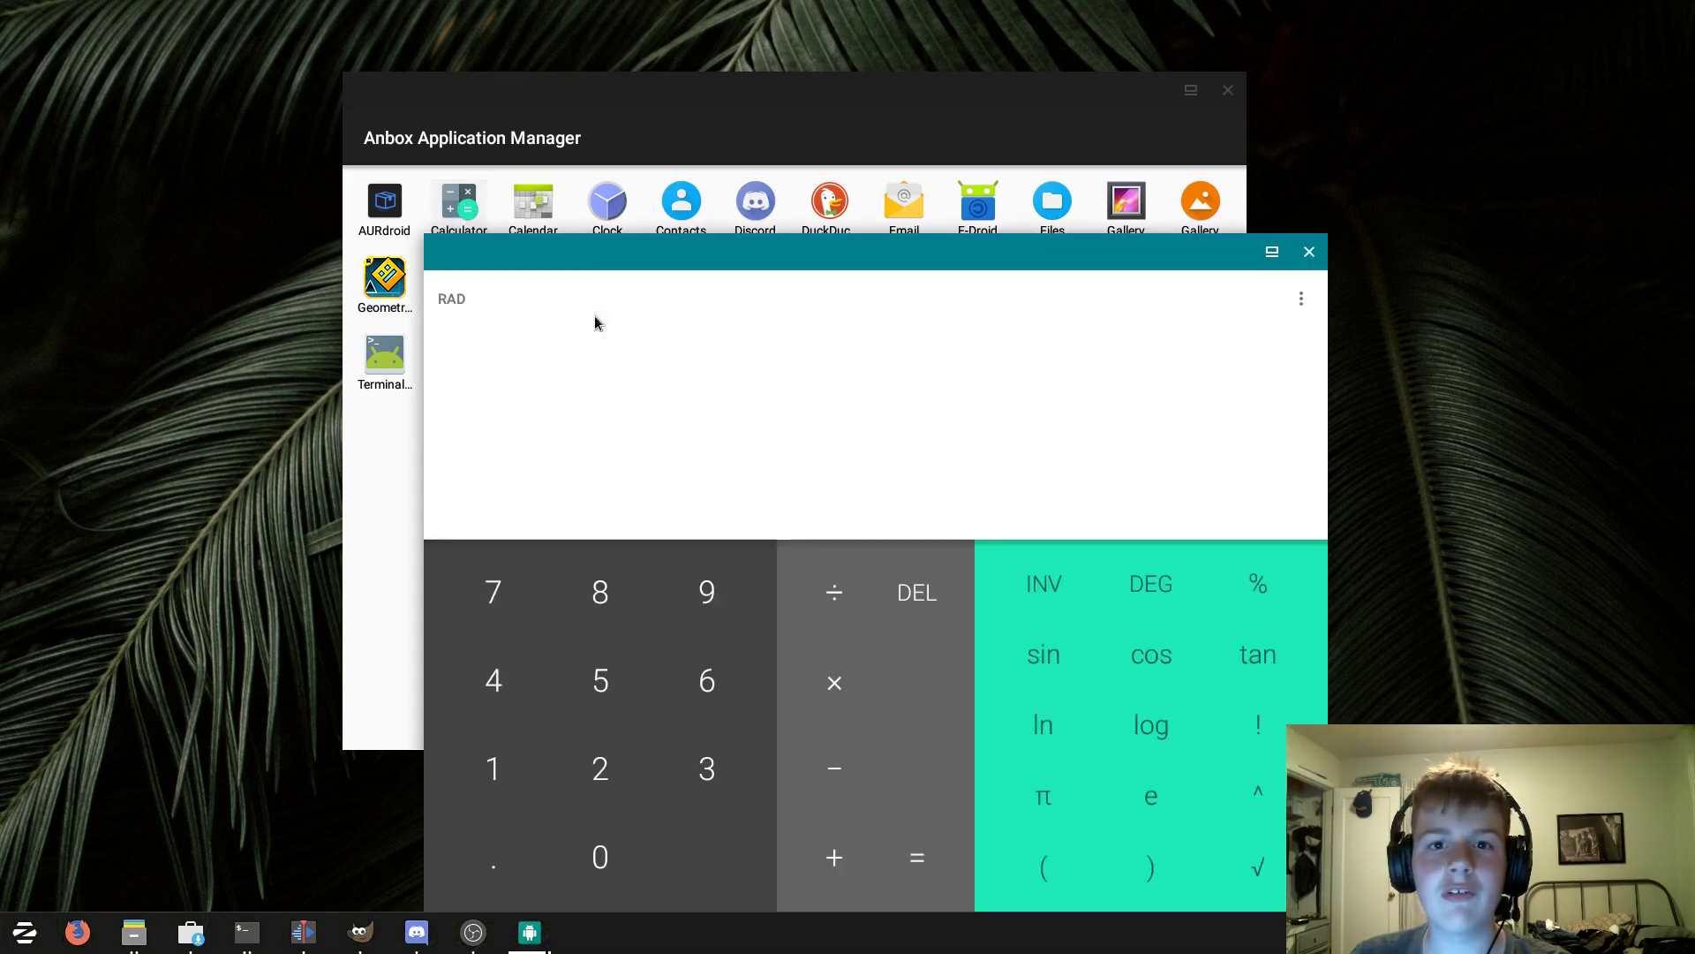
# Step: Enter the number 989996666 in the Calculator
pyautogui.click(648, 489)
pyautogui.click(574, 495)
pyautogui.click(614, 497)
pyautogui.click(636, 521)
pyautogui.click(645, 530)
pyautogui.doubleClick(628, 580)
pyautogui.doubleClick(629, 583)
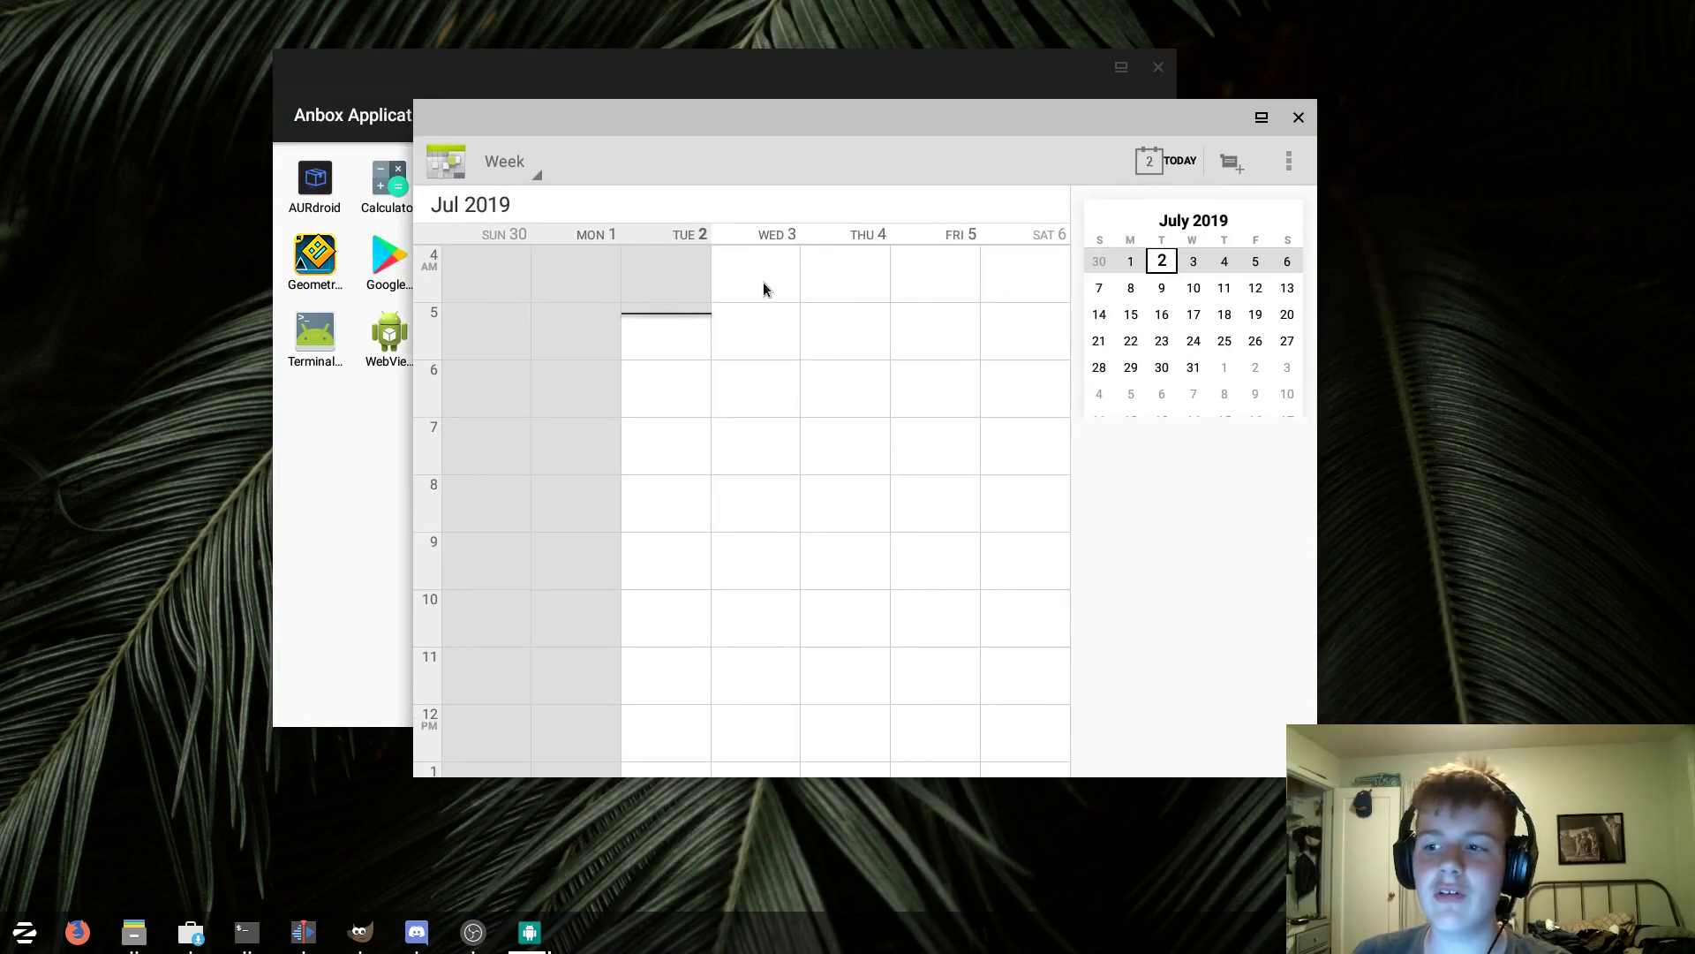
# Step: Try Wednesday and Tuesday 4–5 AM slots in Calendar's week view, then open General settings
pyautogui.click(763, 288)
pyautogui.click(715, 350)
pyautogui.click(684, 305)
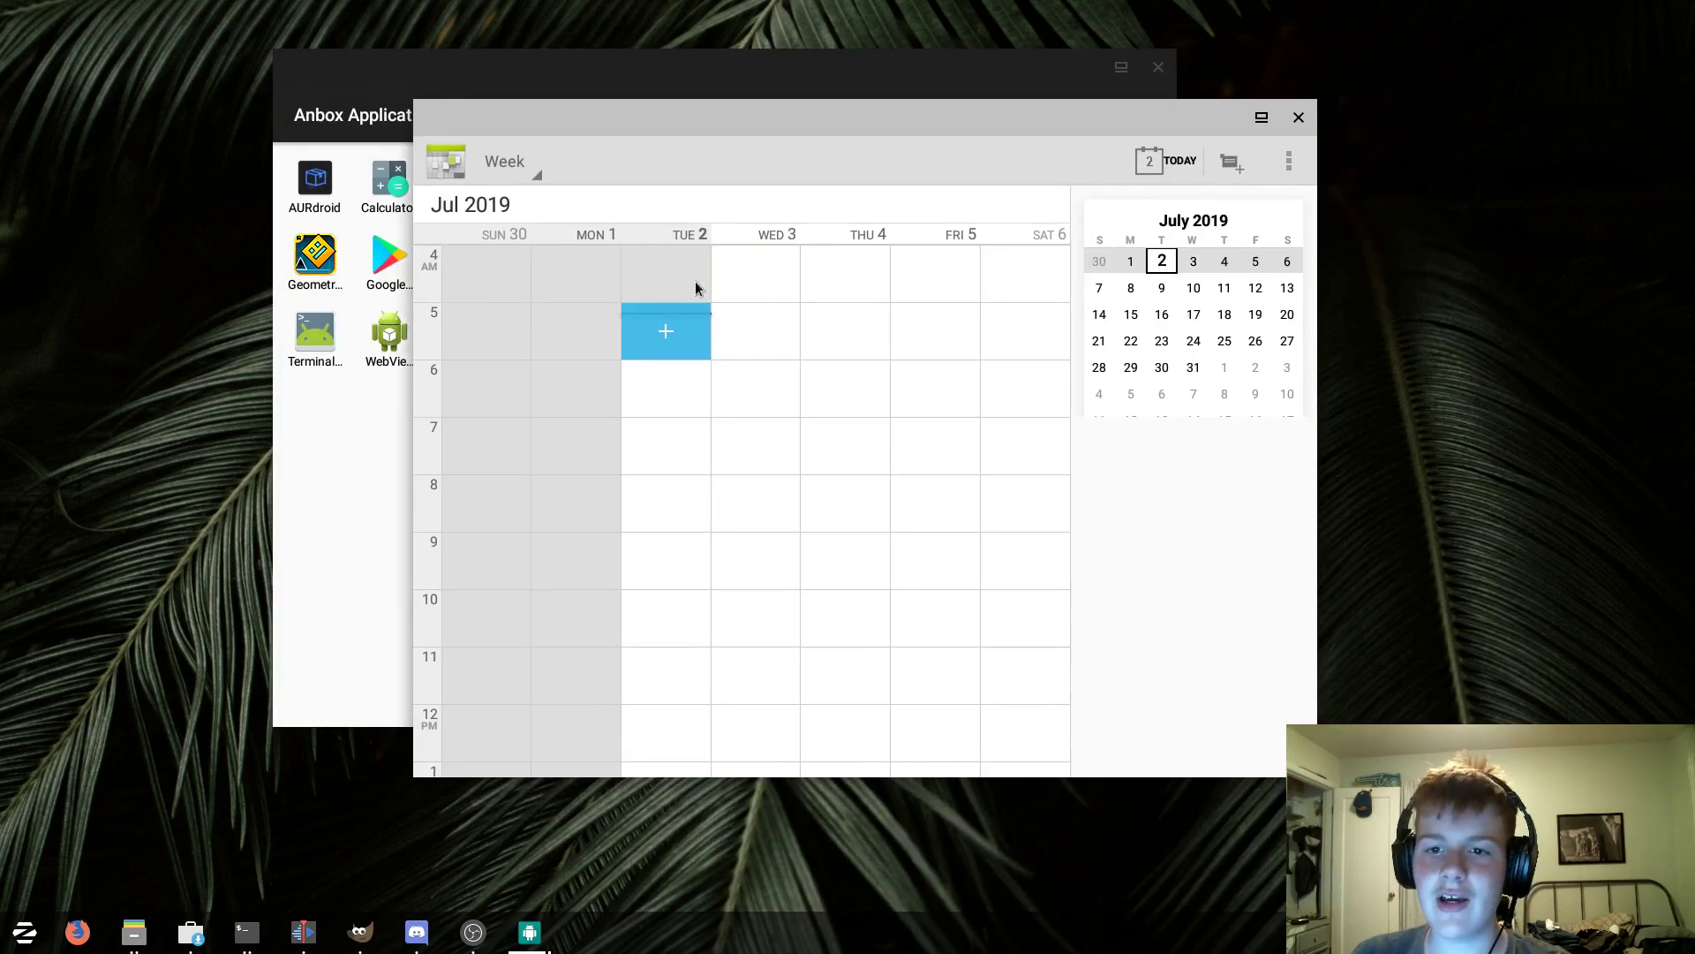
pyautogui.click(694, 287)
pyautogui.click(1290, 164)
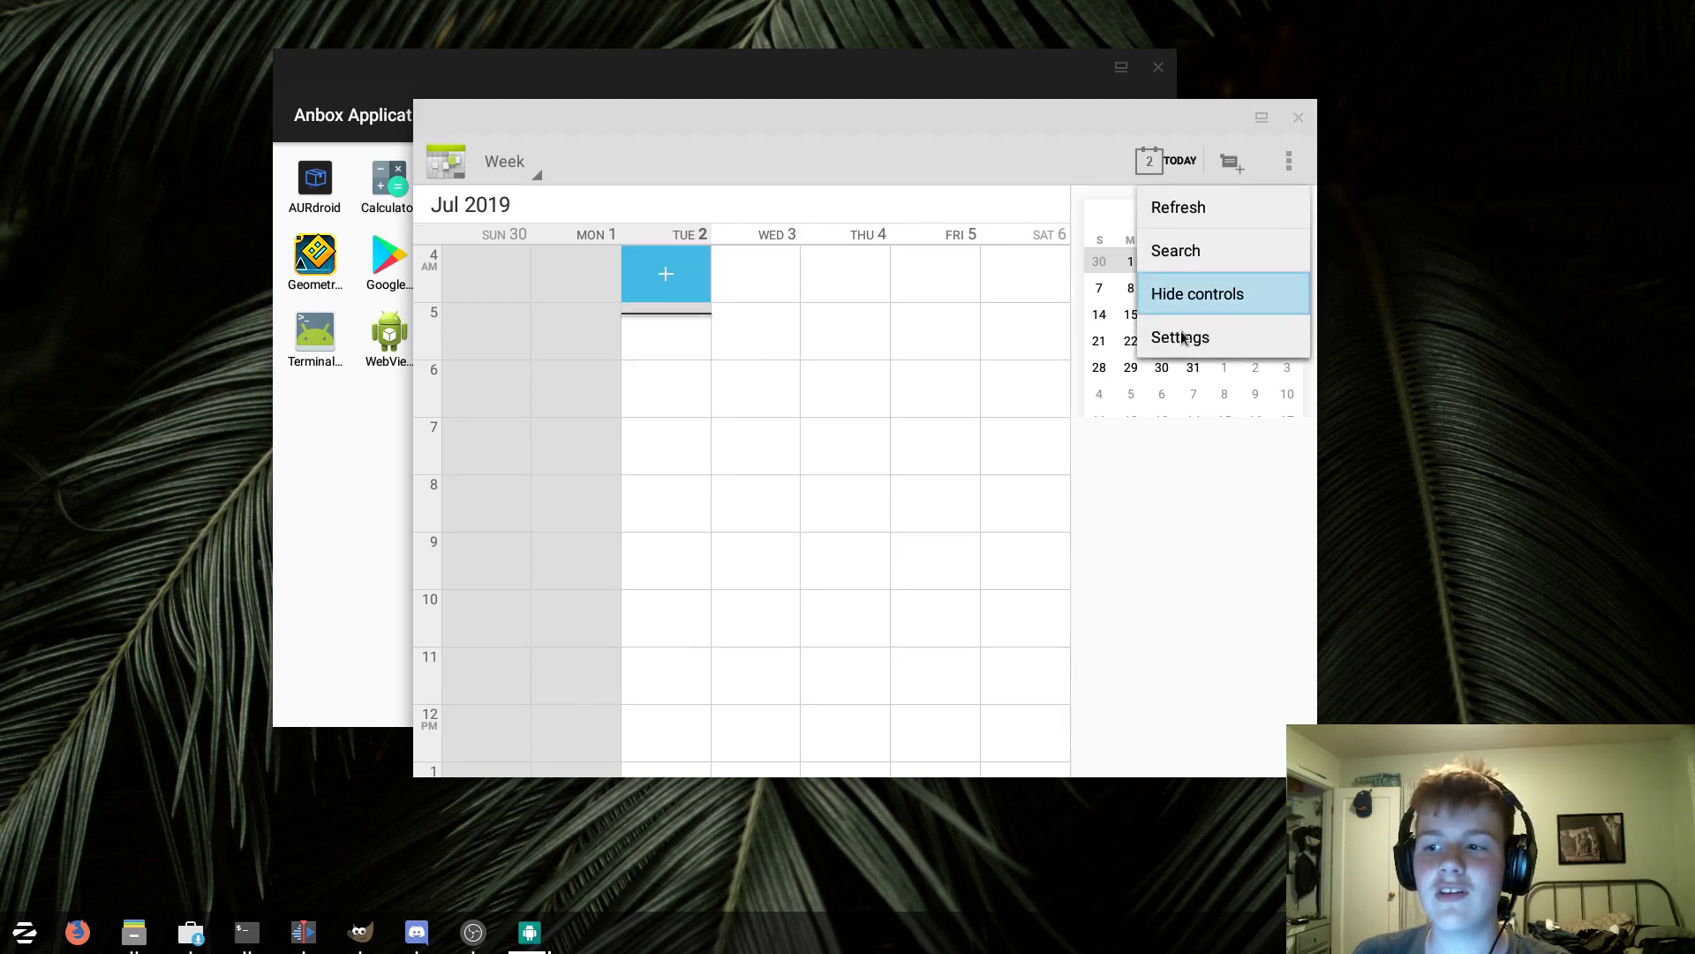
pyautogui.click(1181, 337)
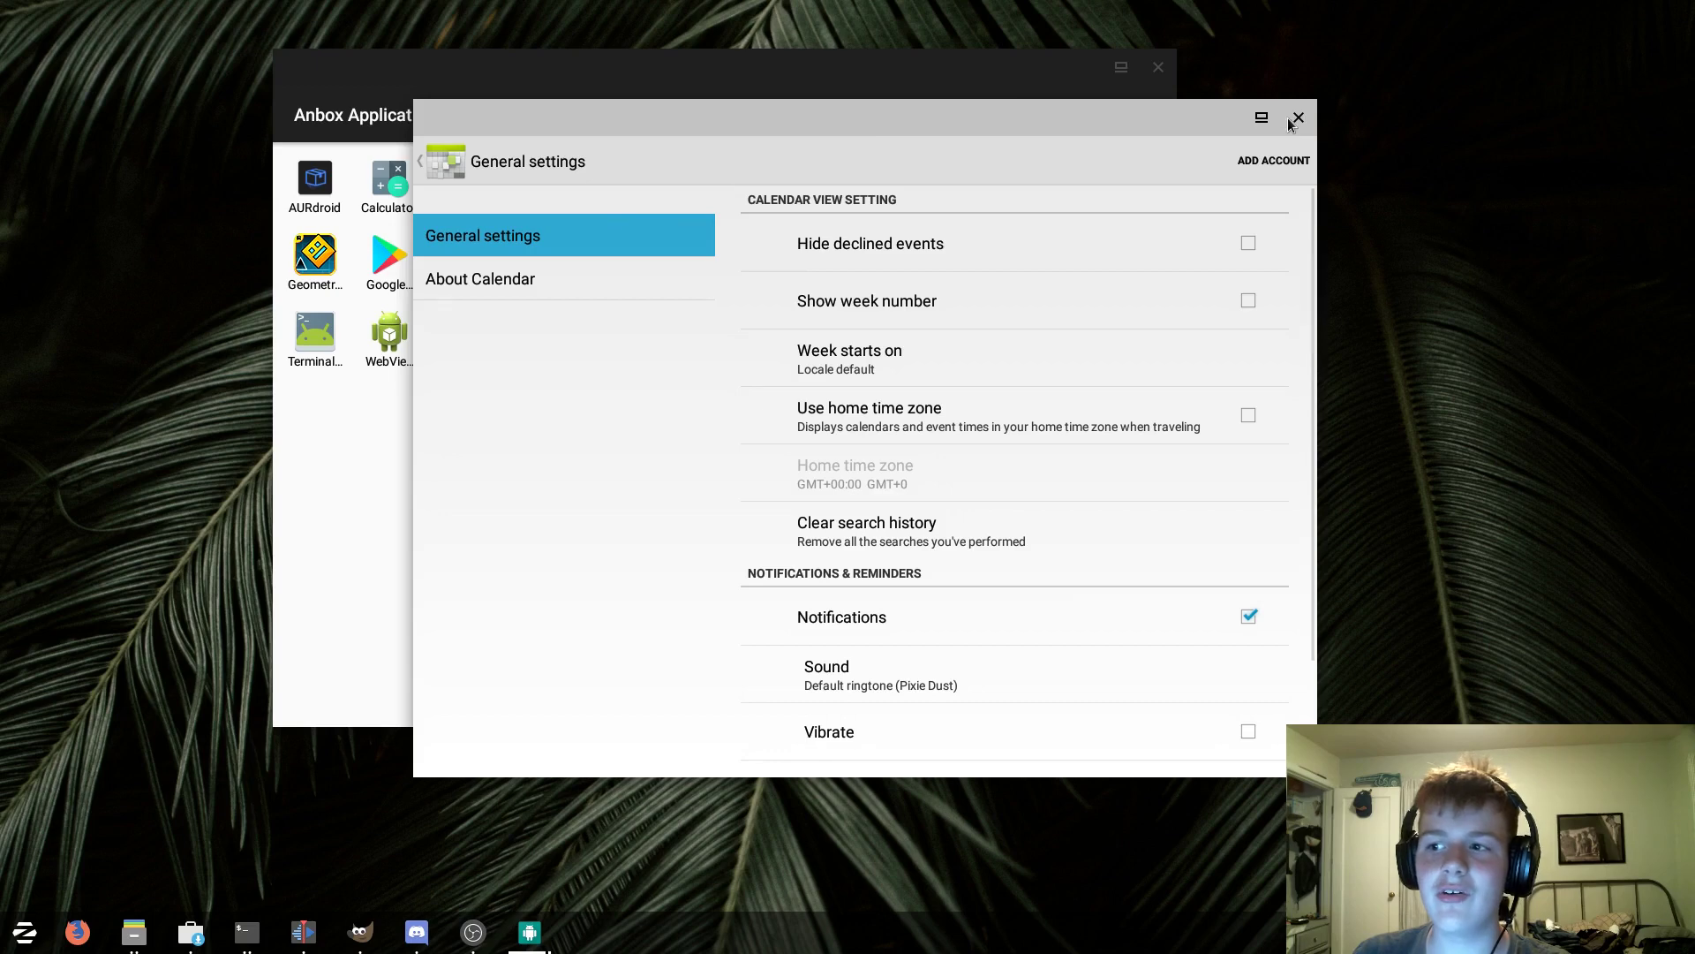
# Step: Close Calendar and check Clock's Alarm, Clock, Timer and Stopwatch views
pyautogui.click(1298, 118)
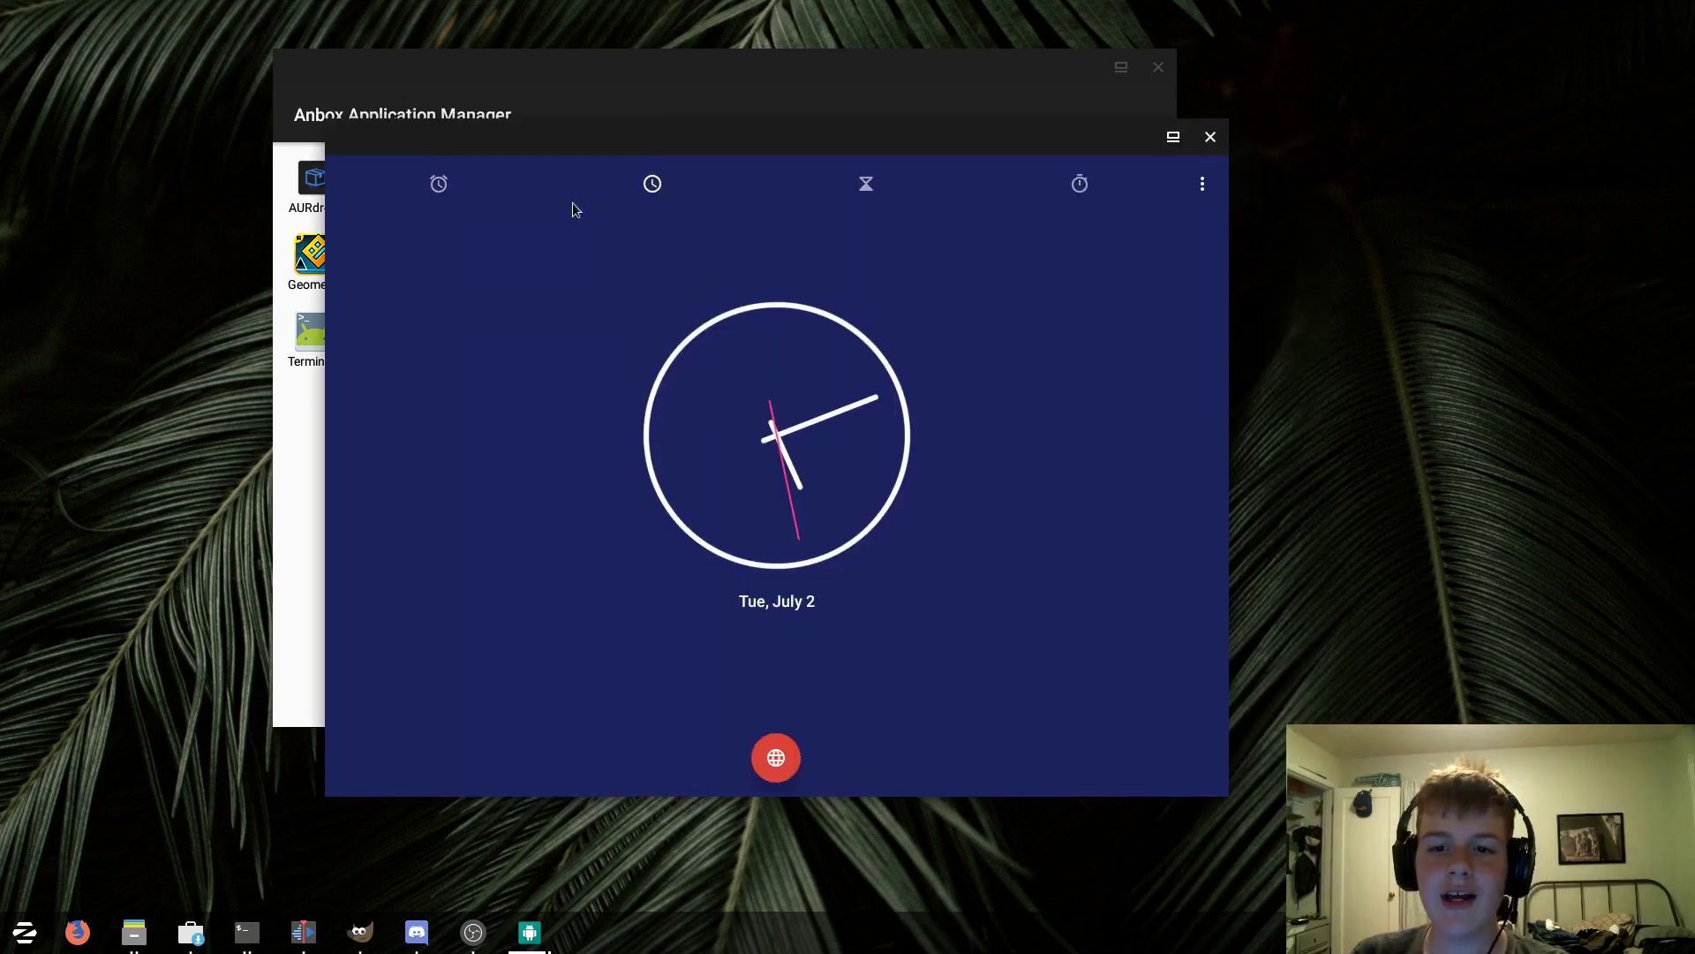
pyautogui.click(491, 179)
pyautogui.click(740, 184)
pyautogui.click(870, 184)
pyautogui.click(1056, 178)
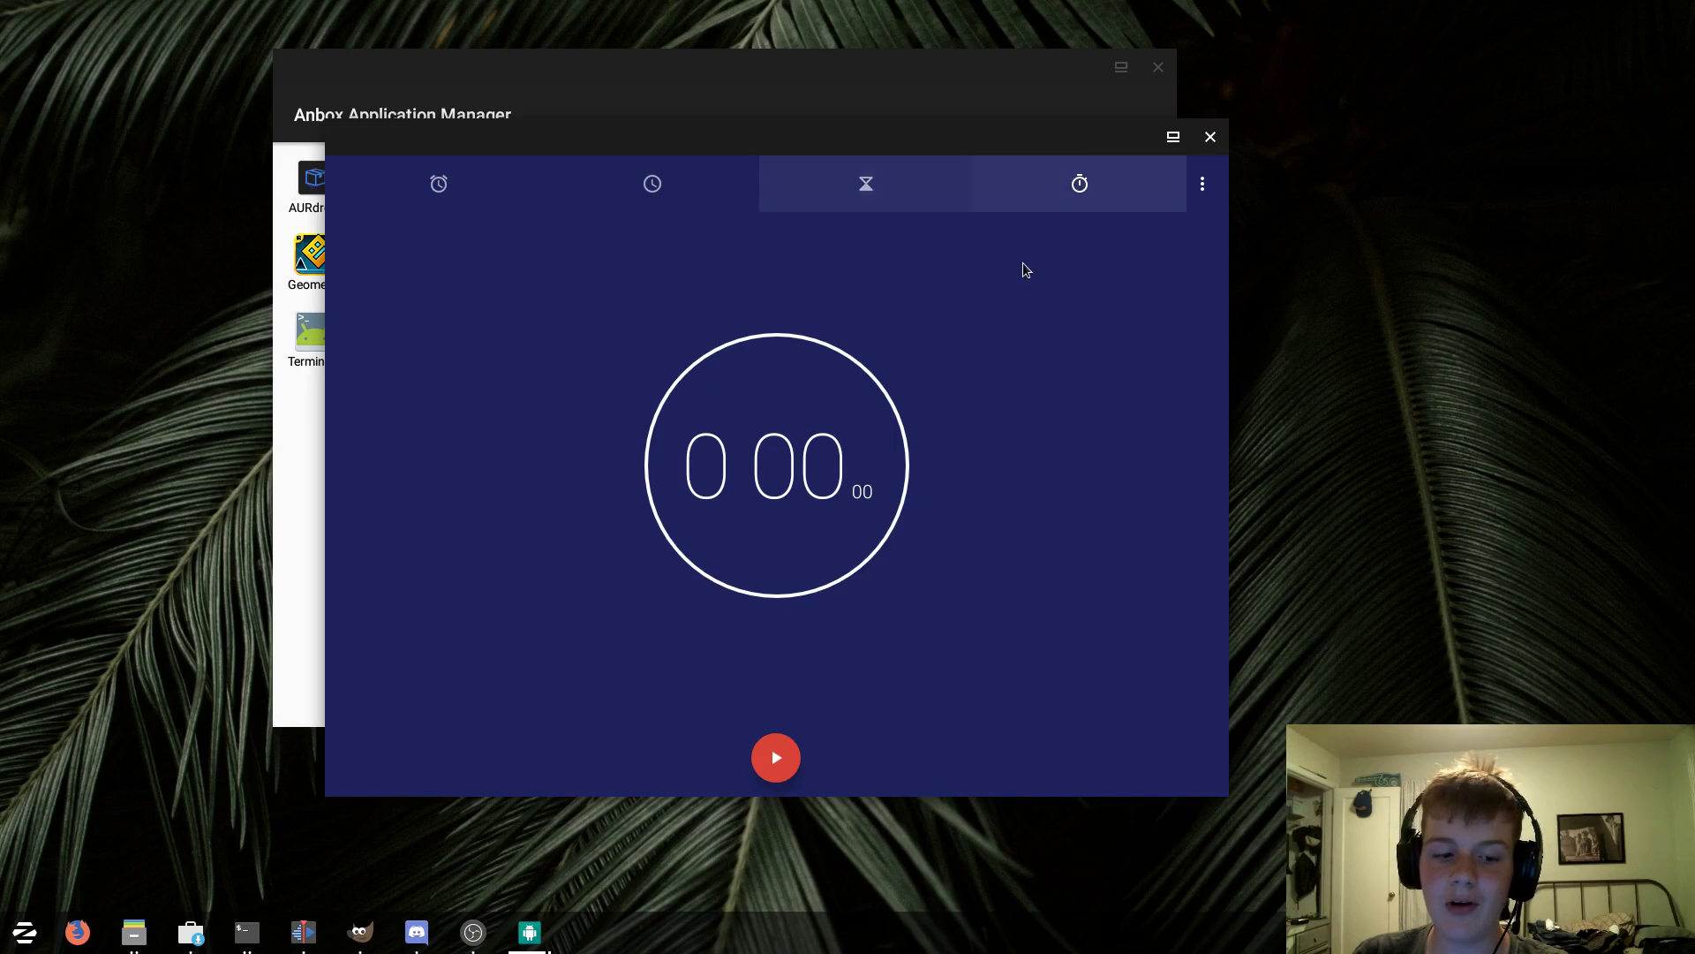
# Step: Close Clock, show all contacts (none listed), close Contacts and move the email inbox window
pyautogui.click(1211, 136)
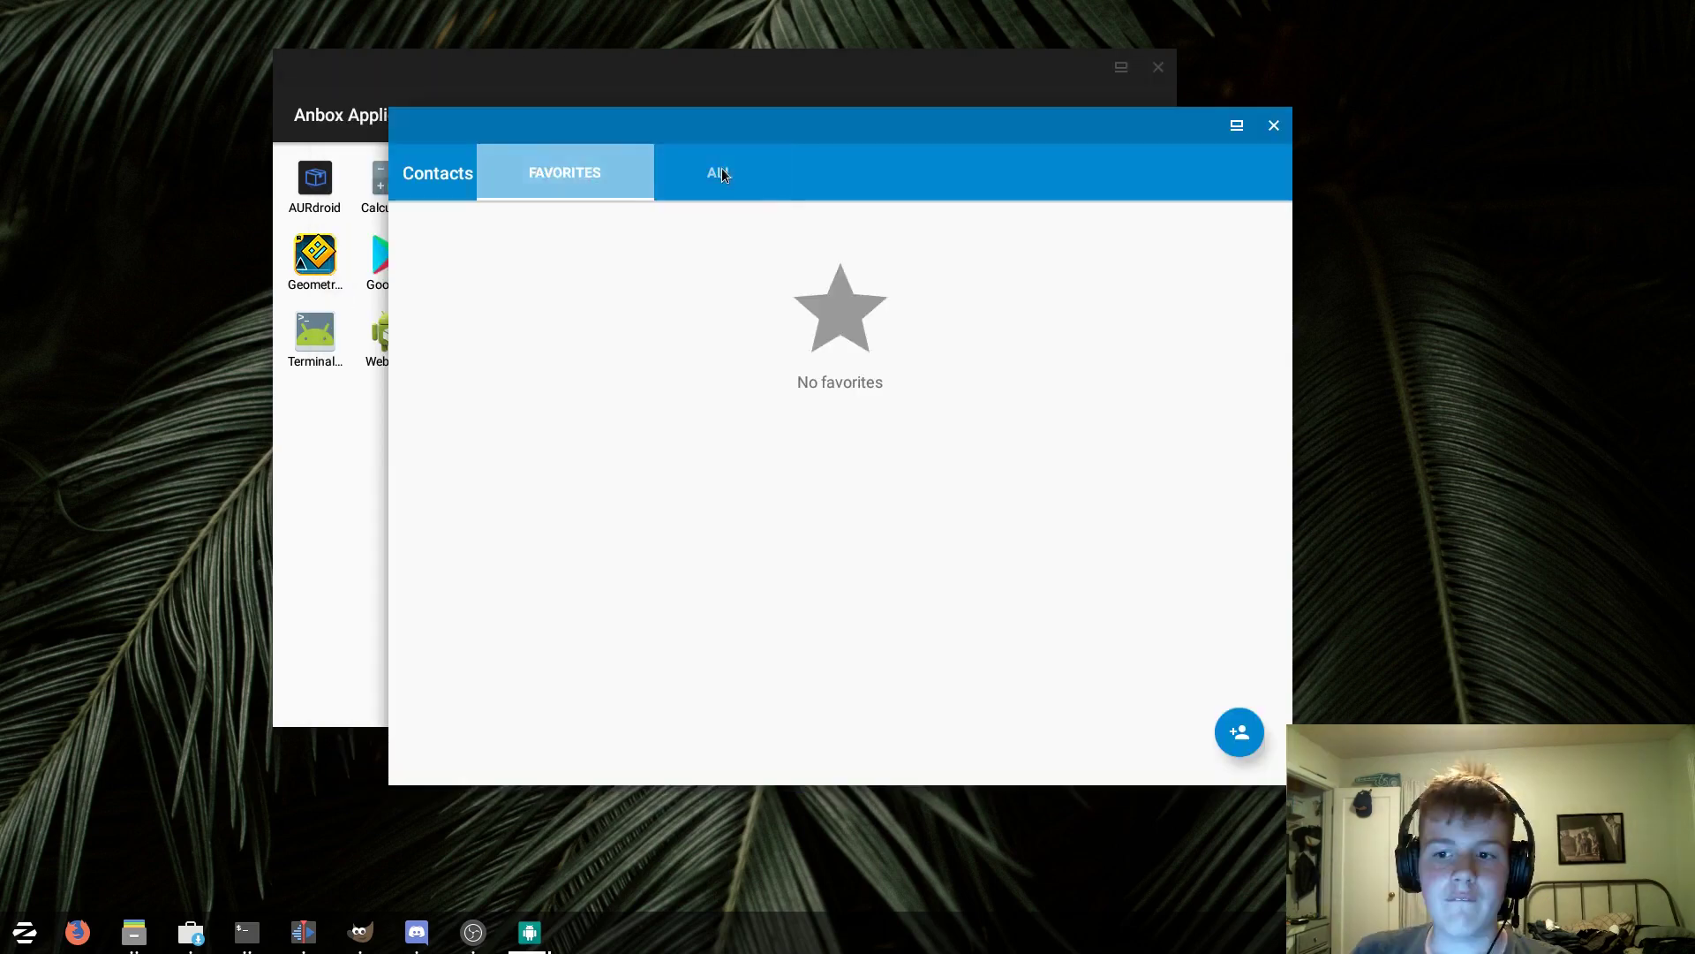
pyautogui.click(720, 170)
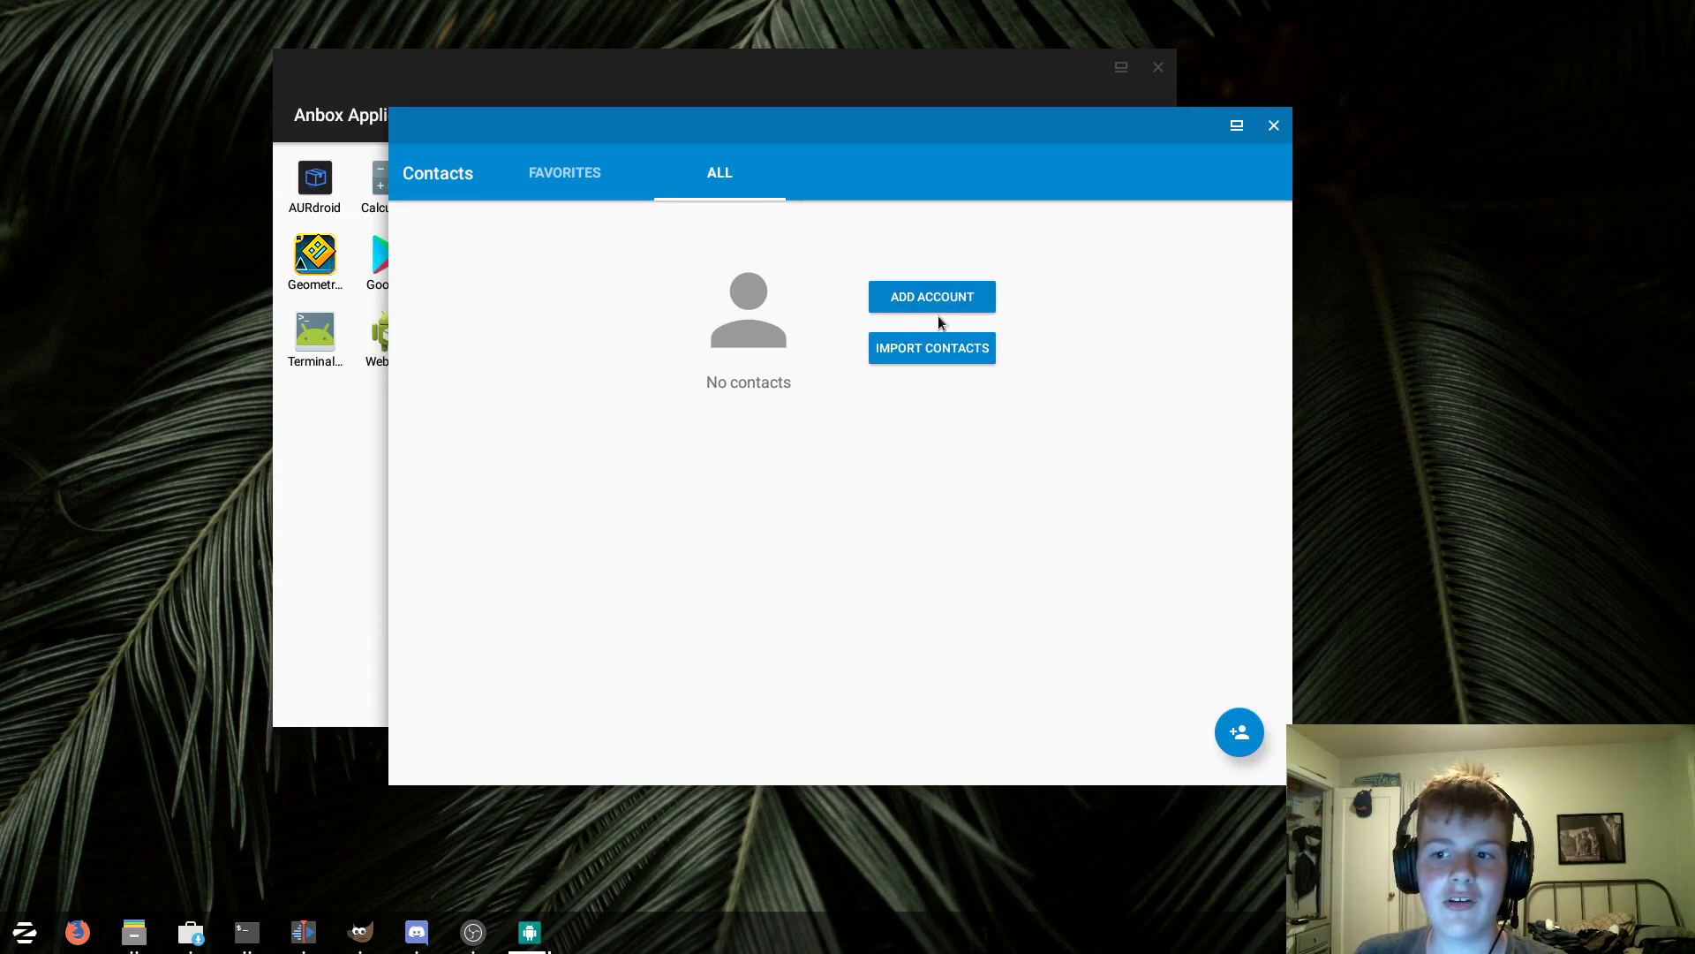
pyautogui.click(1273, 125)
pyautogui.moveTo(1092, 163); pyautogui.dragTo(1013, 95)
# Step: Close the email inbox and check Files' empty Images and Downloads views
pyautogui.click(1140, 90)
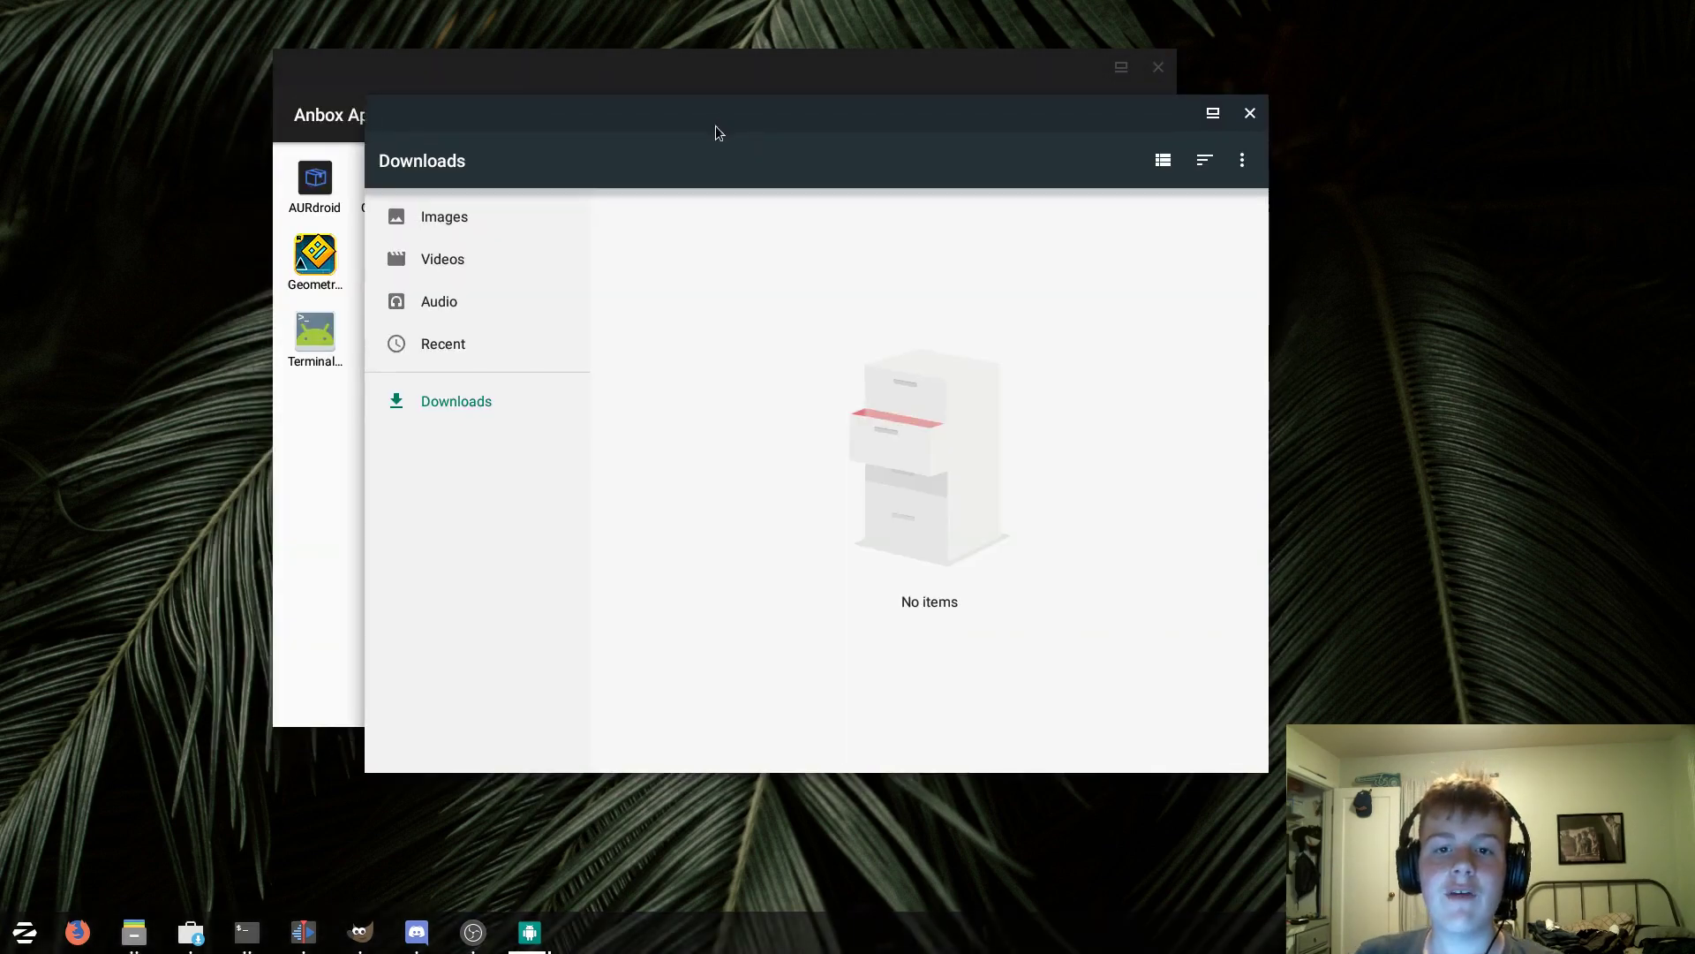
pyautogui.click(462, 231)
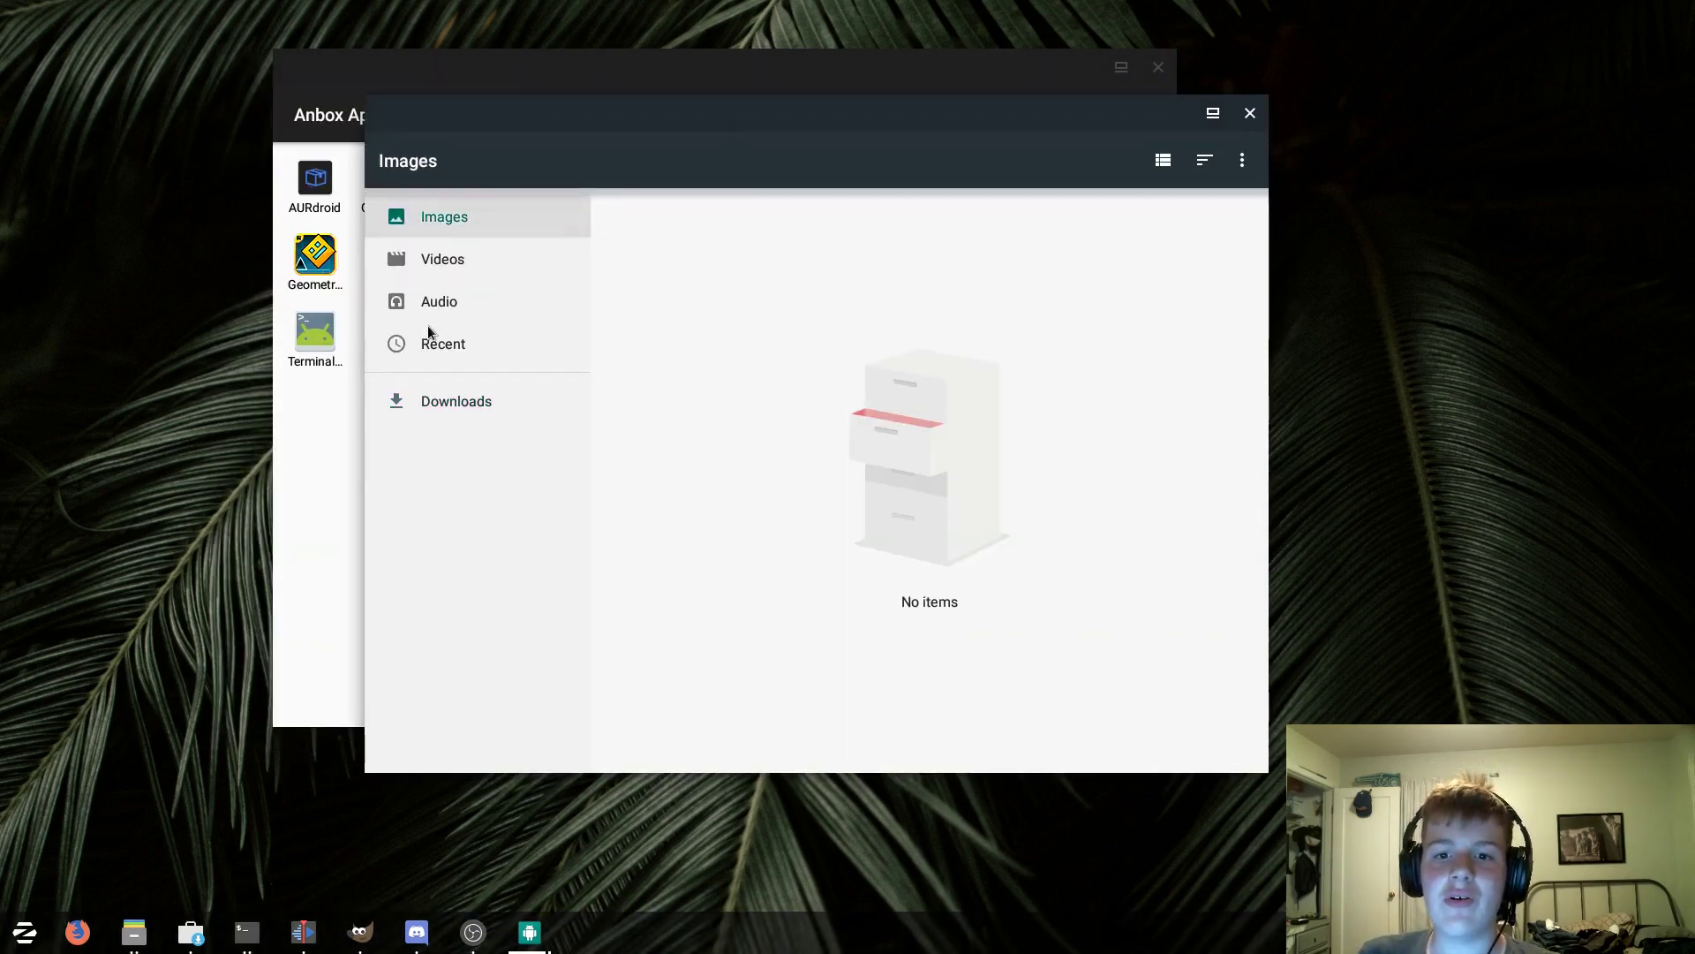
pyautogui.click(449, 402)
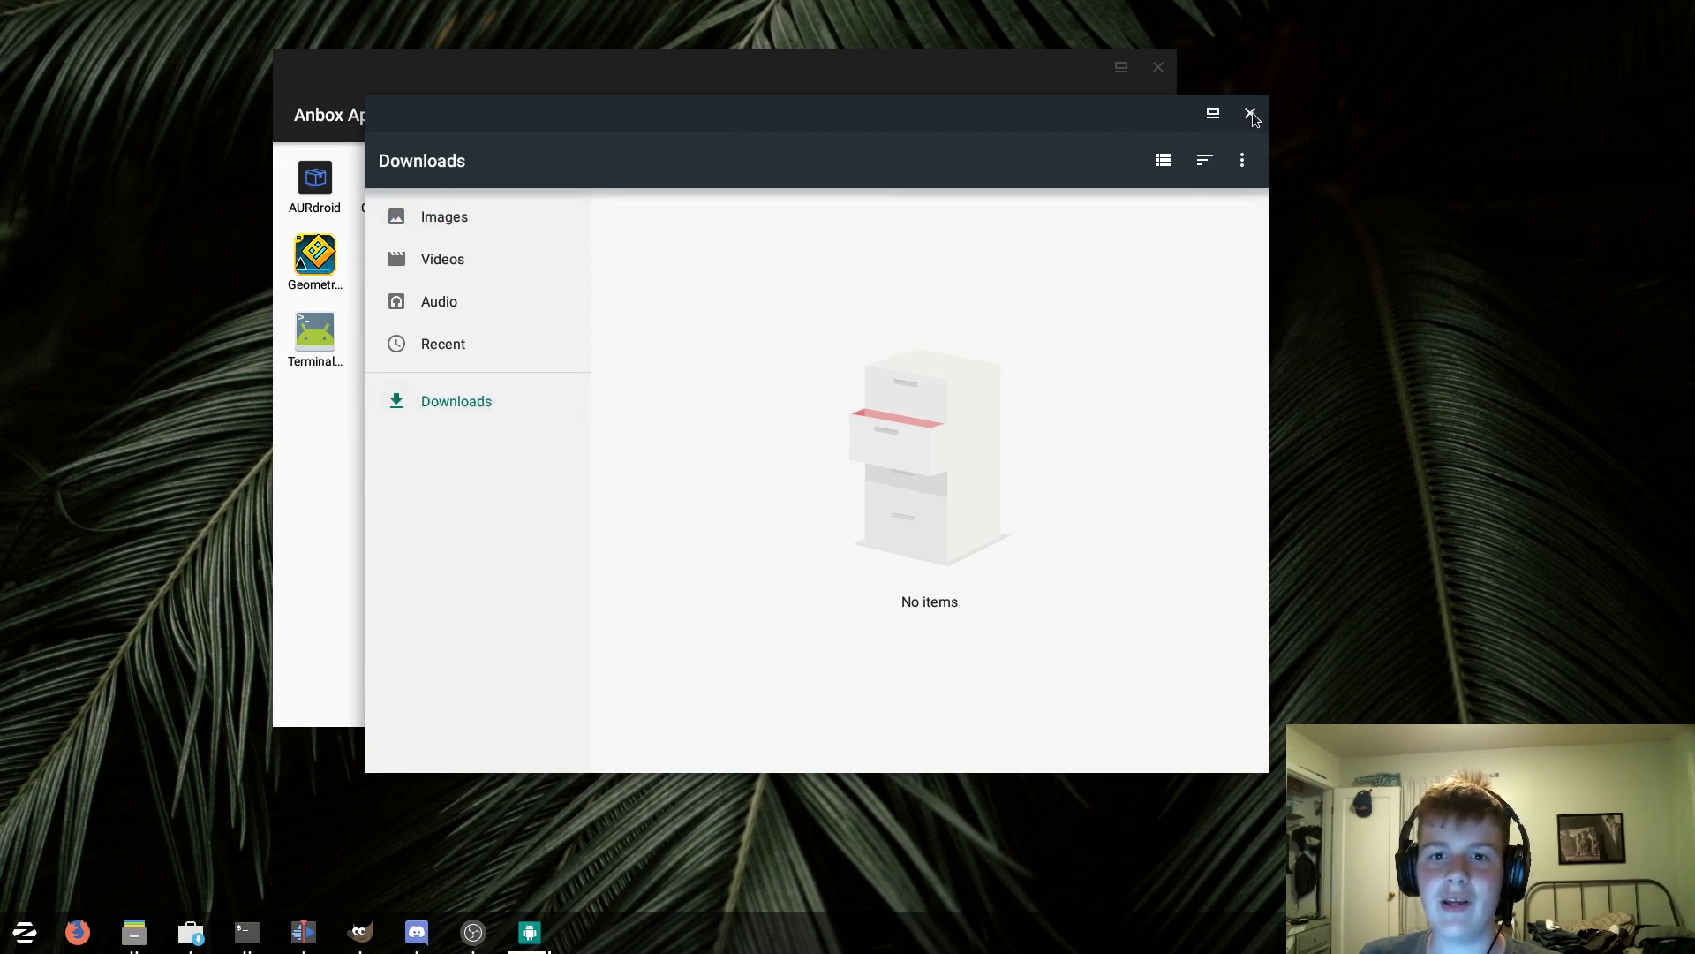
pyautogui.click(1251, 114)
# Step: Launch another app, close its blank black window, and launch Music
pyautogui.click(619, 176)
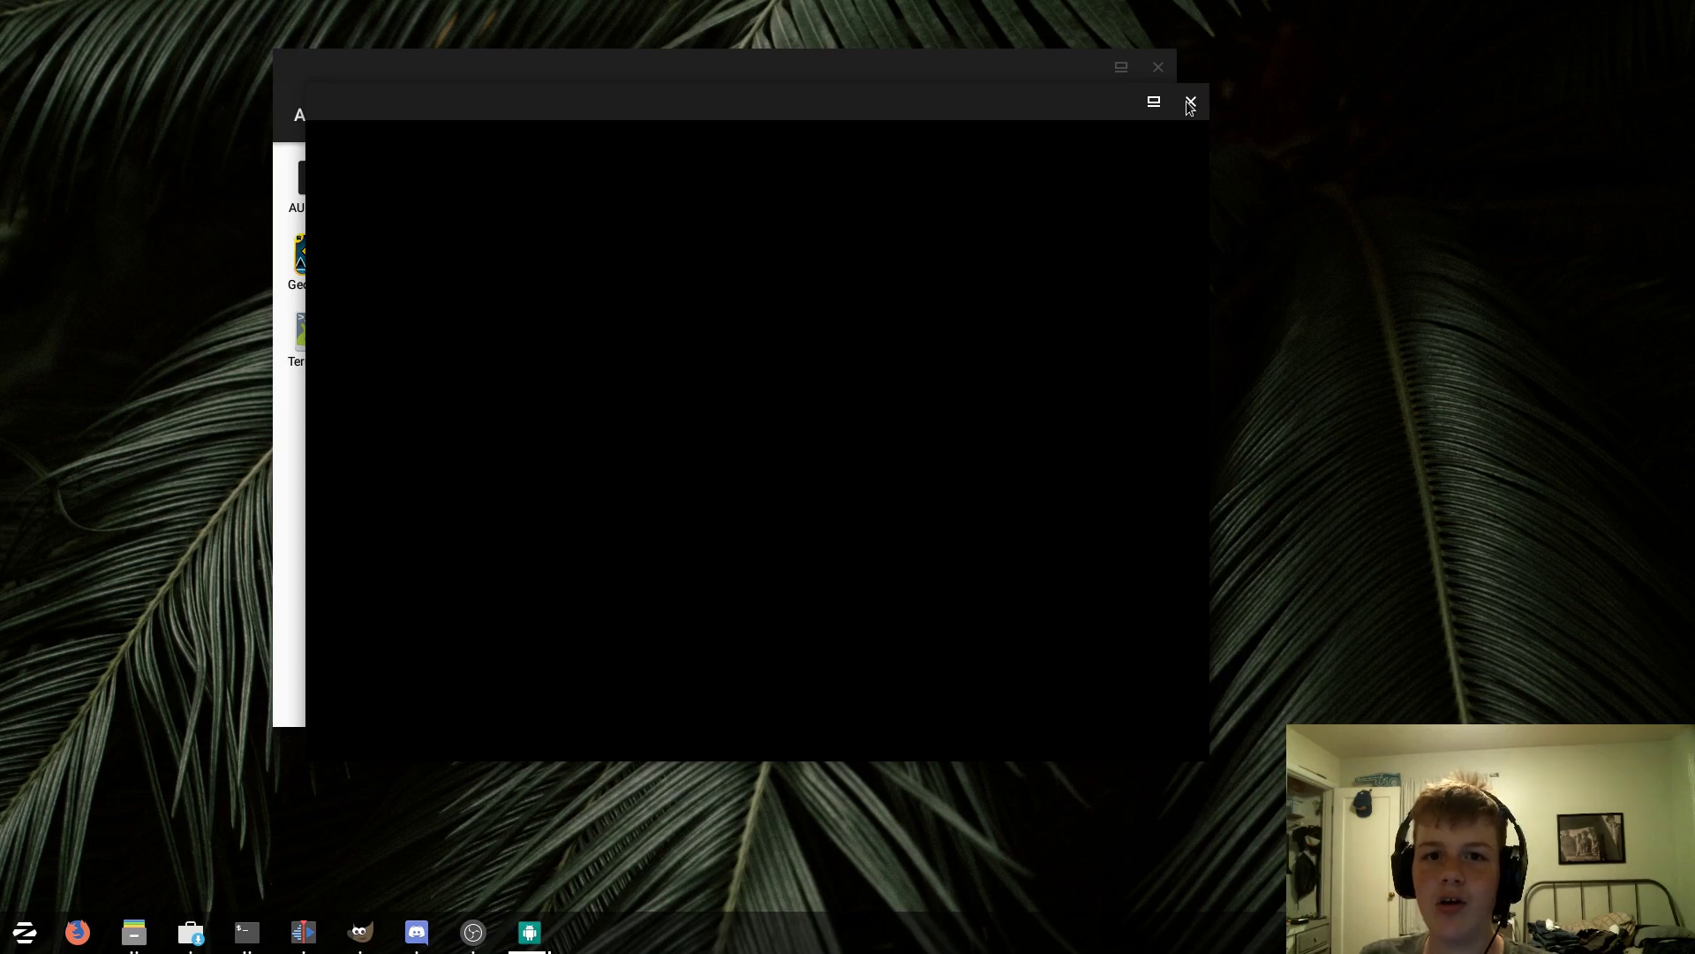
pyautogui.click(1190, 103)
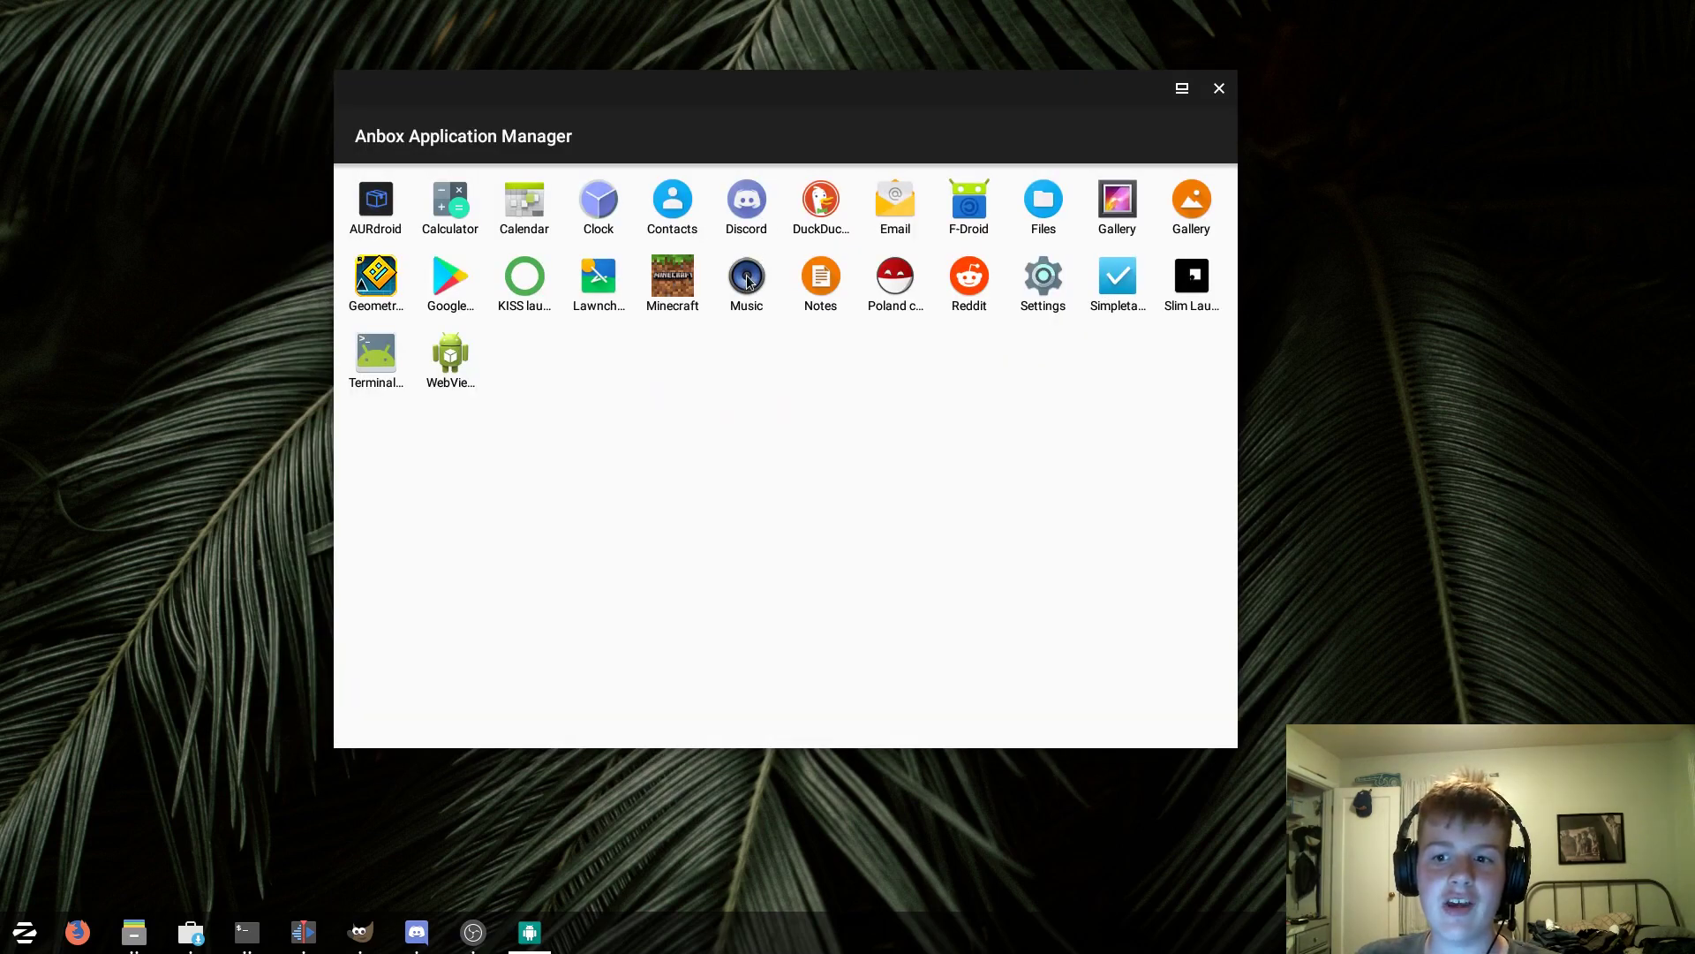
pyautogui.click(749, 281)
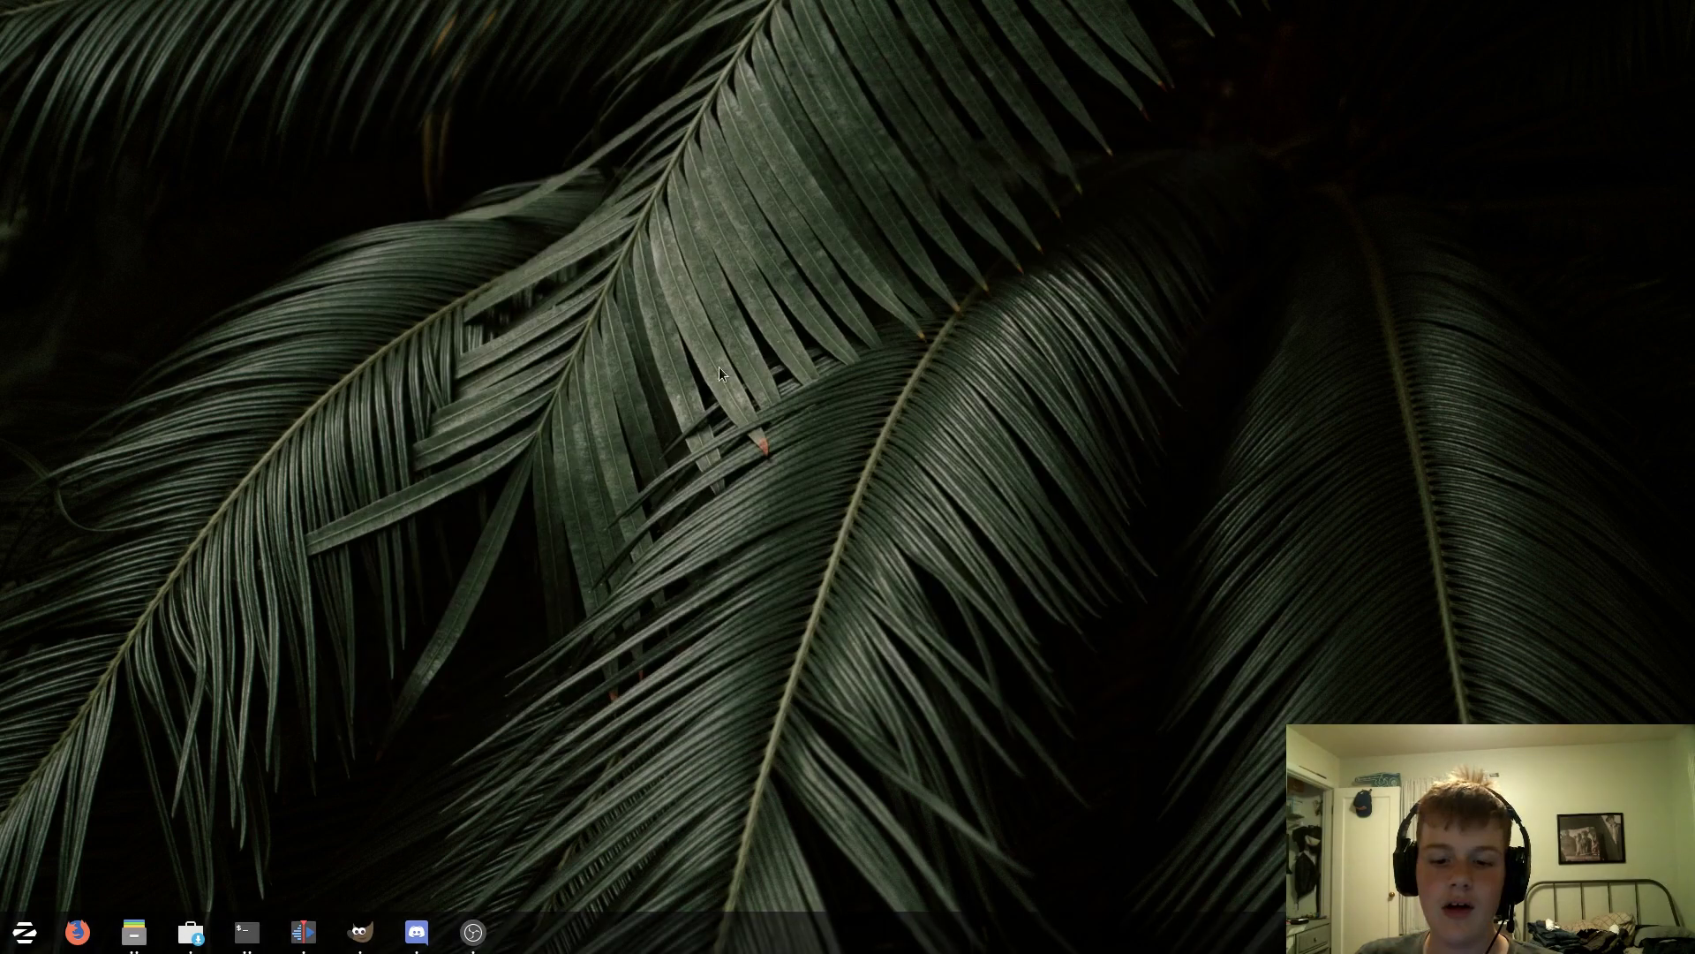
# Step: Reopen Anbox Application Manager via the launcher search 'anb', move it top-left, and scroll the Settings list
pyautogui.press('super')
pyautogui.write('anb')
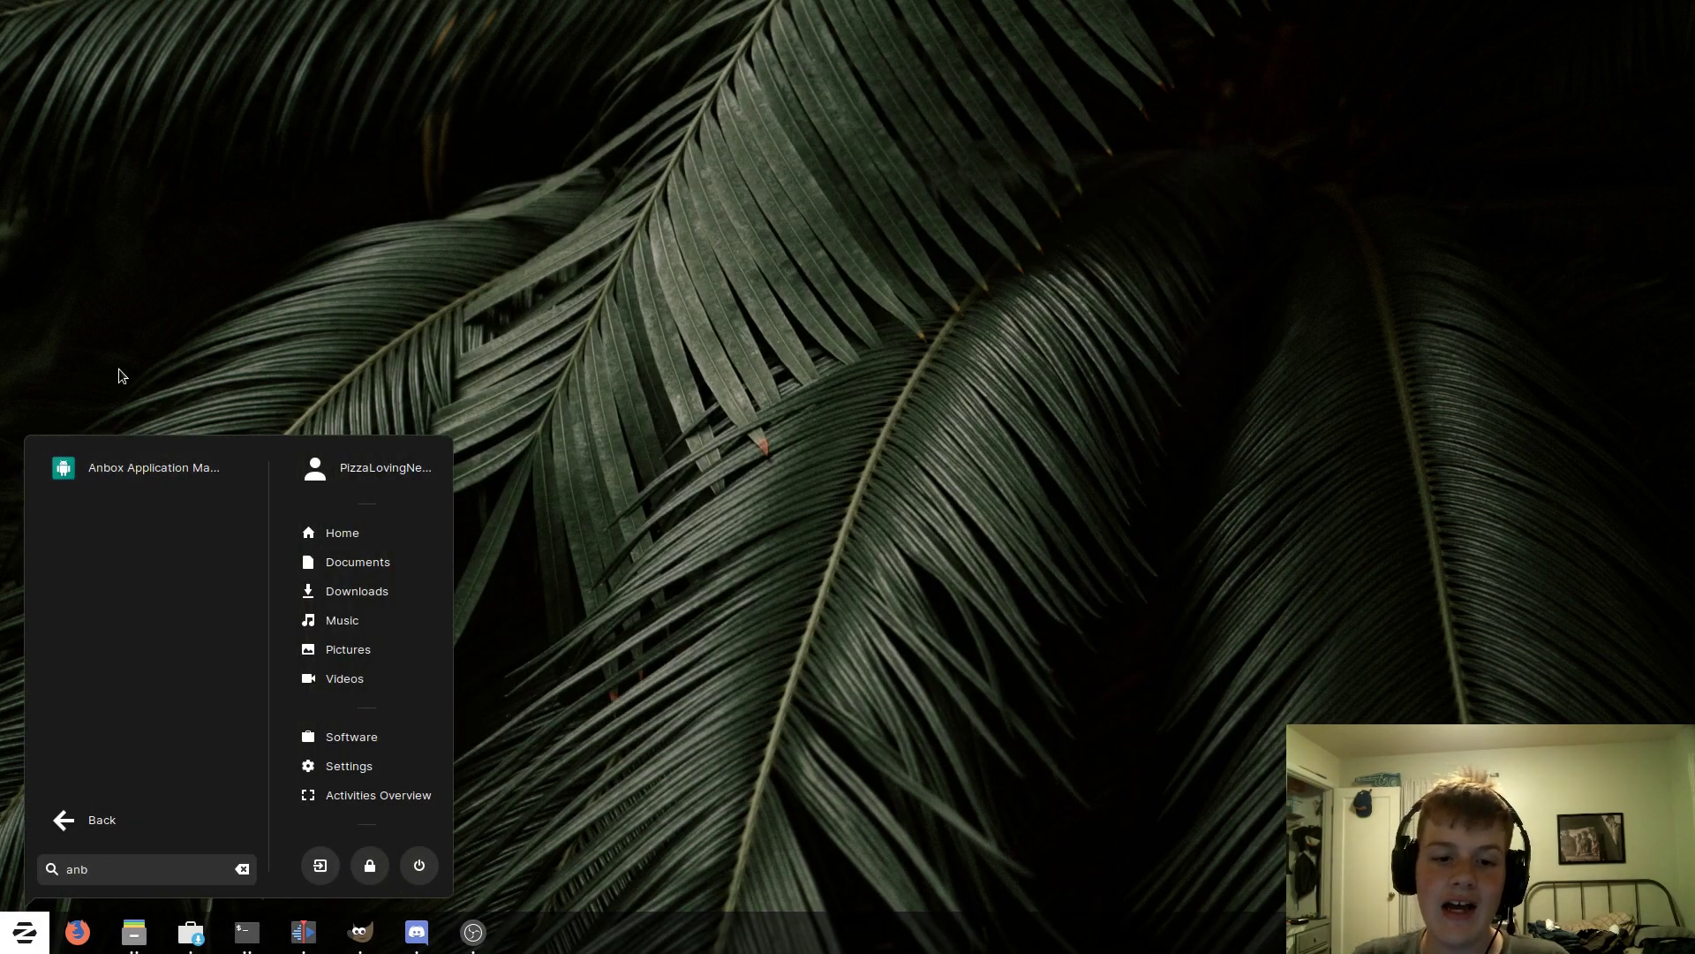
pyautogui.click(170, 457)
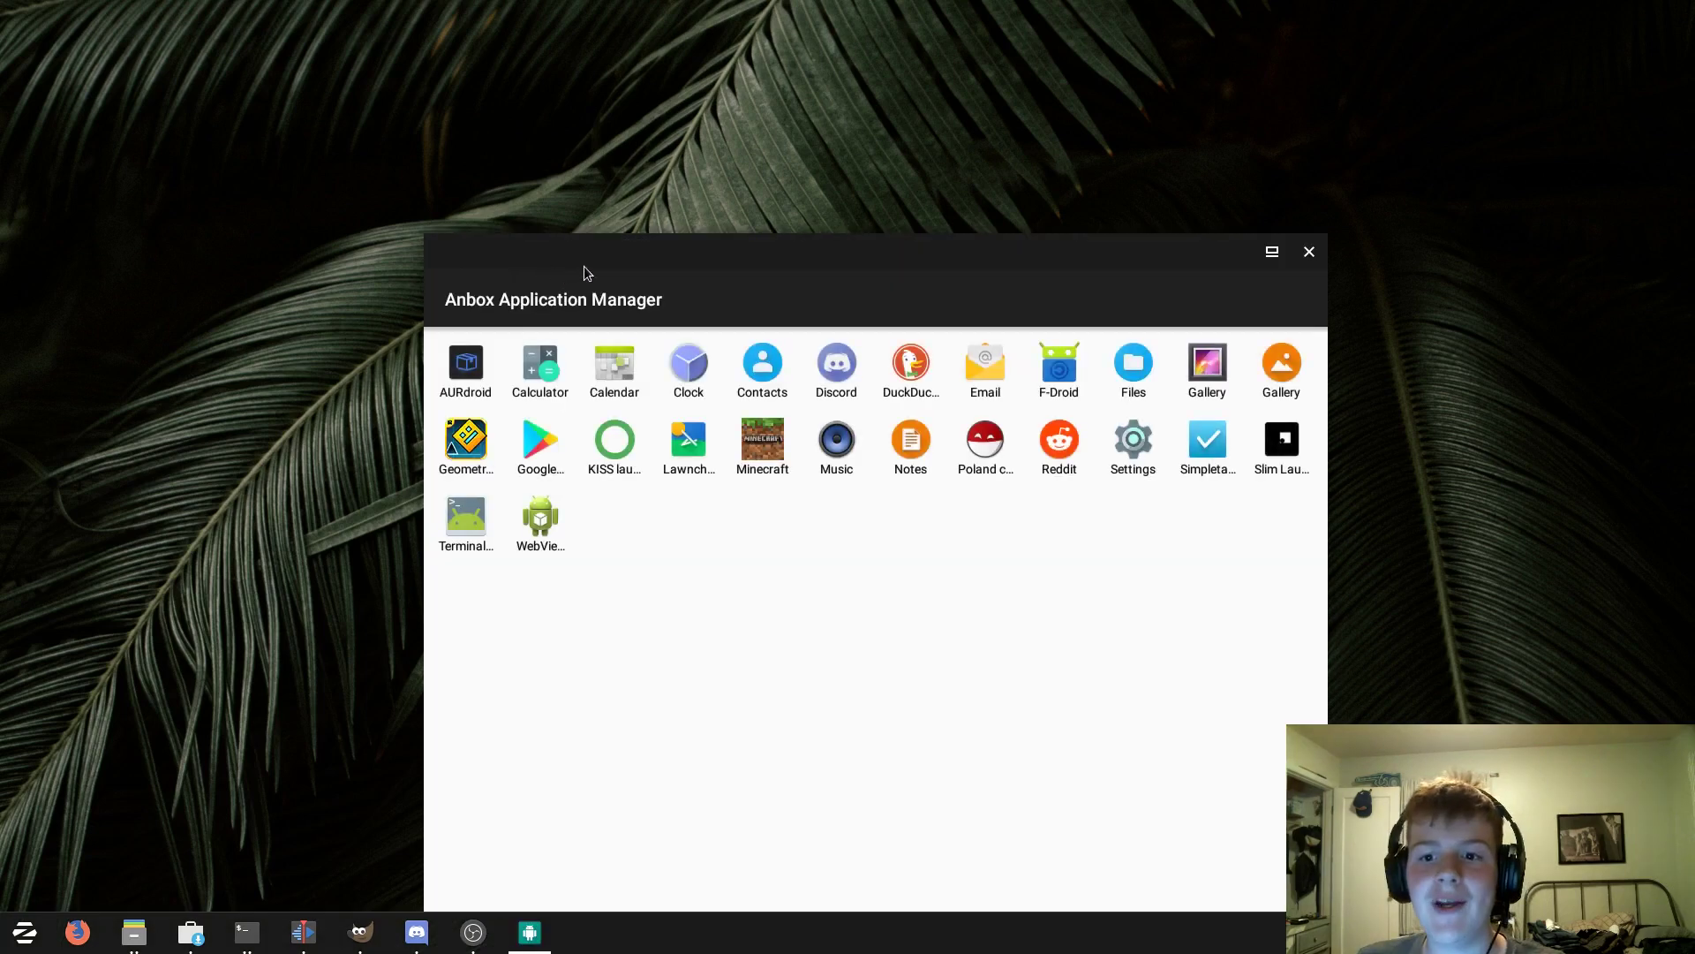
pyautogui.moveTo(583, 267); pyautogui.dragTo(447, 97)
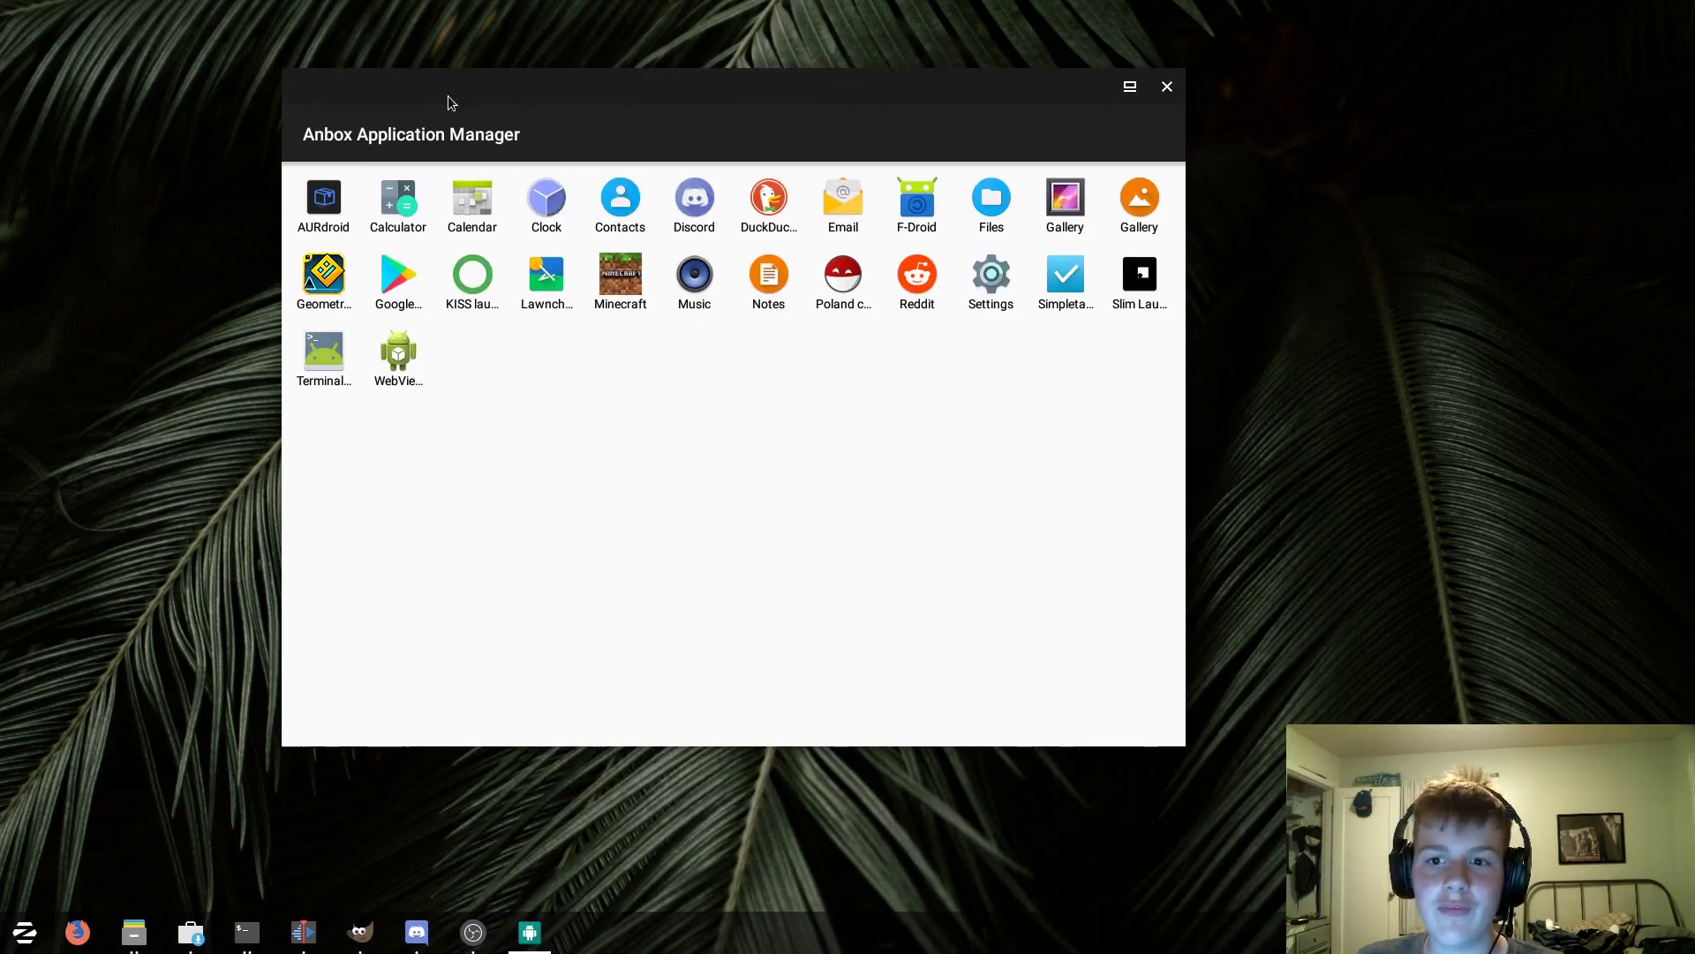
pyautogui.moveTo(448, 102); pyautogui.dragTo(261, 48)
pyautogui.scroll(-5, 865, 442)
pyautogui.scroll(5, 871, 309)
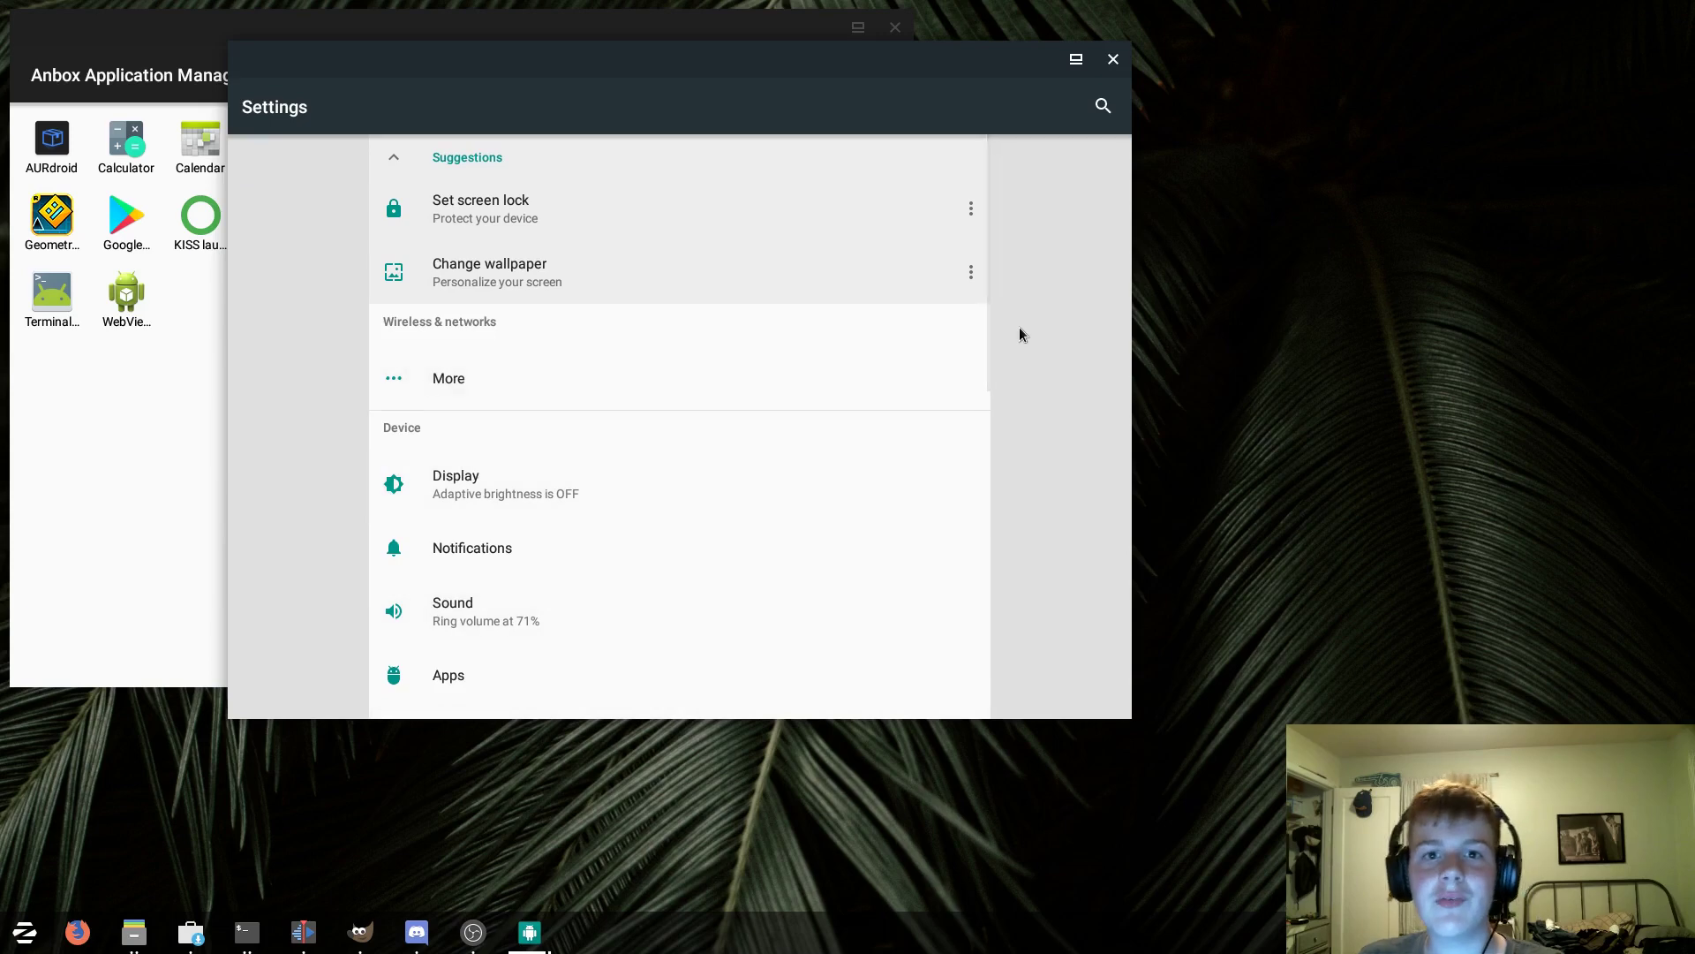
# Step: Close Settings, launch WebView Browser Tester and load youtube.com in it
pyautogui.press('Escape')
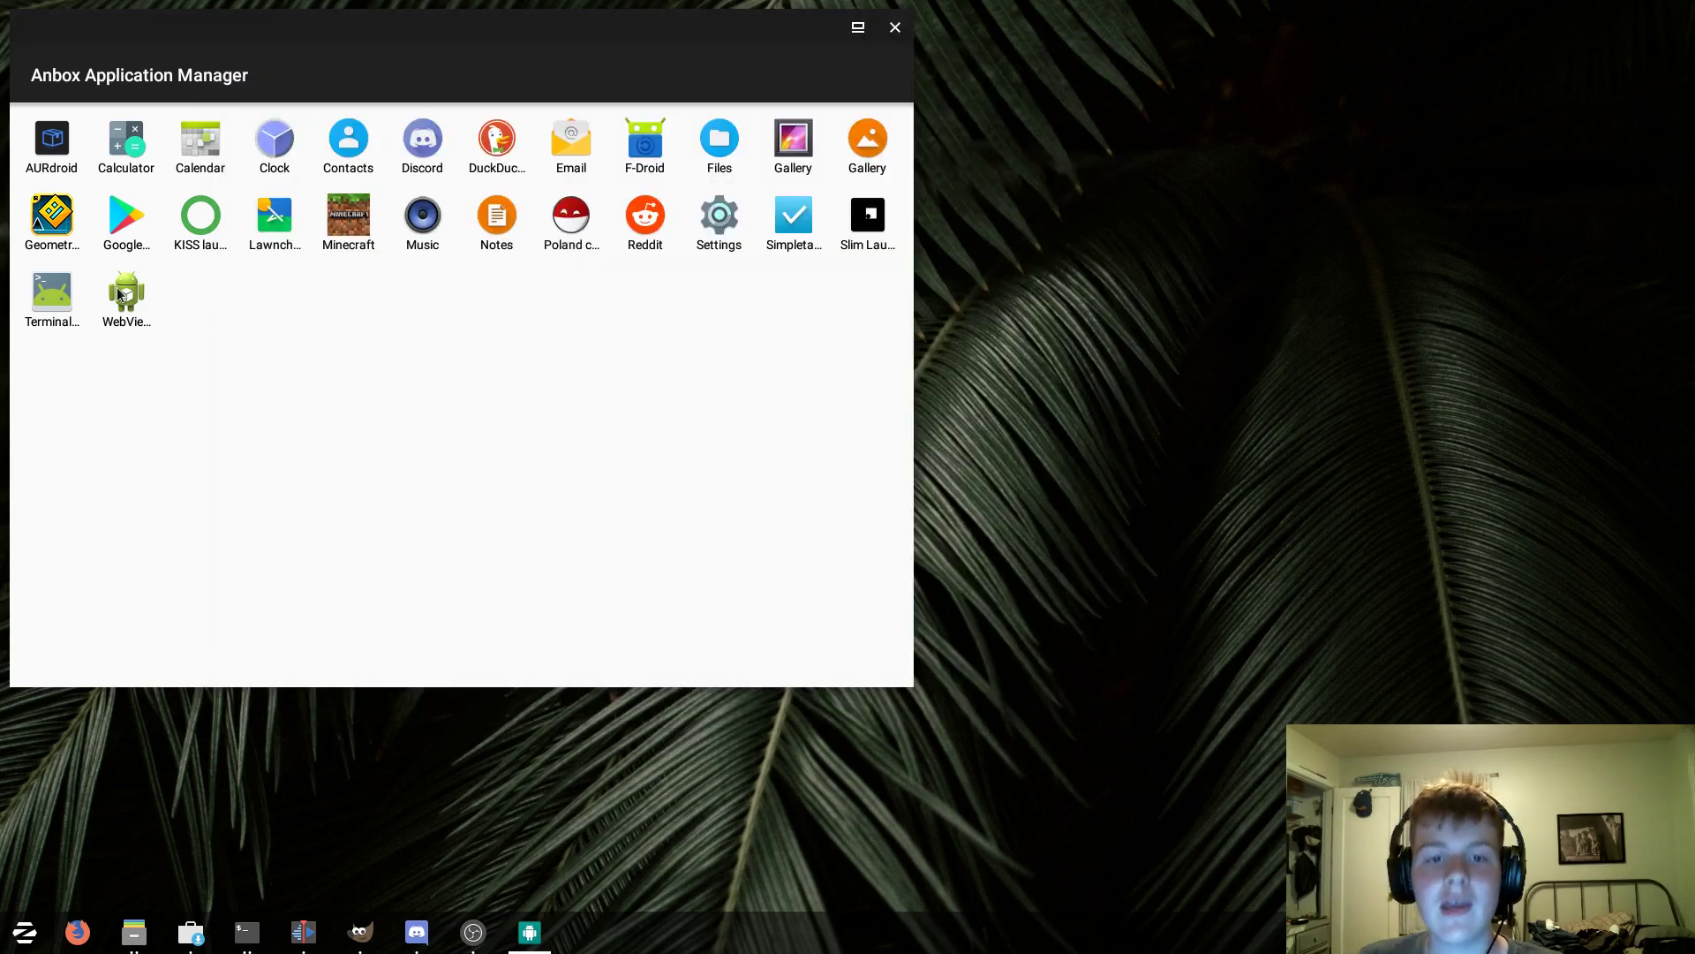
pyautogui.click(126, 297)
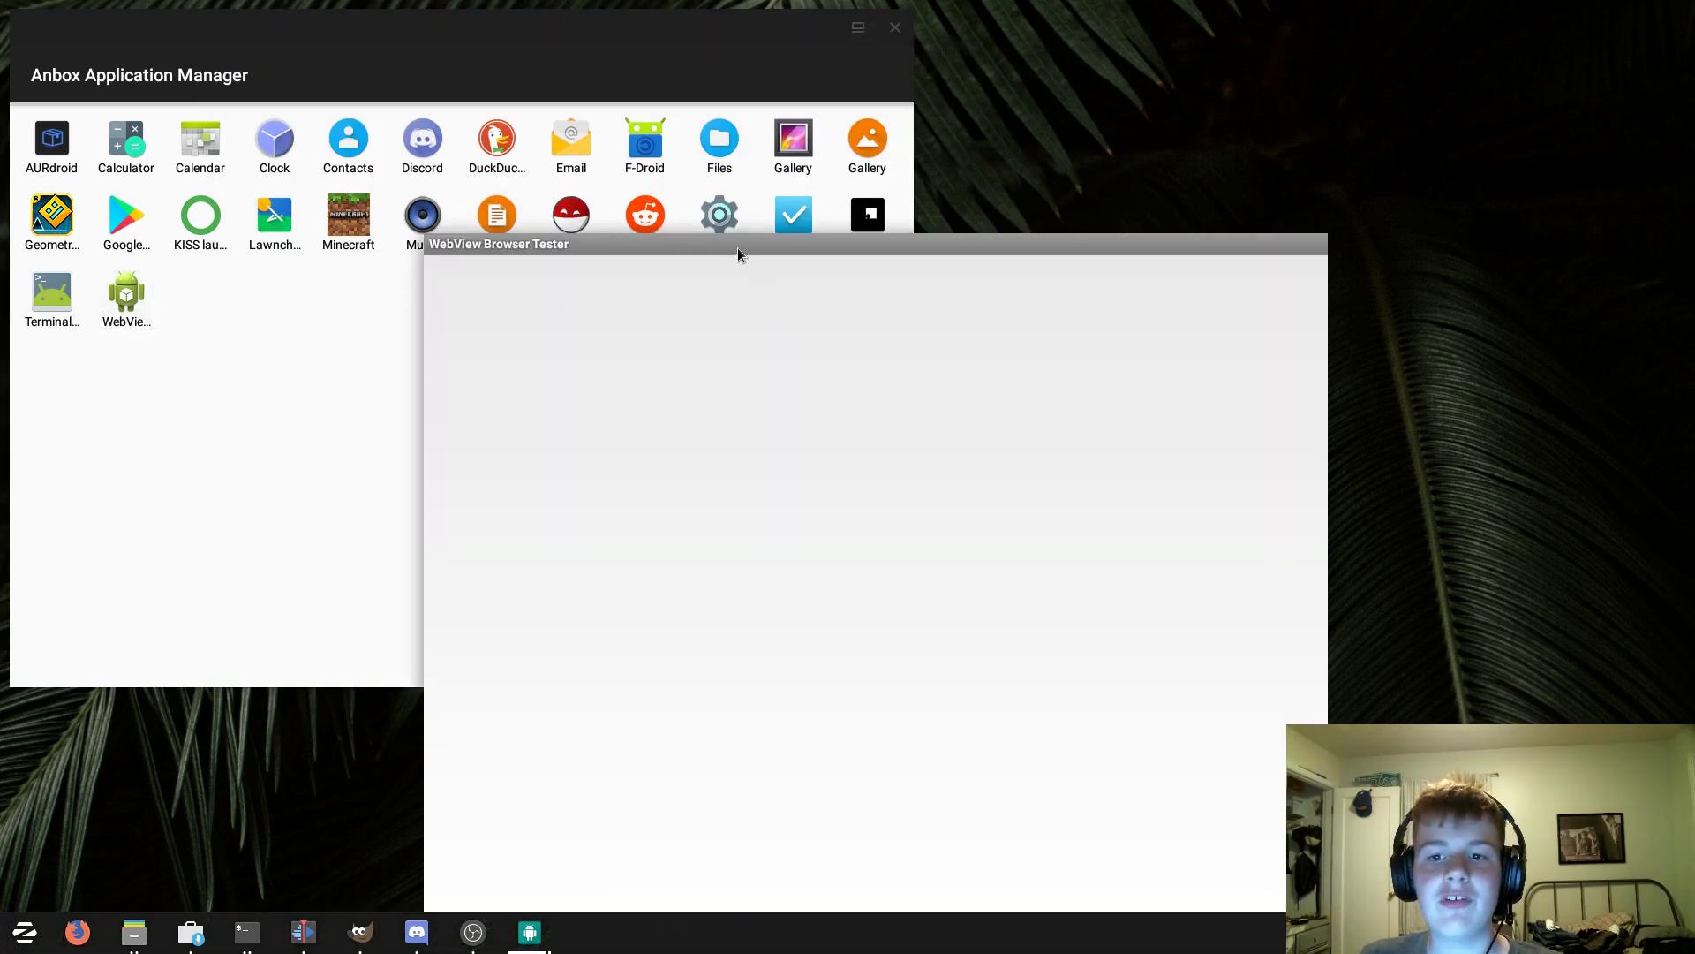
pyautogui.moveTo(726, 244); pyautogui.dragTo(483, 95)
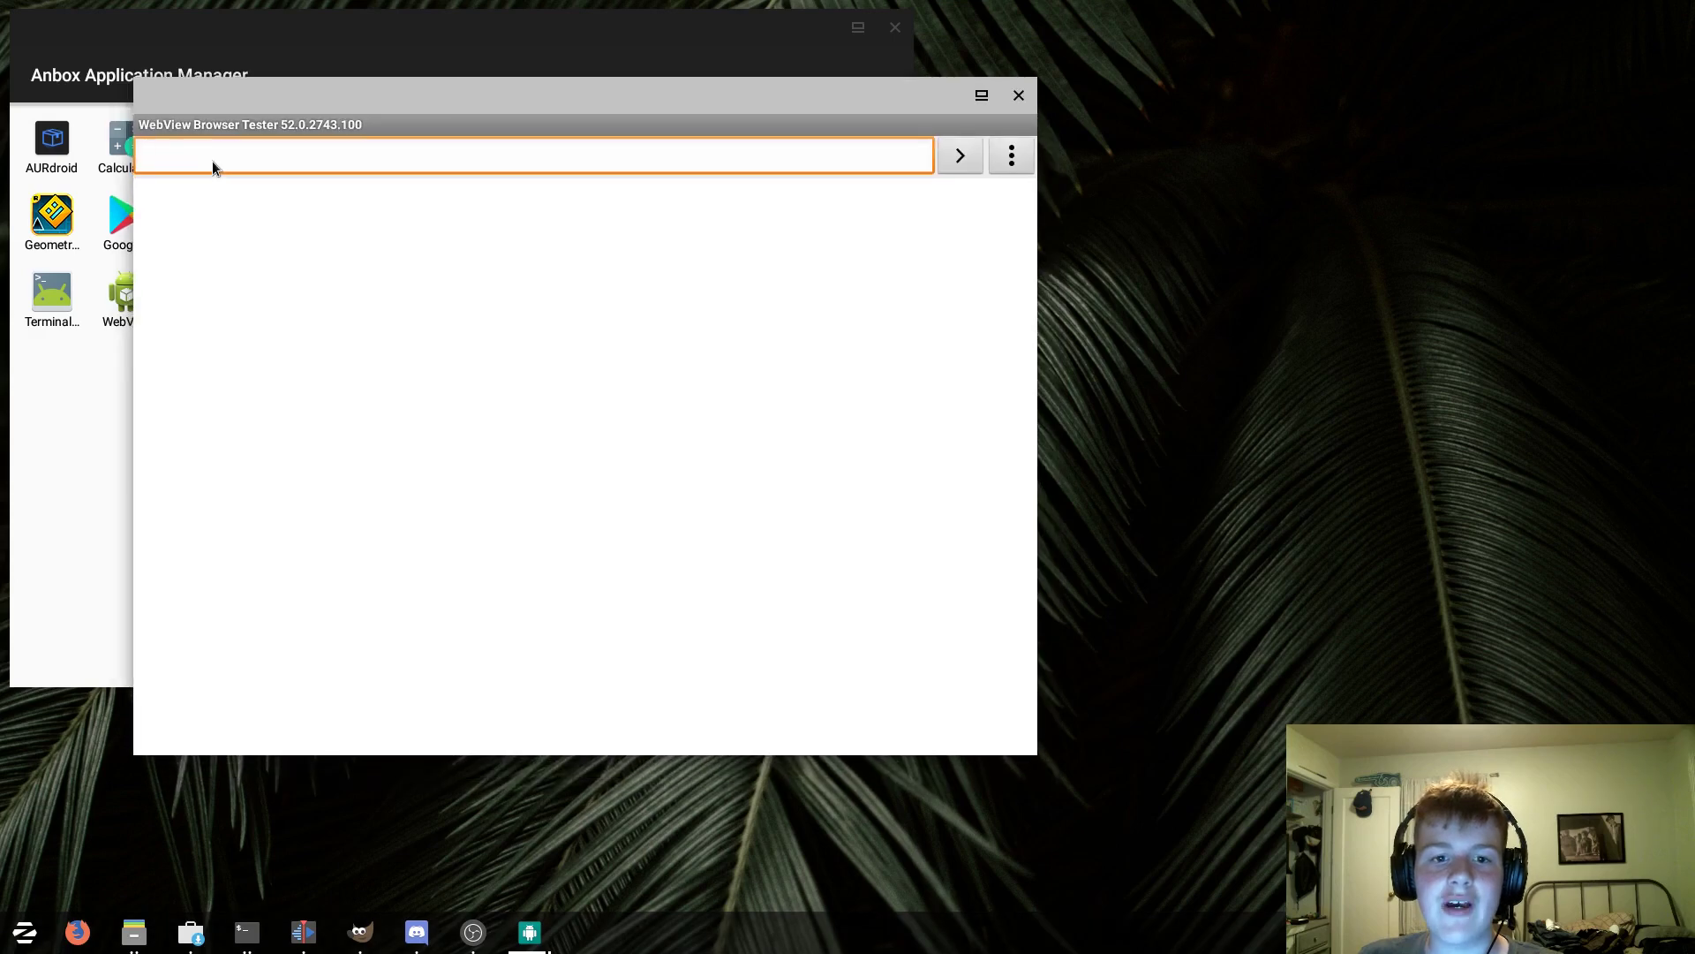
pyautogui.write('youtube')
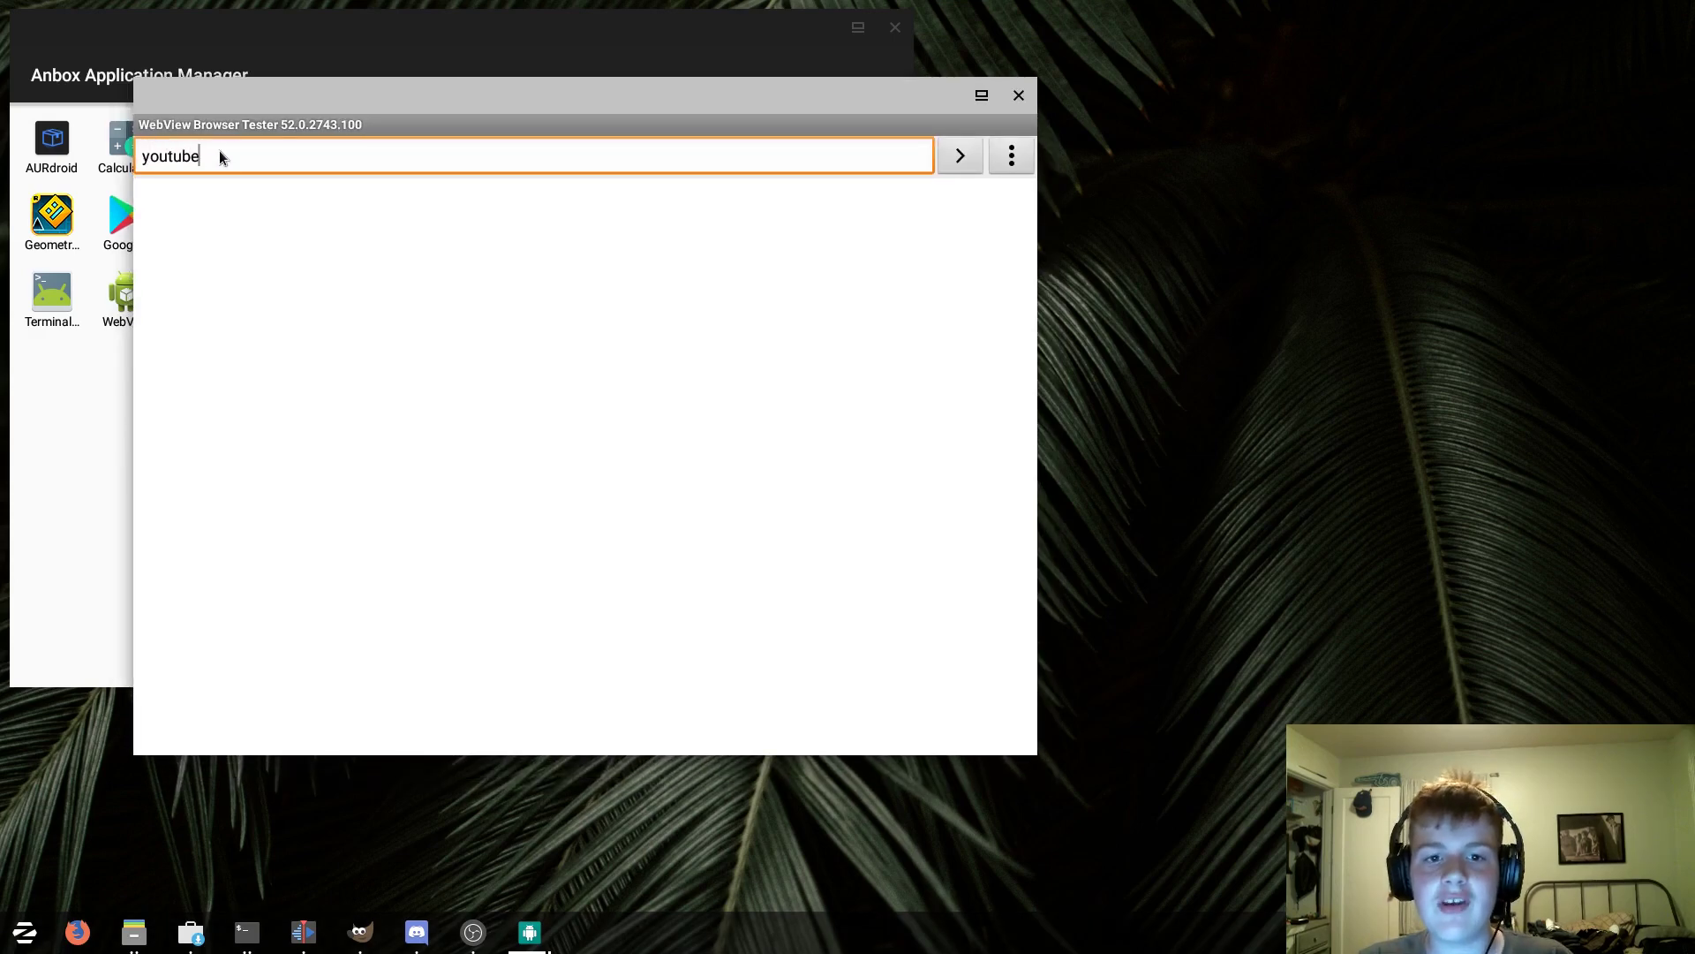
pyautogui.write('.com')
pyautogui.press('Return')
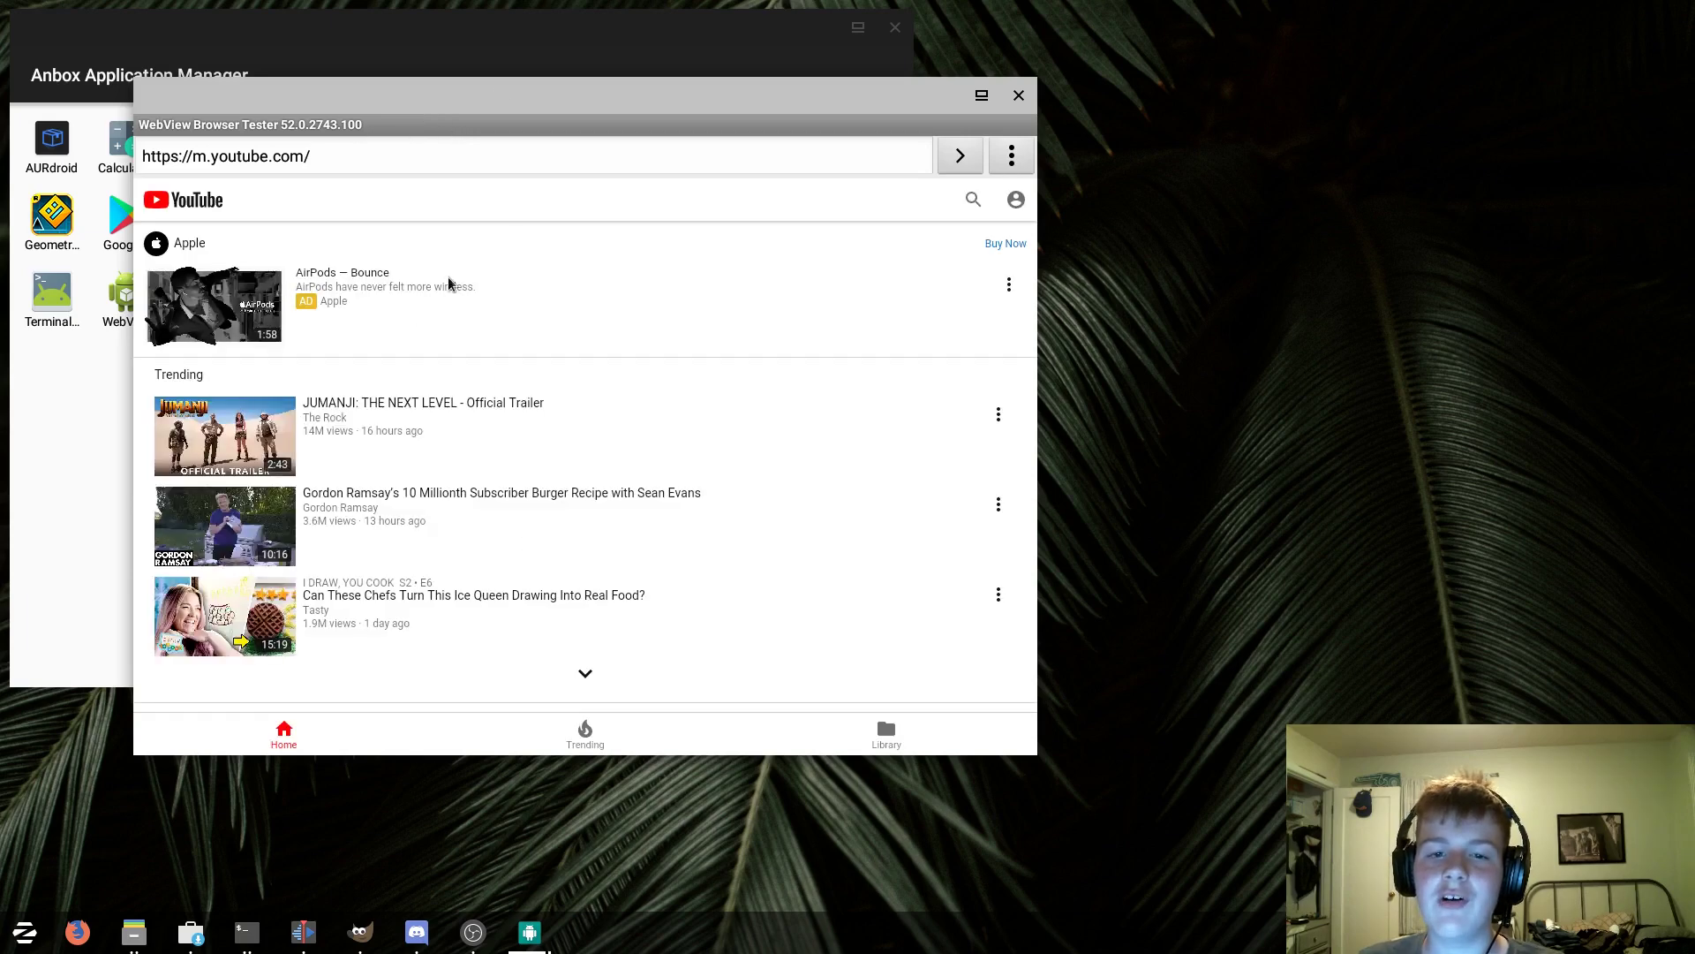
# Step: Open and dismiss the tester's options menu, then close WebView Browser Tester
pyautogui.click(1010, 156)
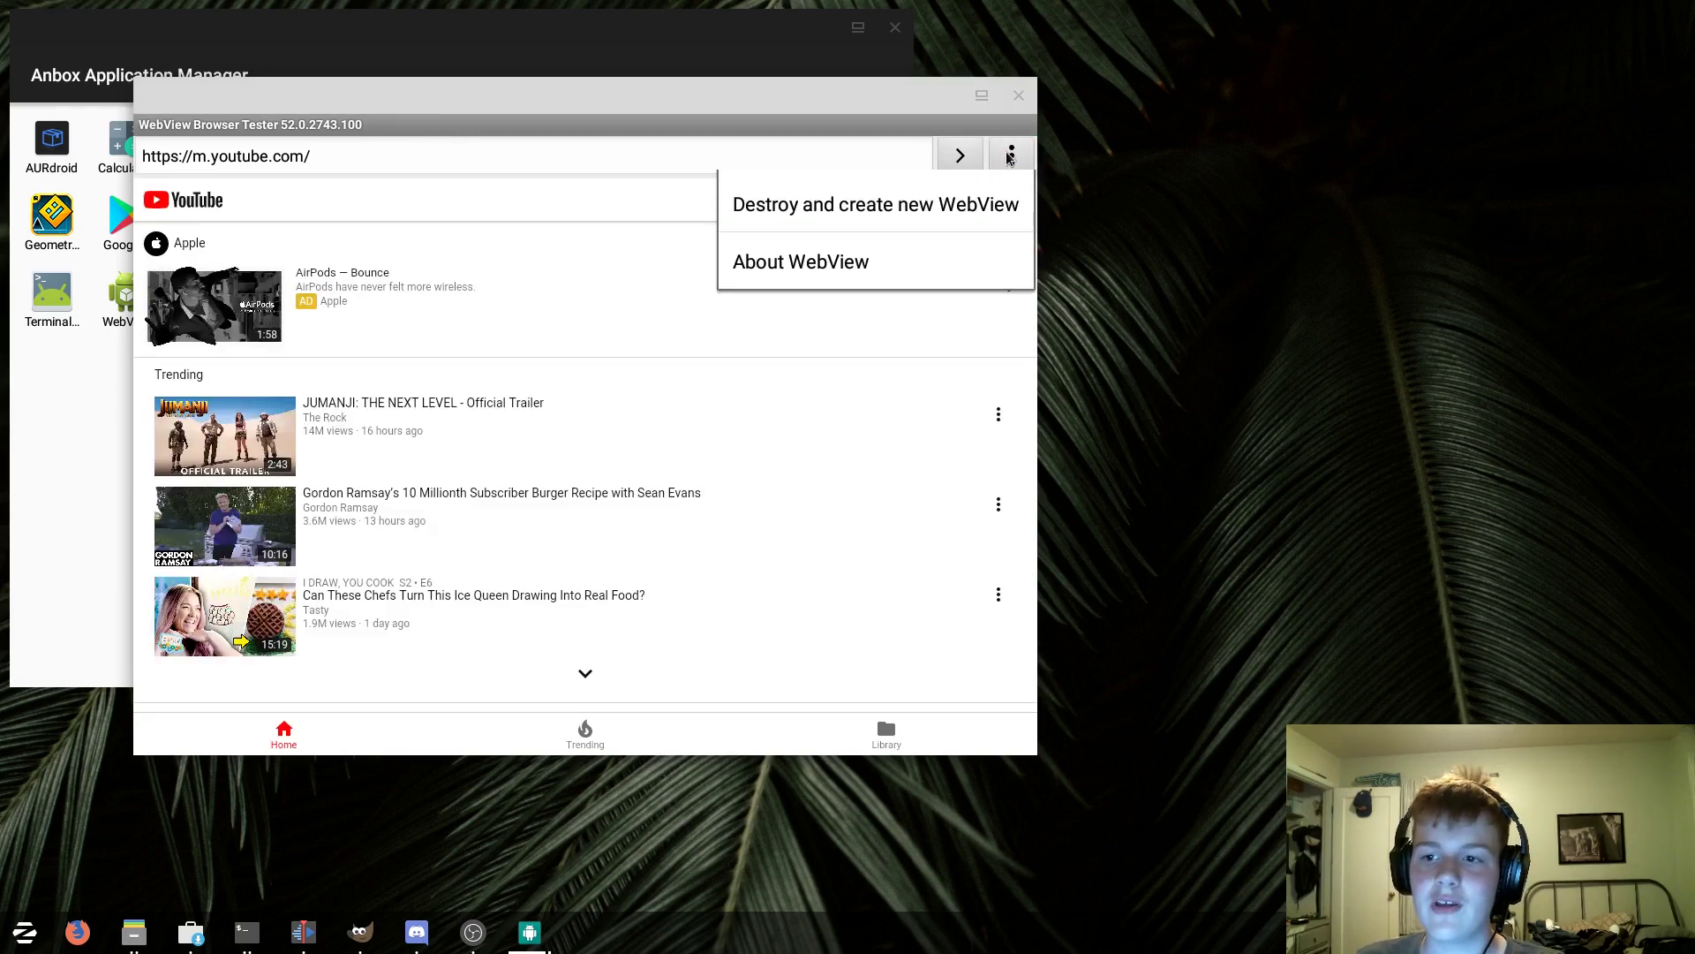
pyautogui.click(1023, 107)
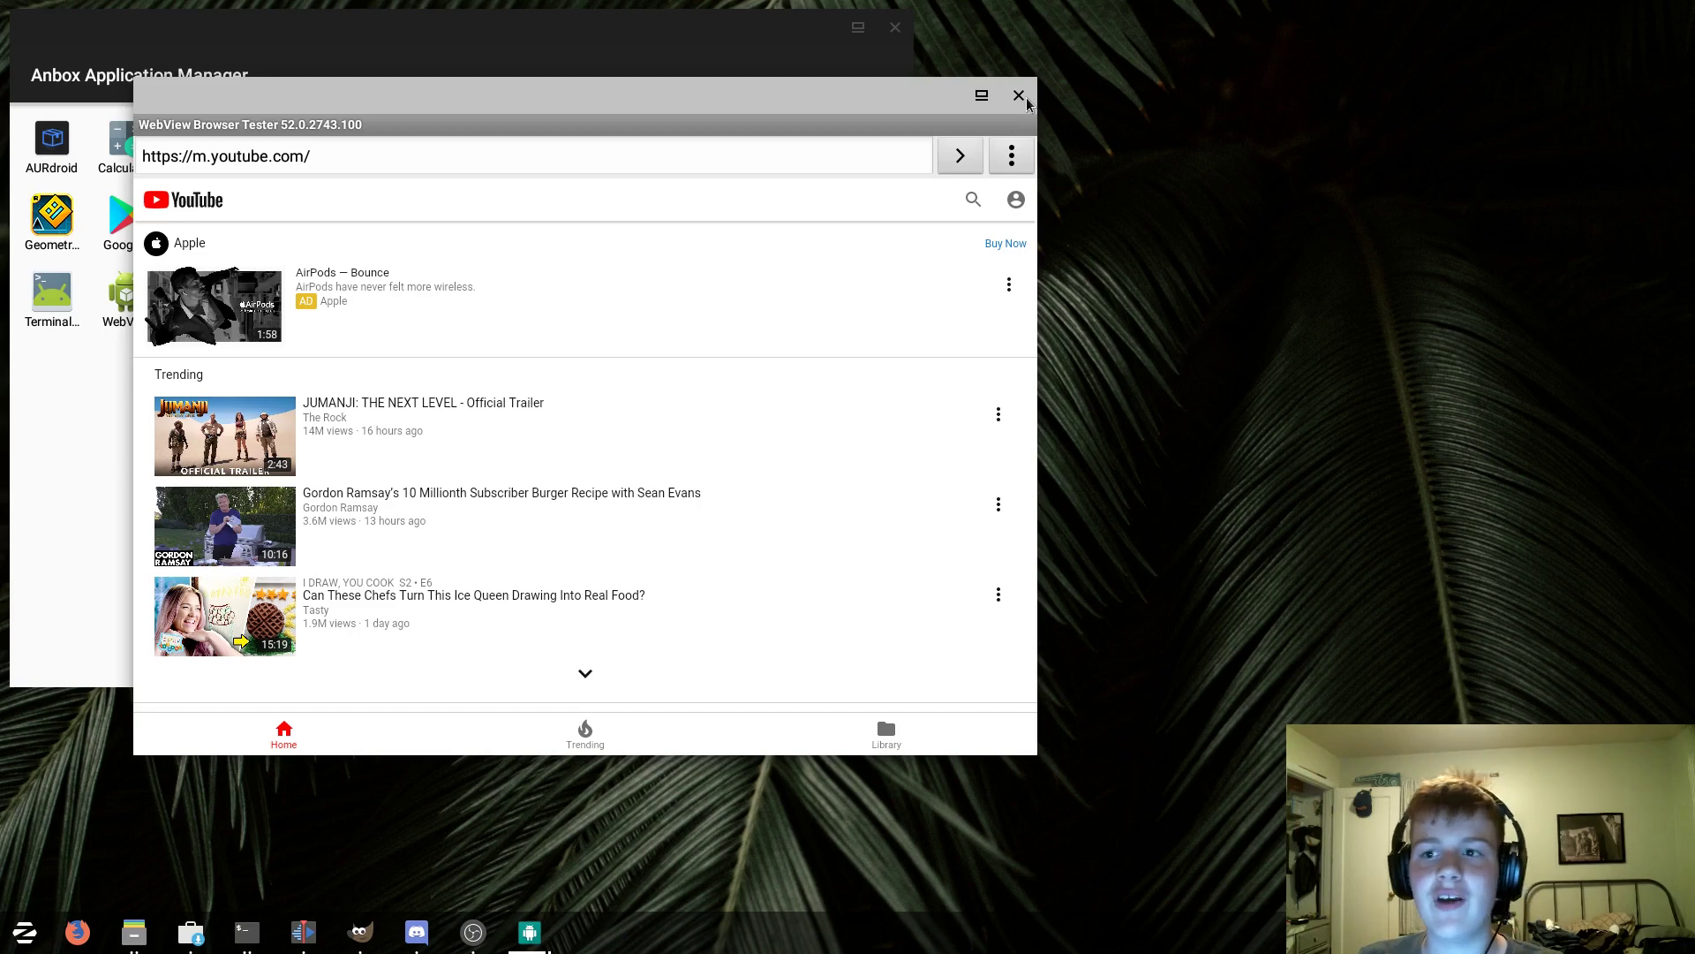
pyautogui.click(1019, 95)
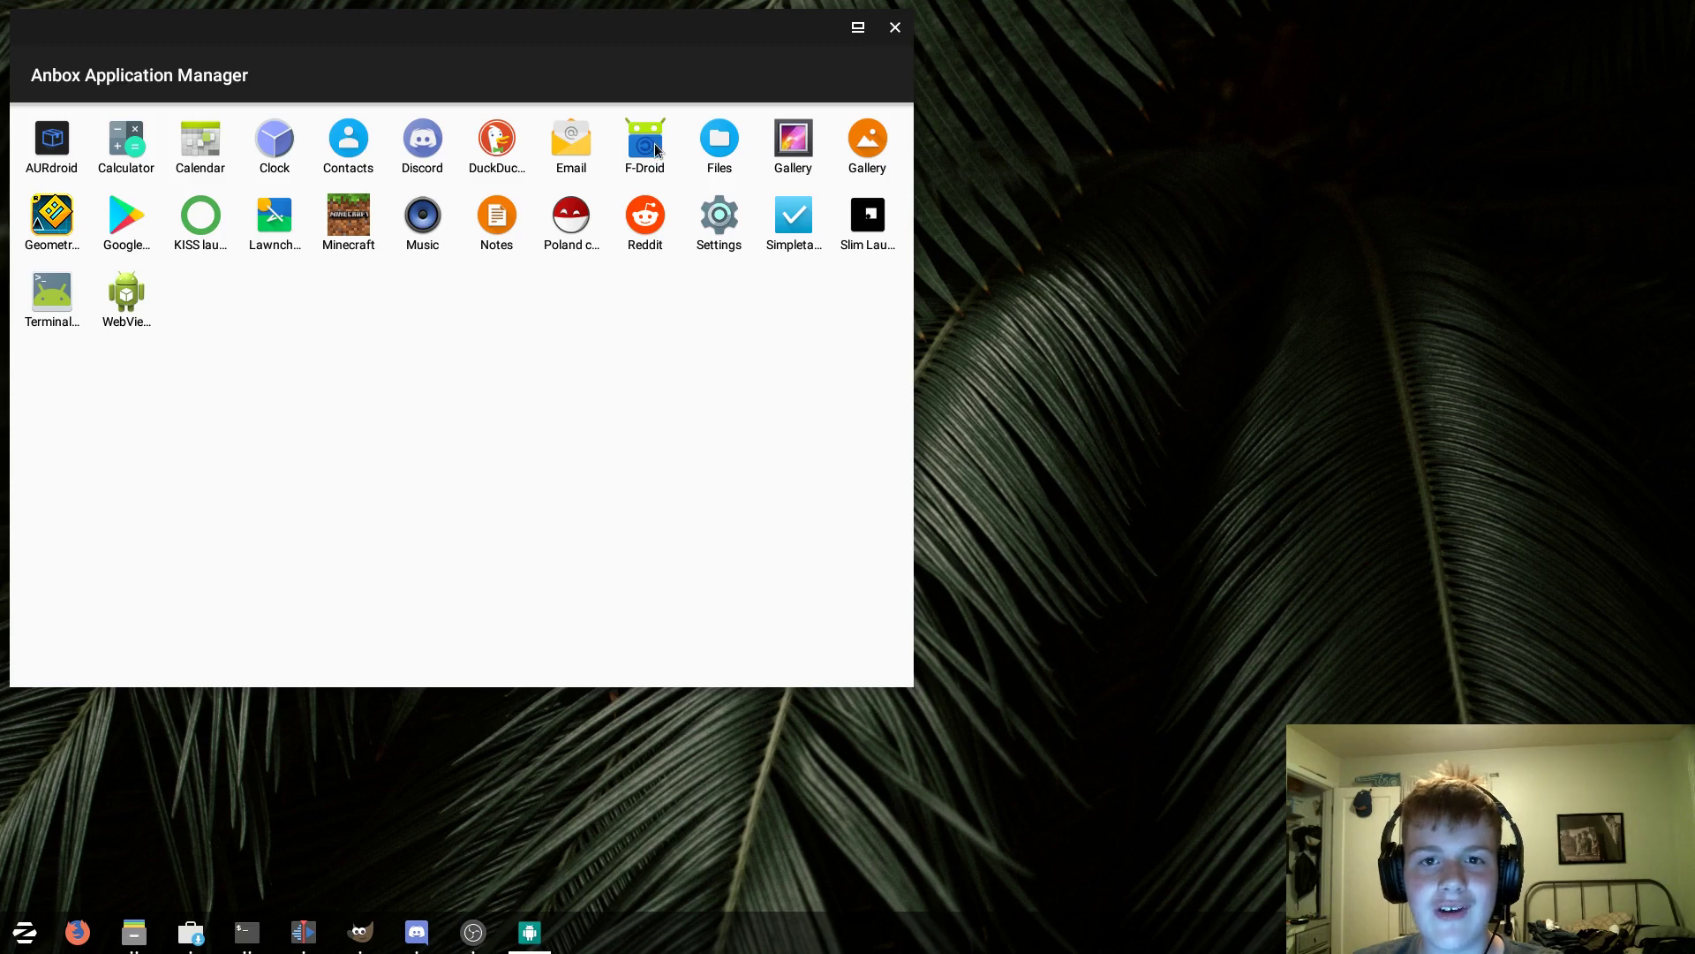
# Step: Launch F-Droid, scroll its Latest apps and view Categories, then close it and position AURdroid
pyautogui.click(656, 148)
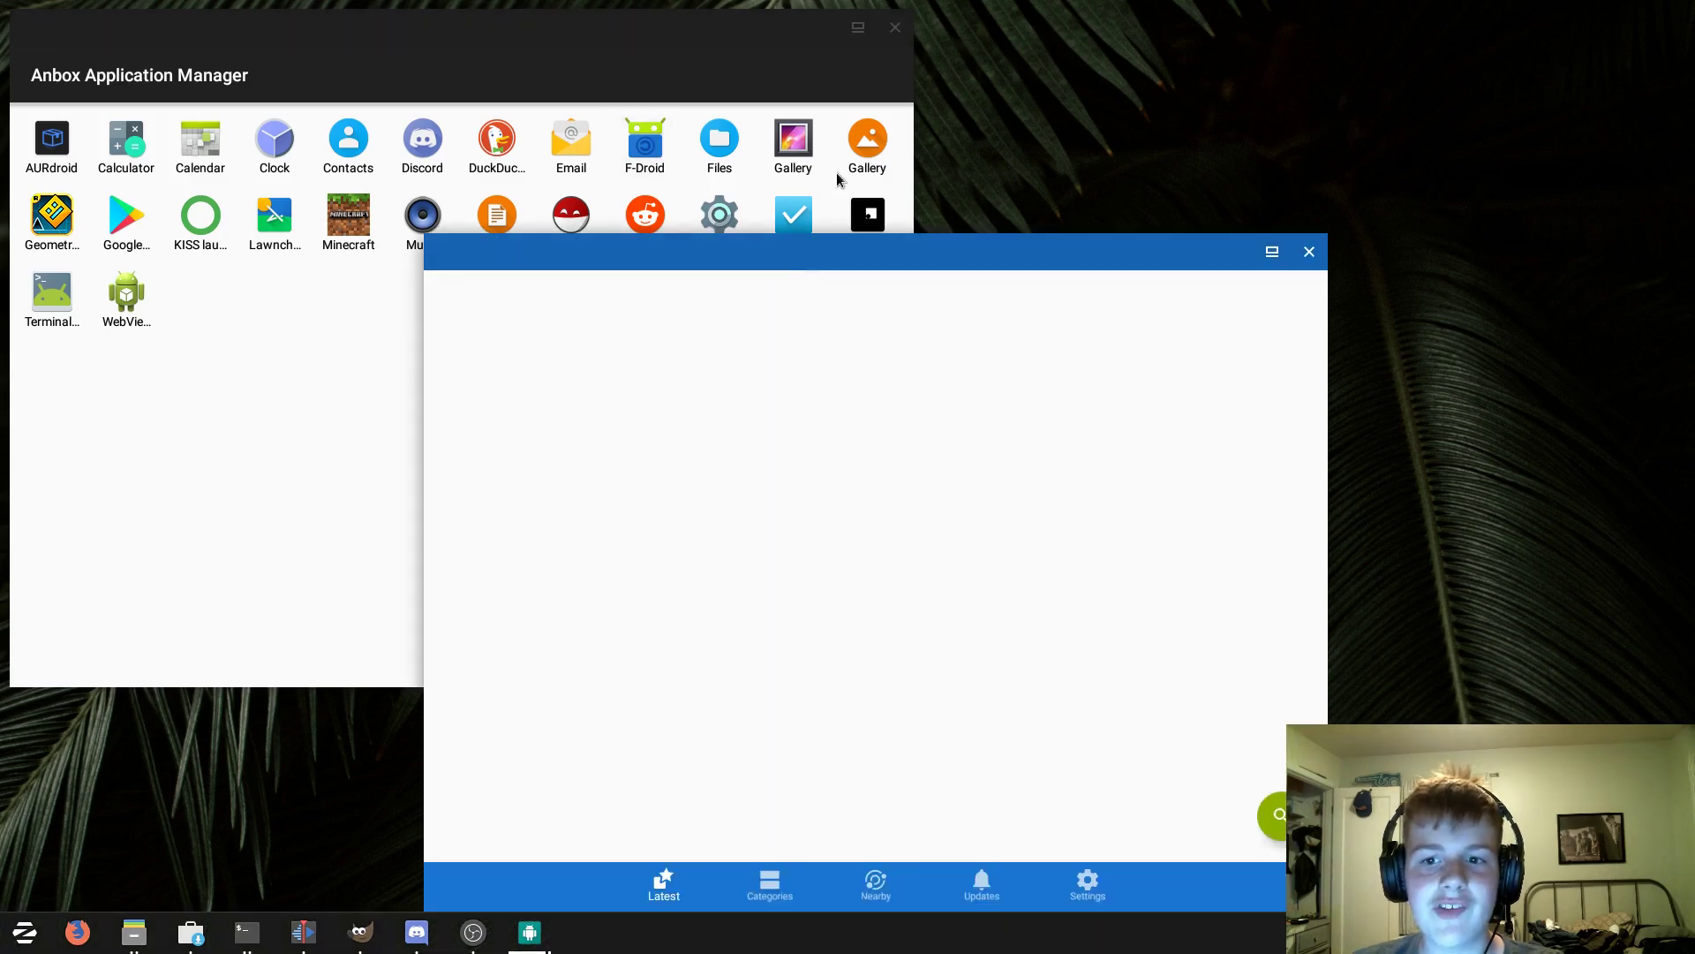
pyautogui.moveTo(656, 256); pyautogui.dragTo(371, 81)
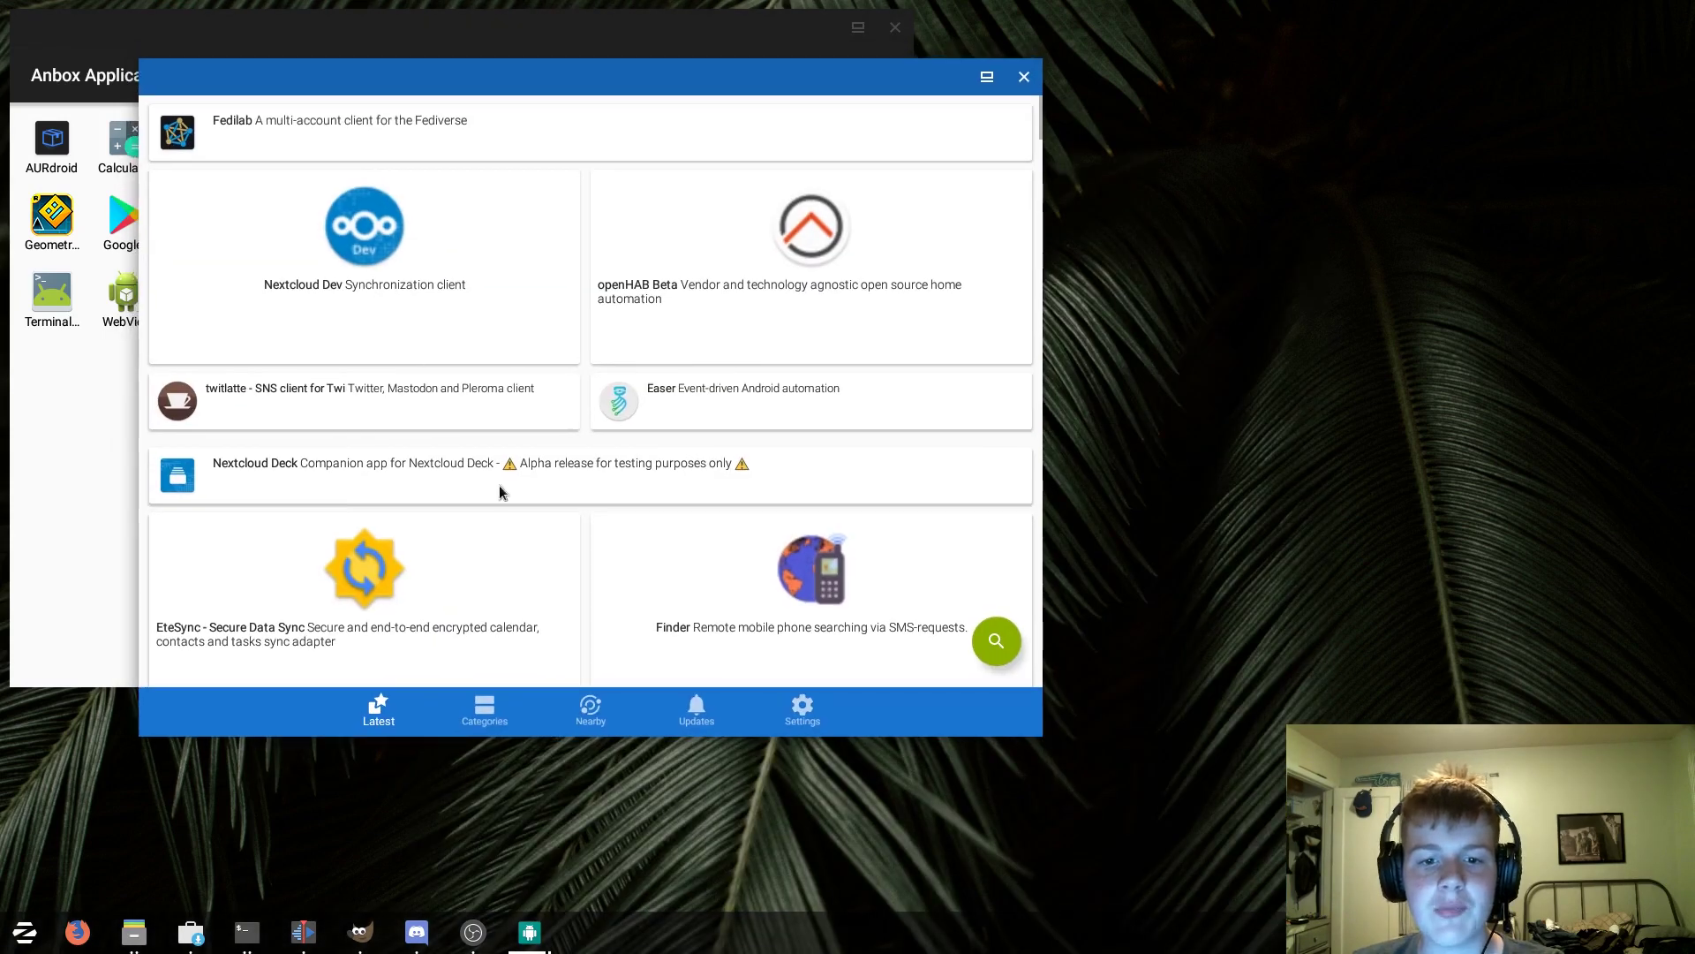
pyautogui.scroll(-5, 557, 530)
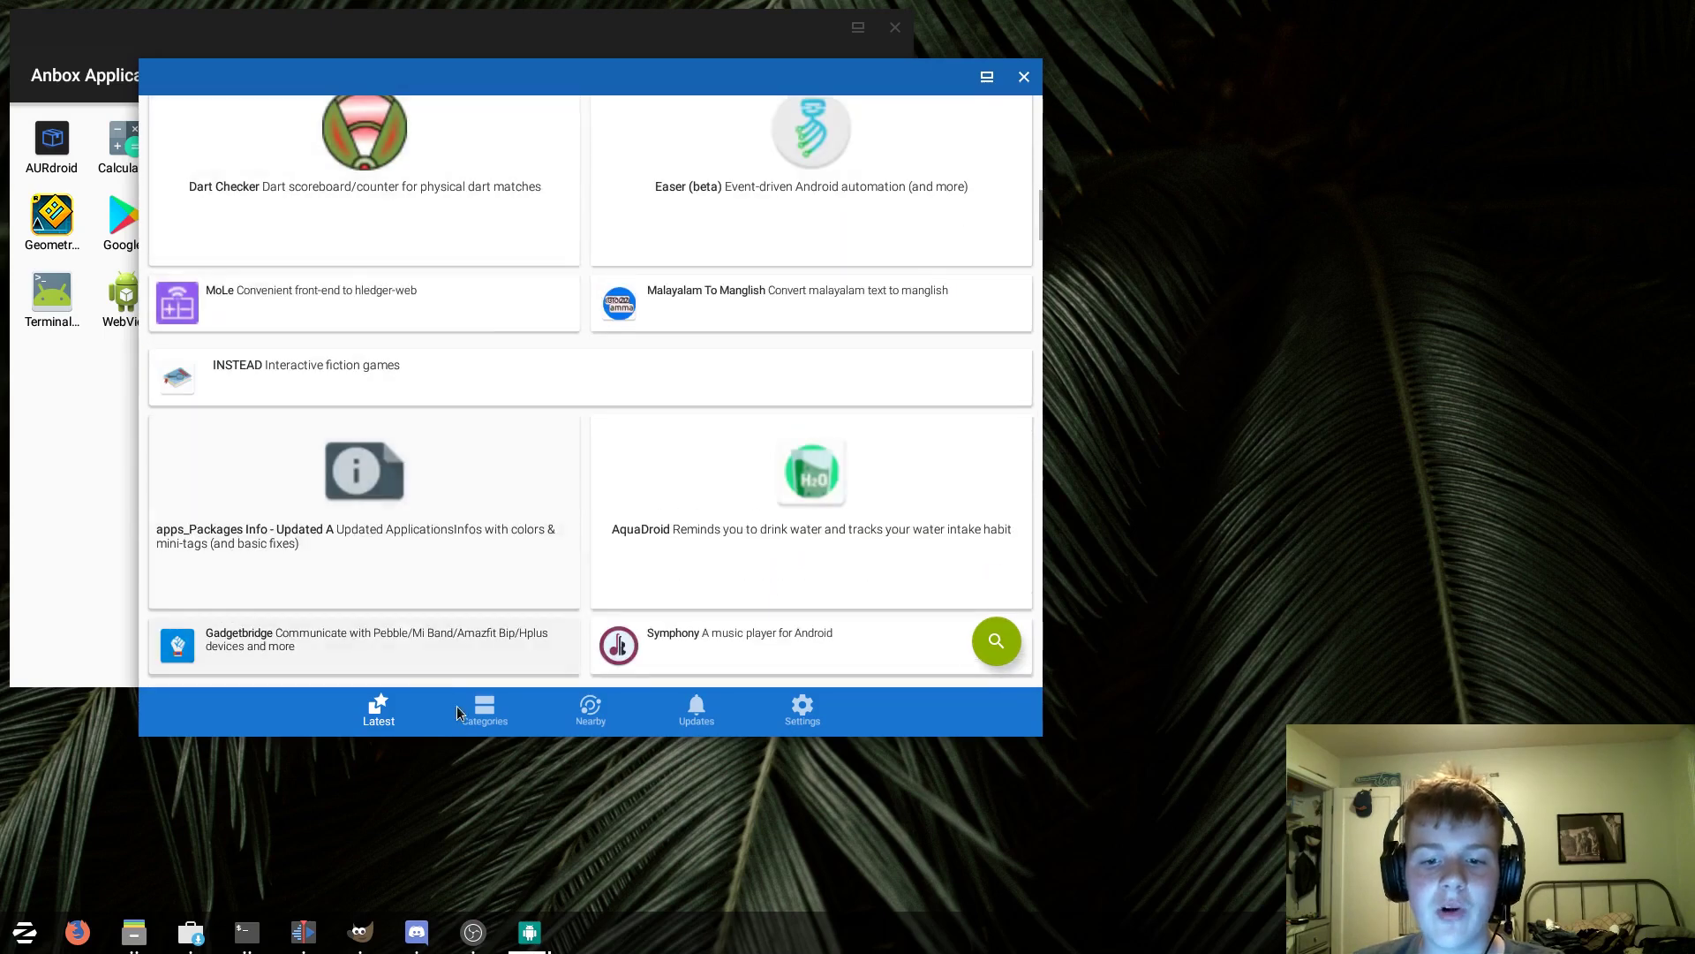
pyautogui.click(459, 704)
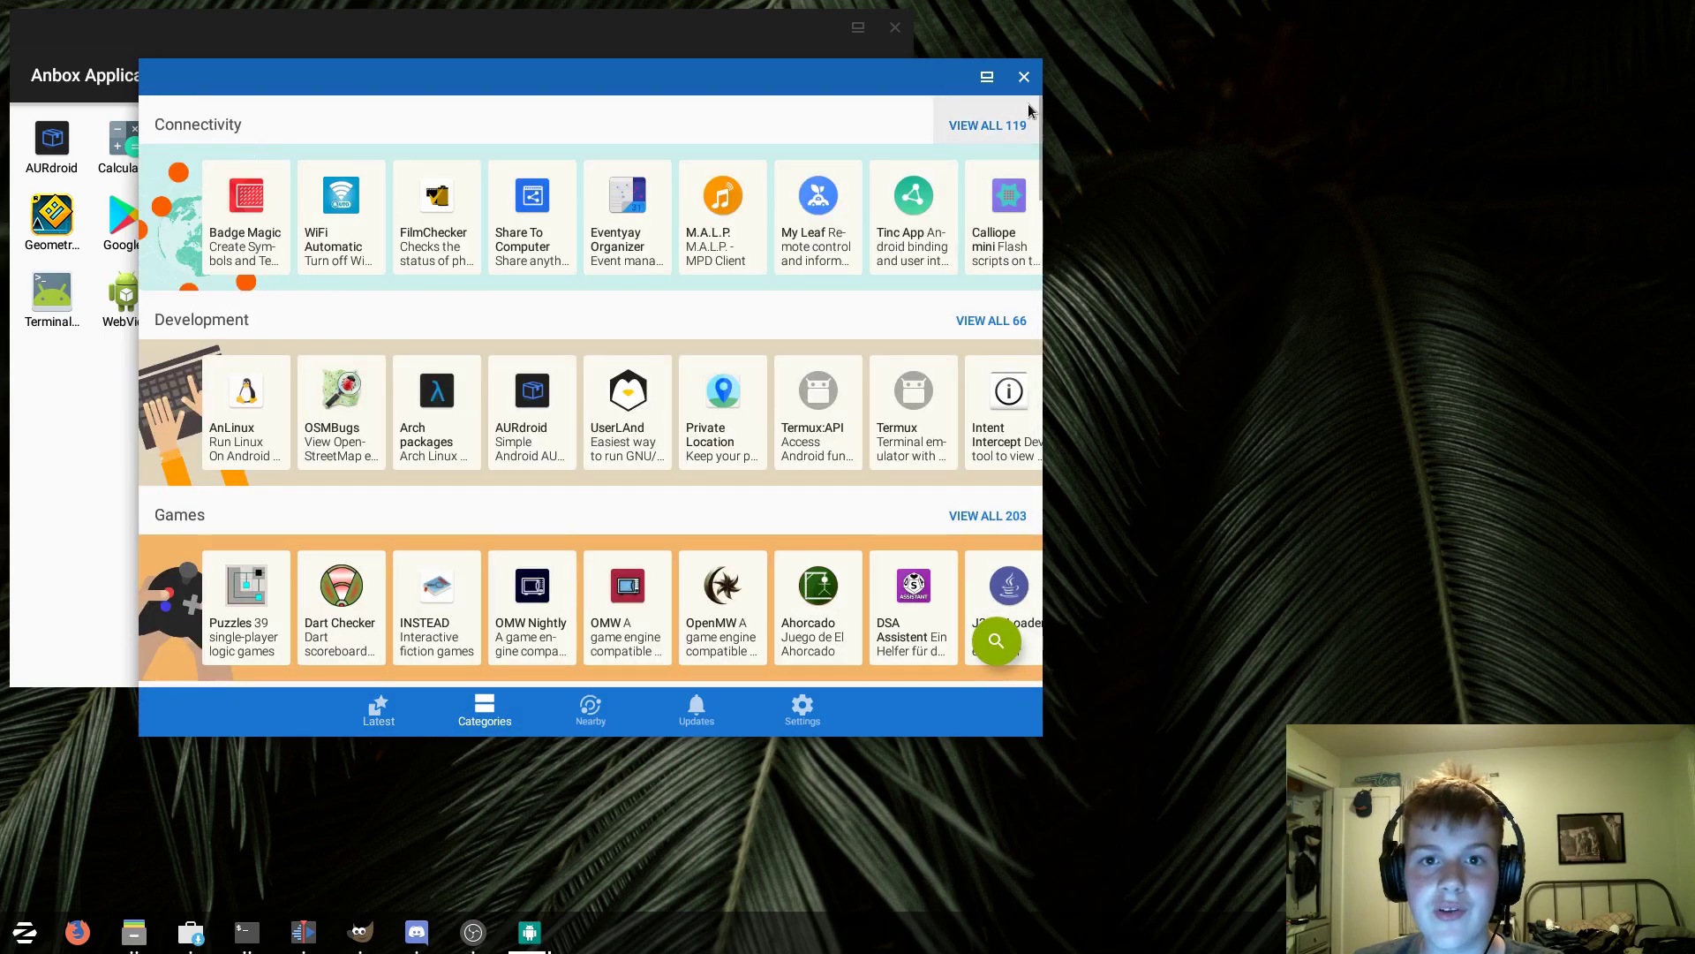
pyautogui.click(1025, 77)
pyautogui.moveTo(574, 317); pyautogui.dragTo(330, 167)
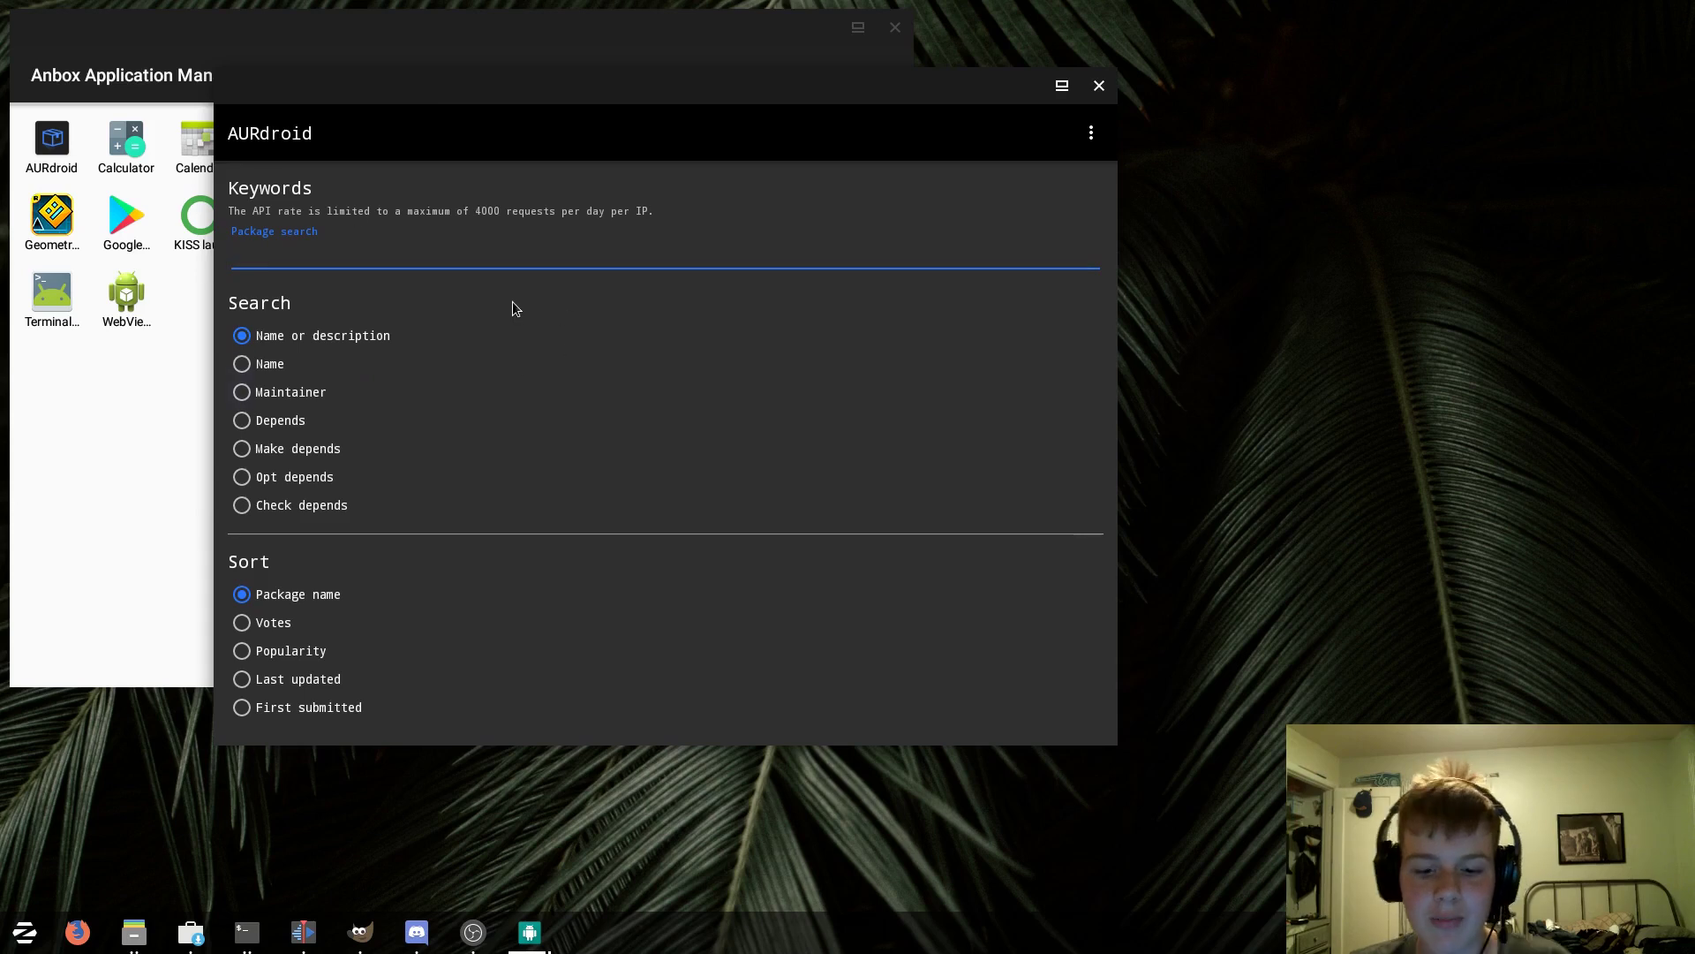
# Step: Enter 'zorin' as AURdroid's package search keyword, reposition the window, and close AURdroid
pyautogui.write('zorin')
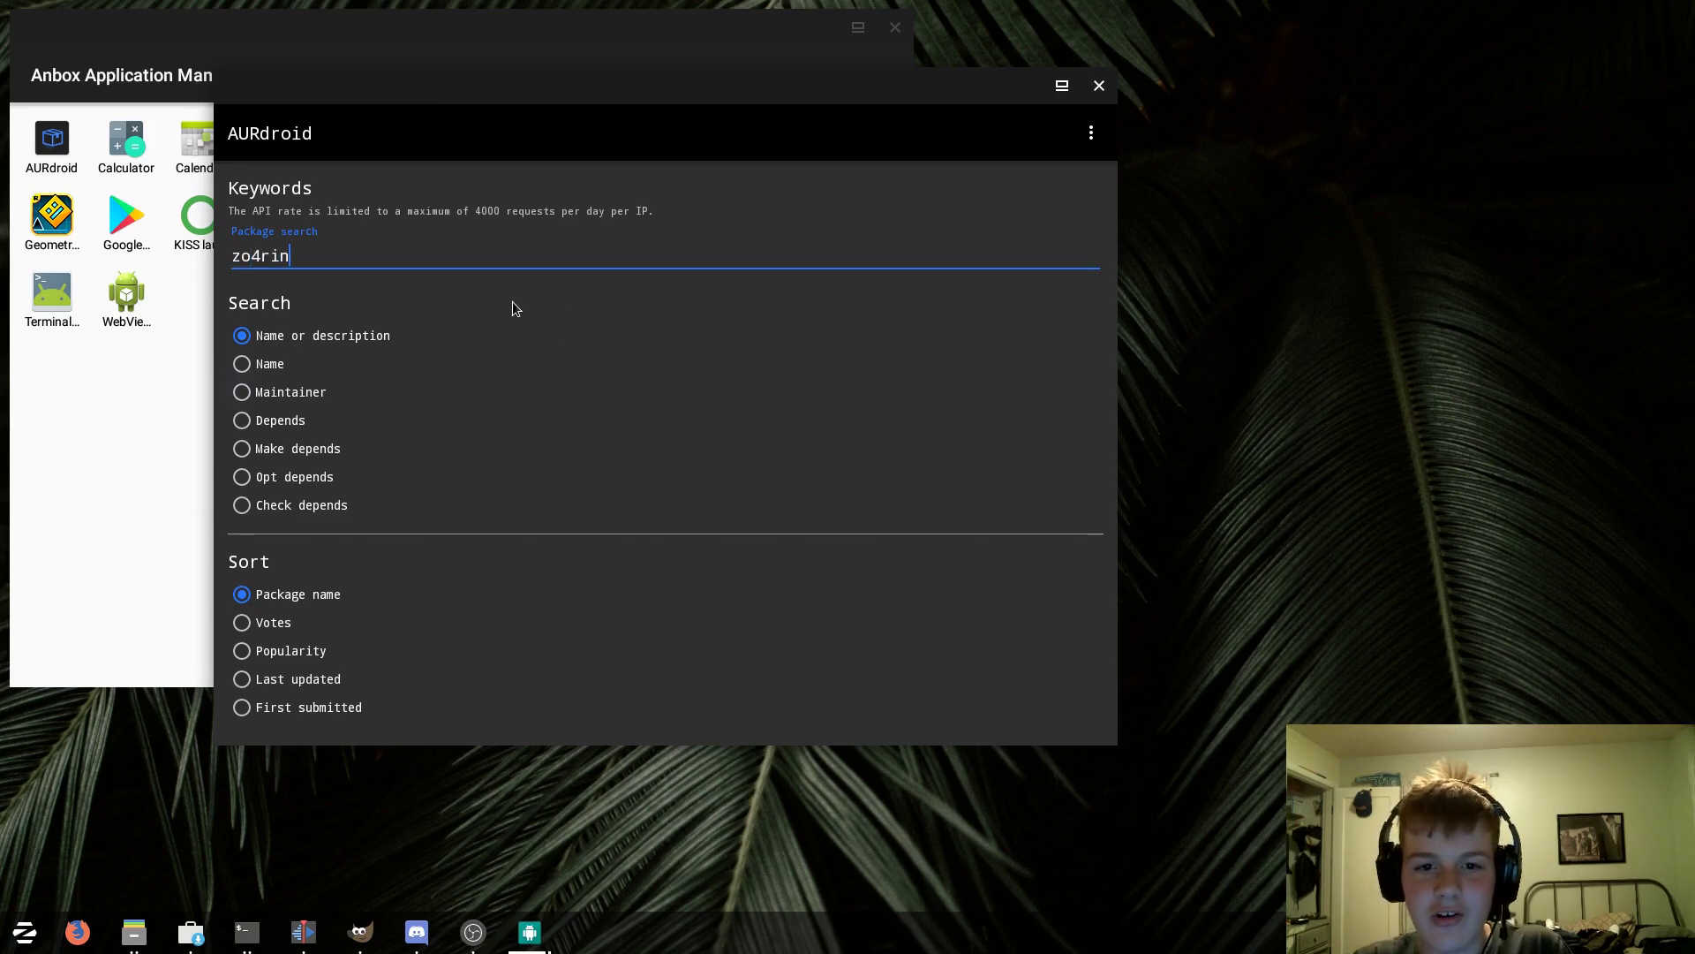
pyautogui.press('BackSpace')
pyautogui.press('BackSpace')
pyautogui.write('n')
pyautogui.press('Return')
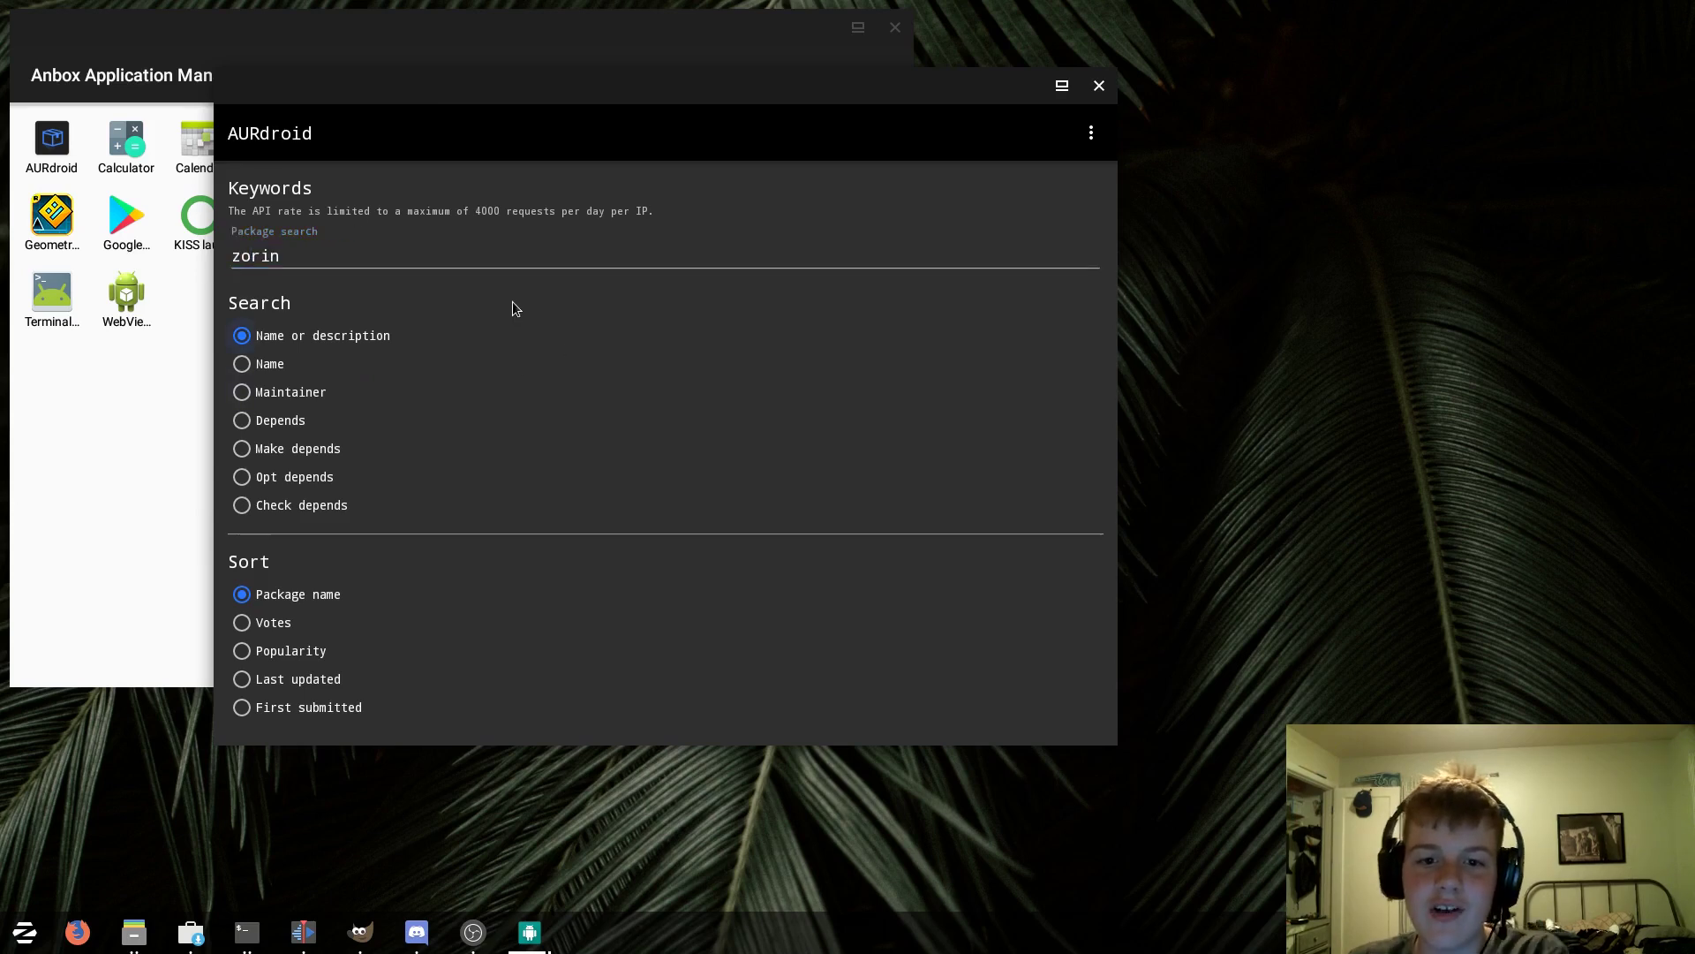
pyautogui.moveTo(444, 124); pyautogui.dragTo(418, 108)
pyautogui.click(289, 248)
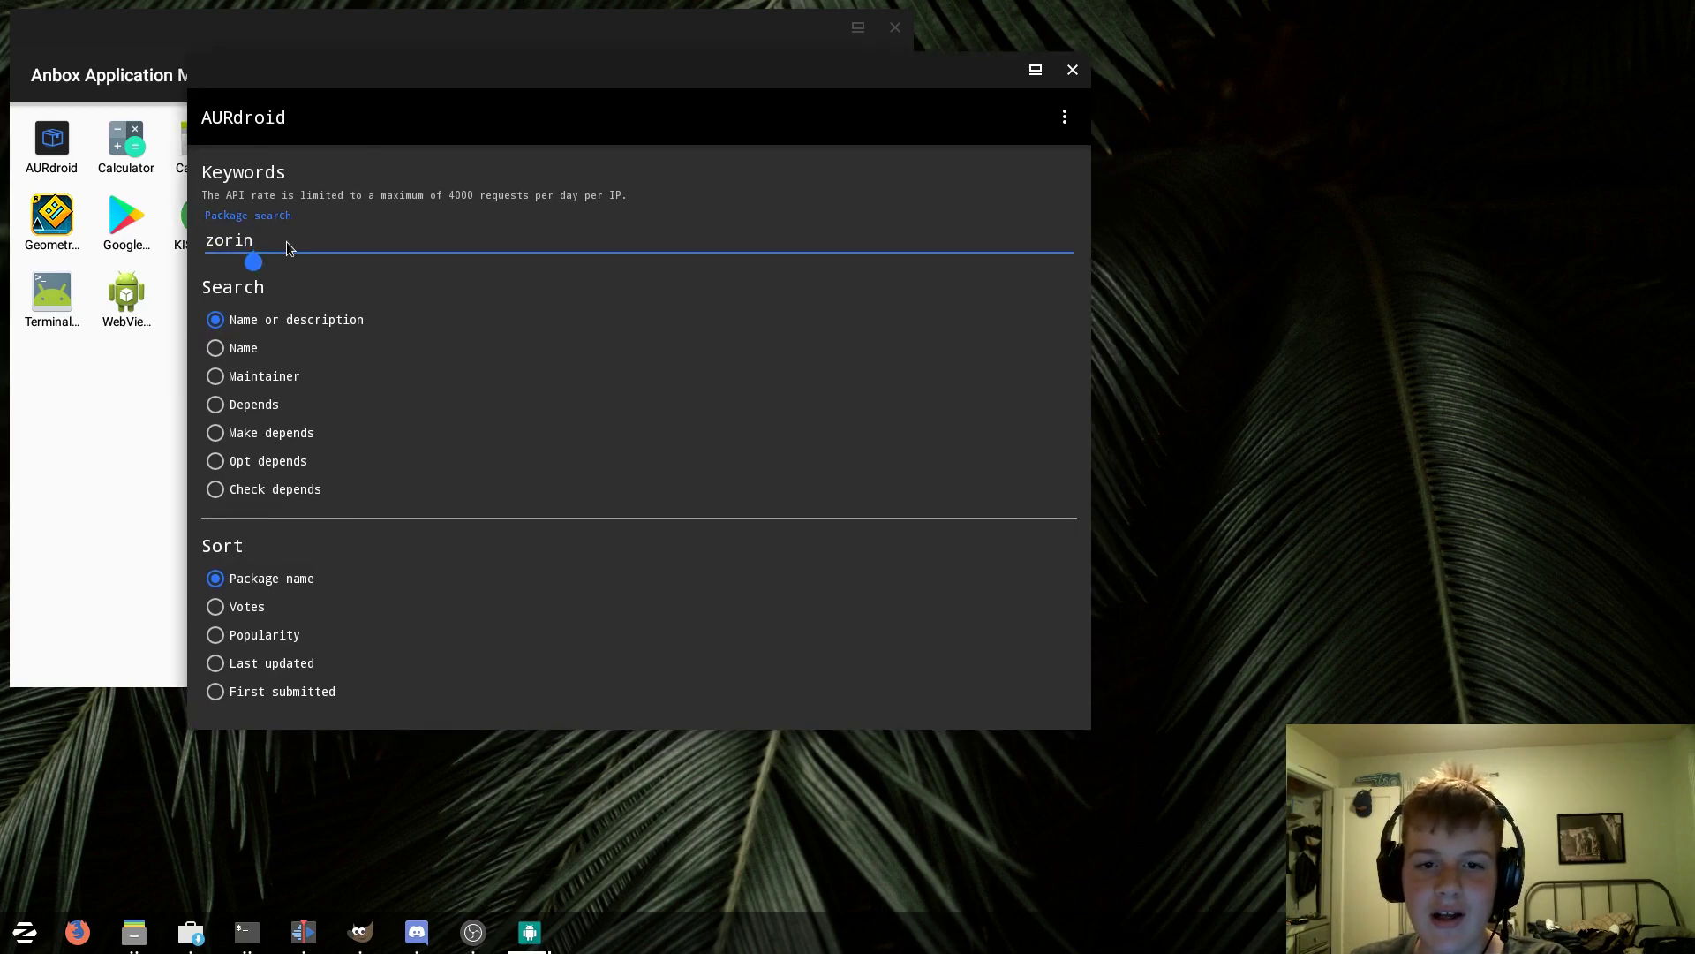
pyautogui.moveTo(273, 71); pyautogui.dragTo(170, 67)
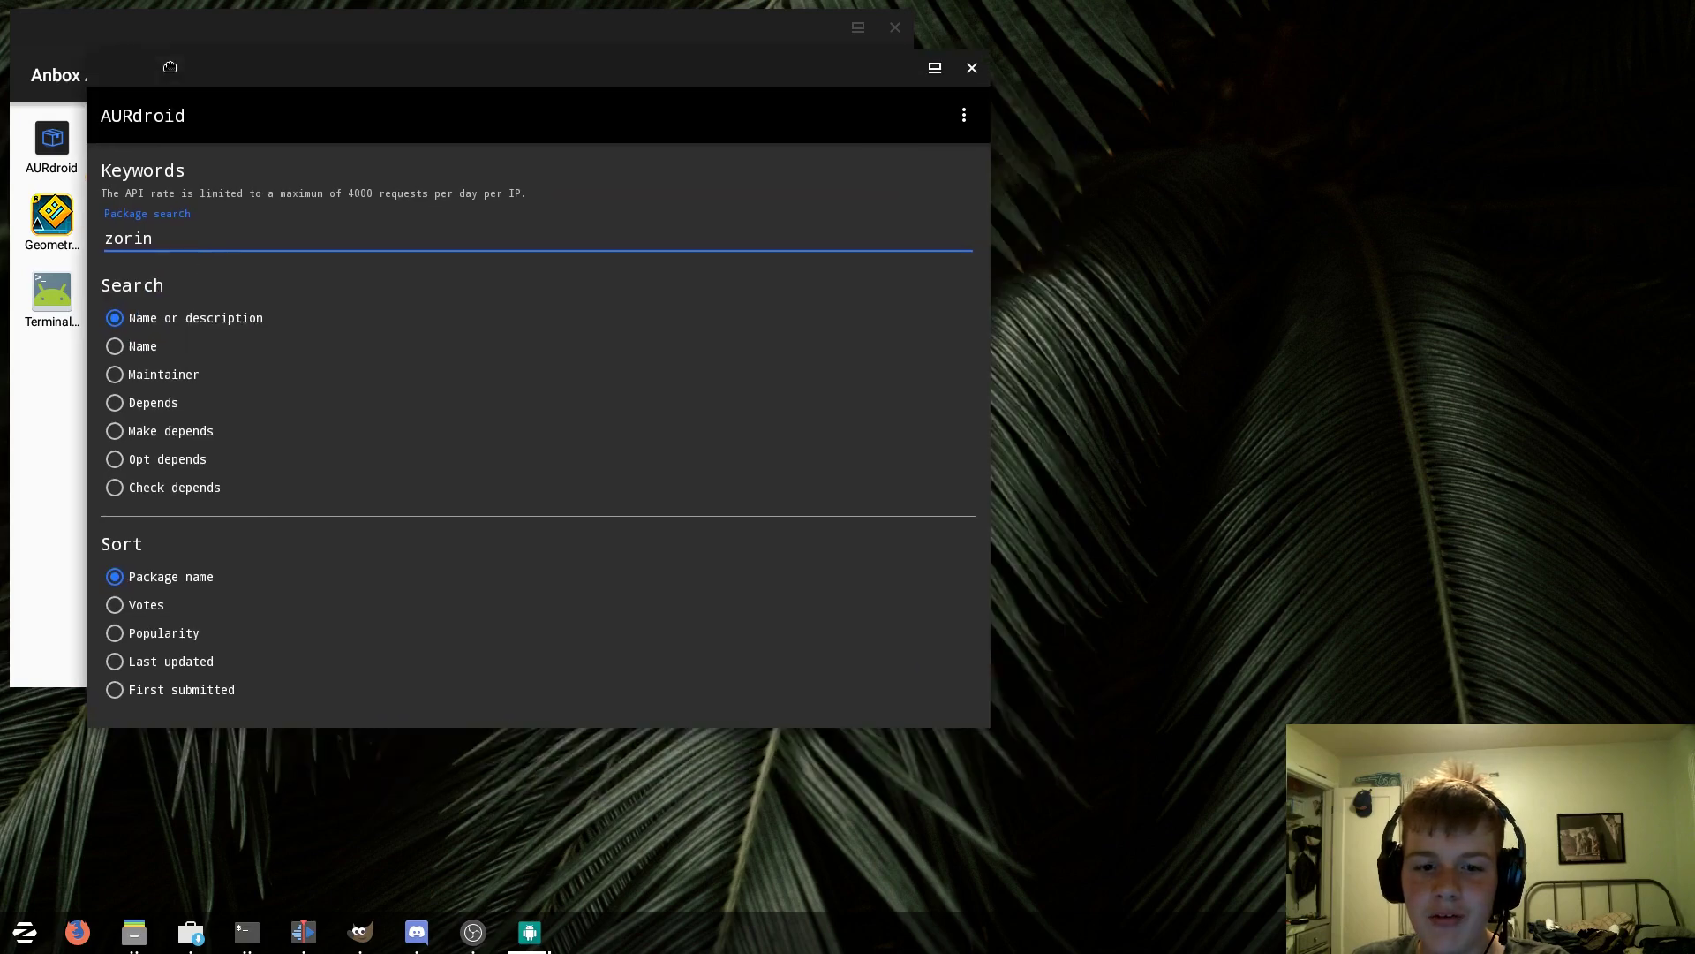
pyautogui.click(972, 69)
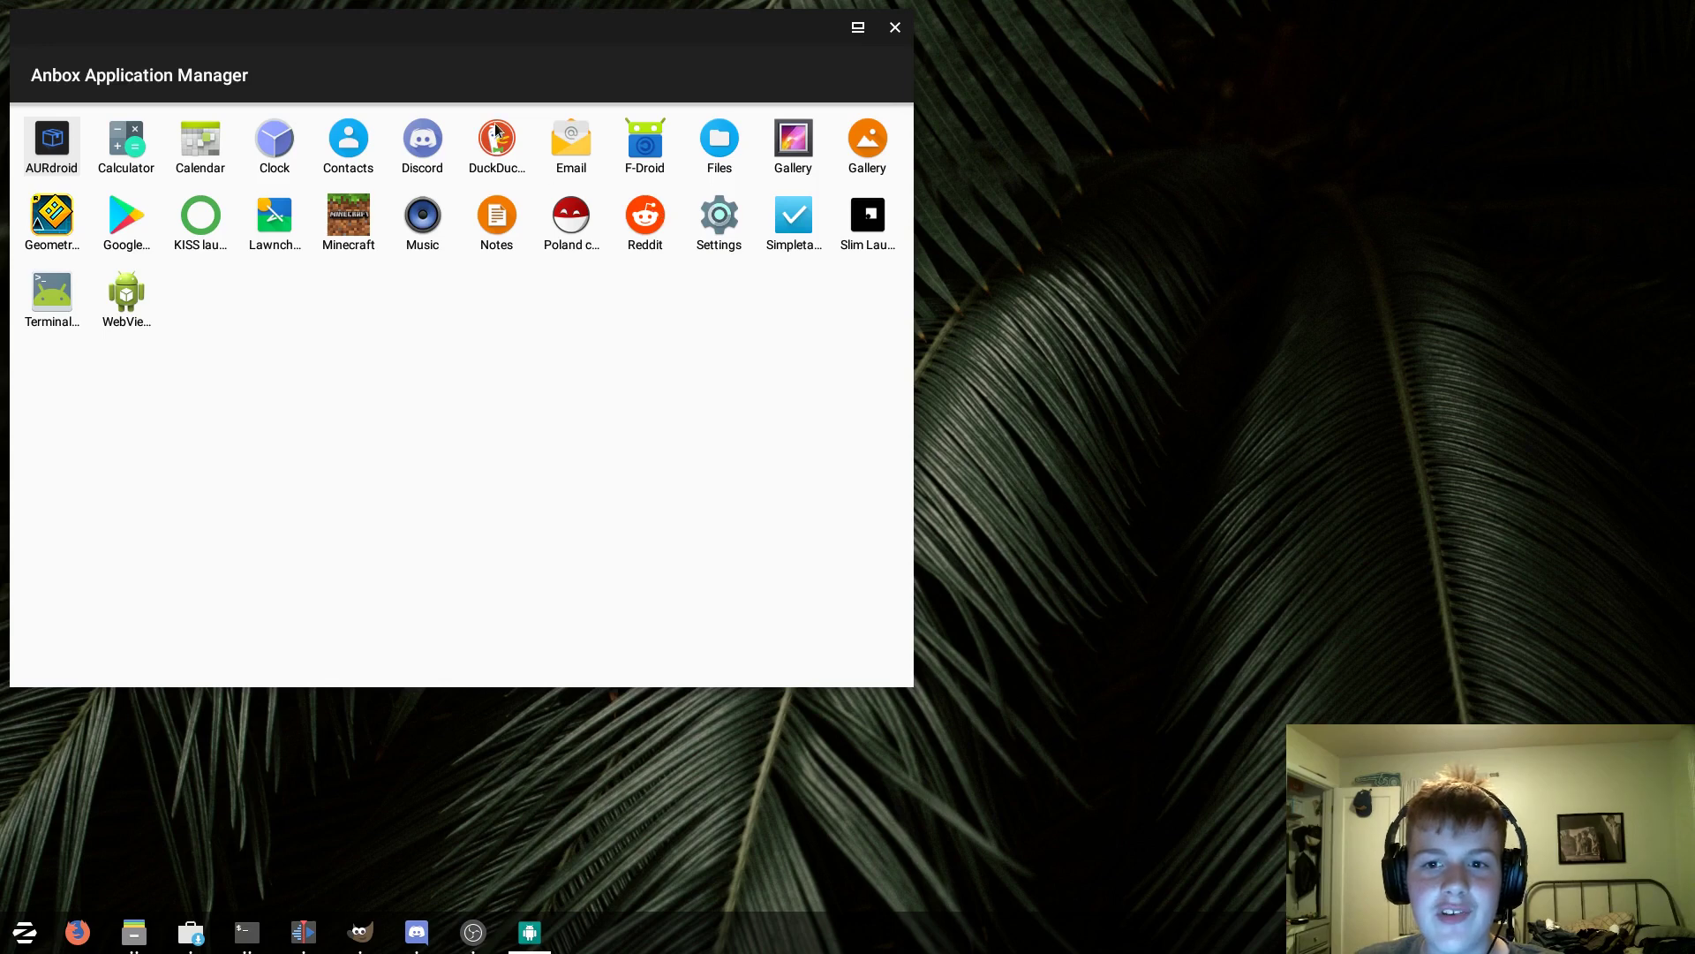
# Step: Launch DuckDuckGo and load youtube.com from its address bar
pyautogui.click(510, 168)
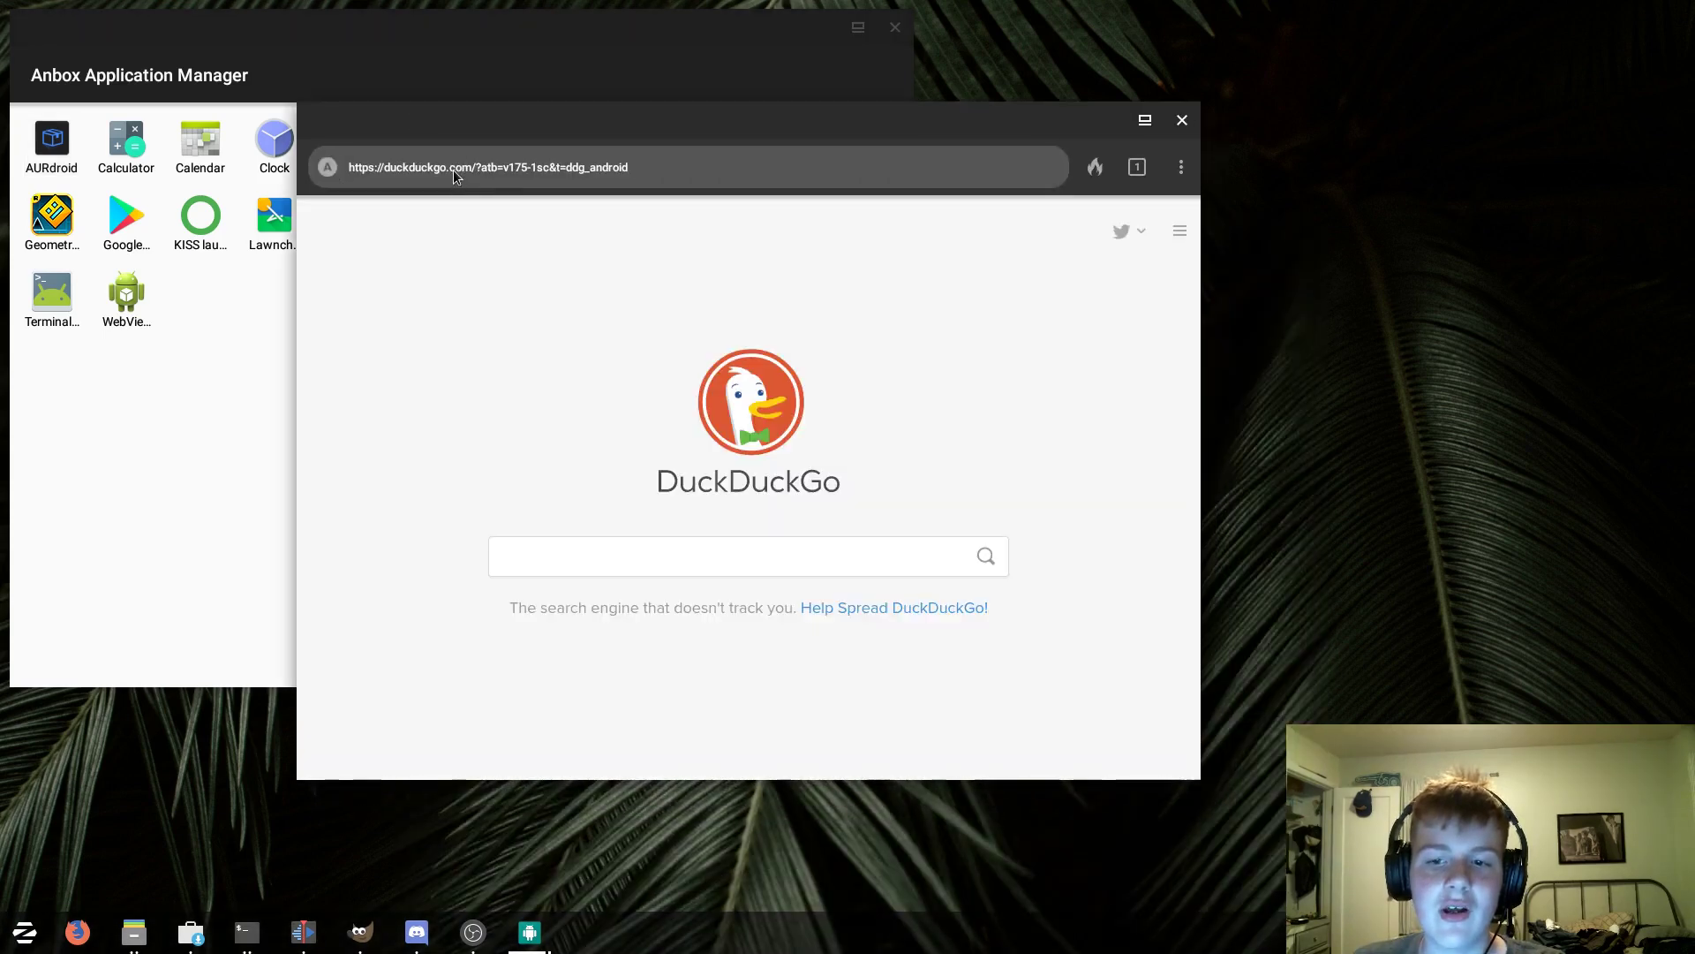
pyautogui.click(453, 169)
pyautogui.click(453, 169)
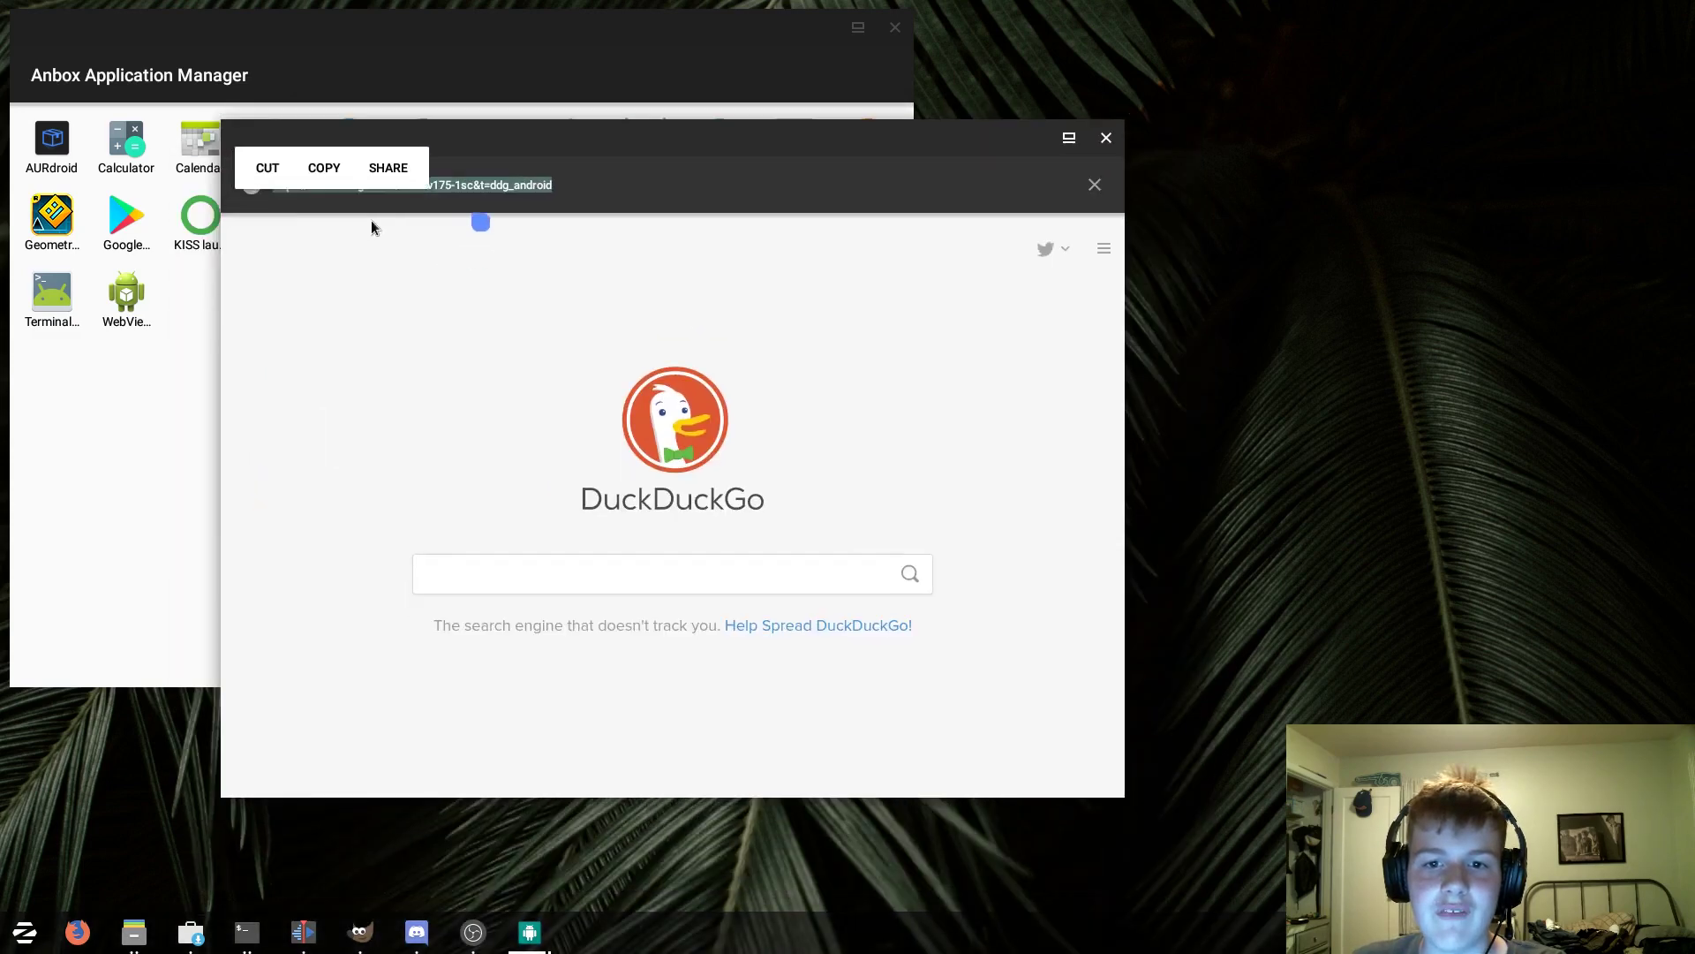
pyautogui.write('youtube.com')
pyautogui.press('Return')
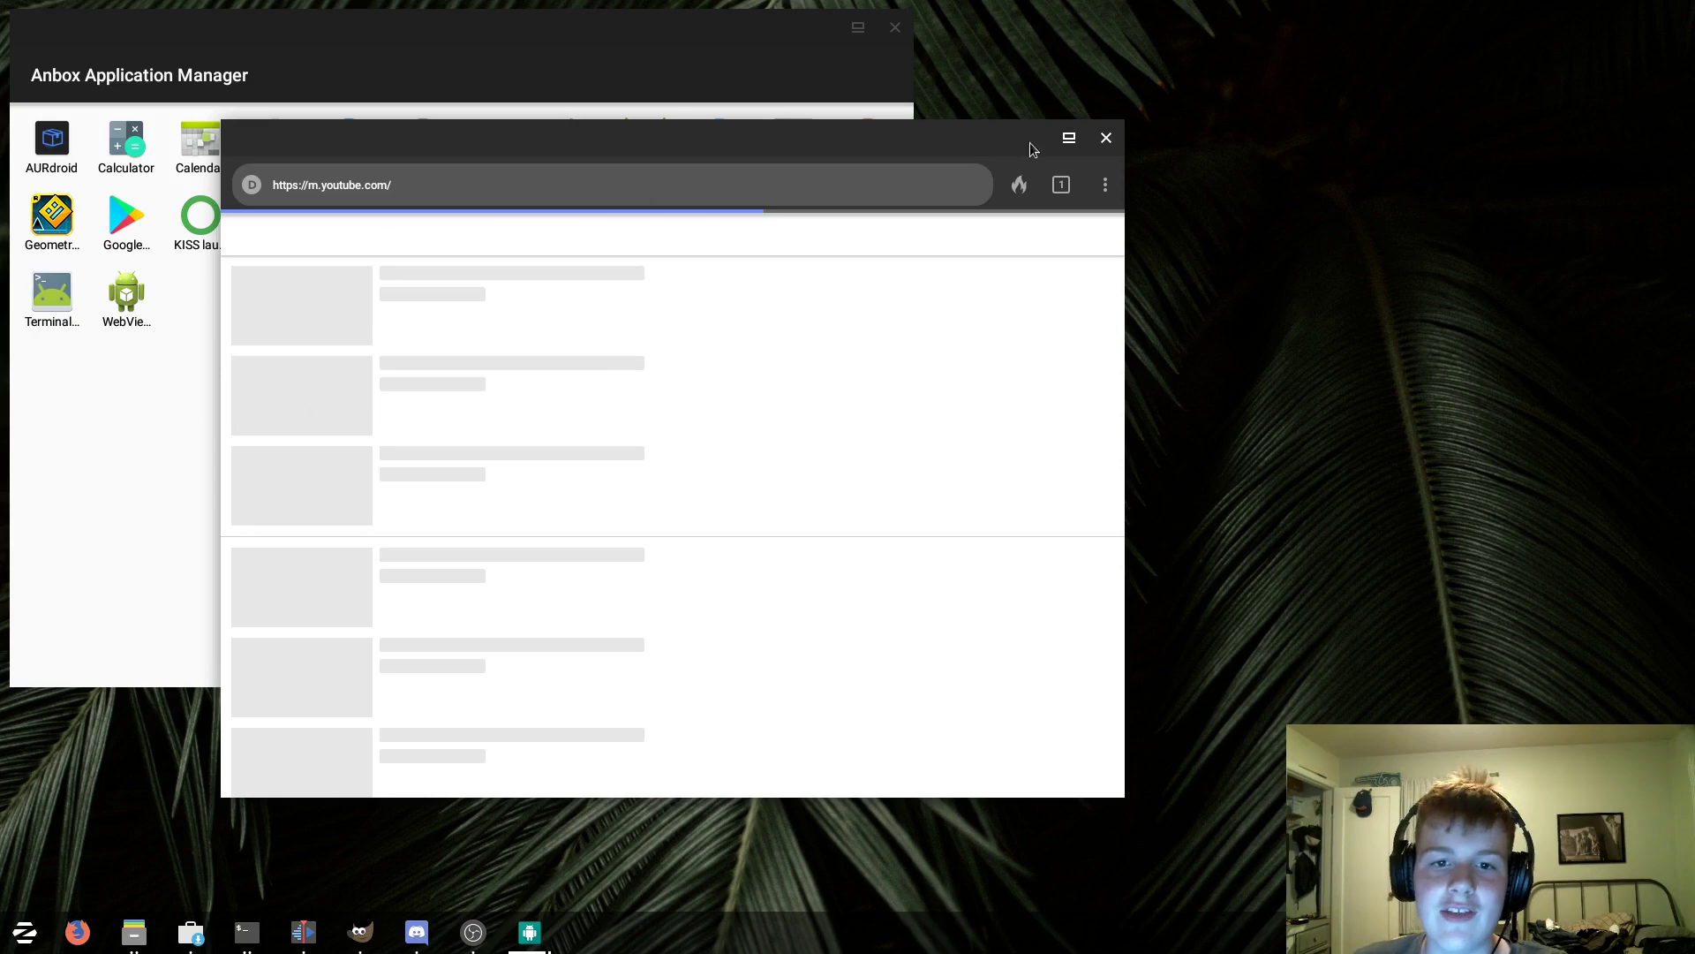
# Step: Close DuckDuckGo, then narrow the Poland can into Space window and position it over the app grid
pyautogui.click(1106, 139)
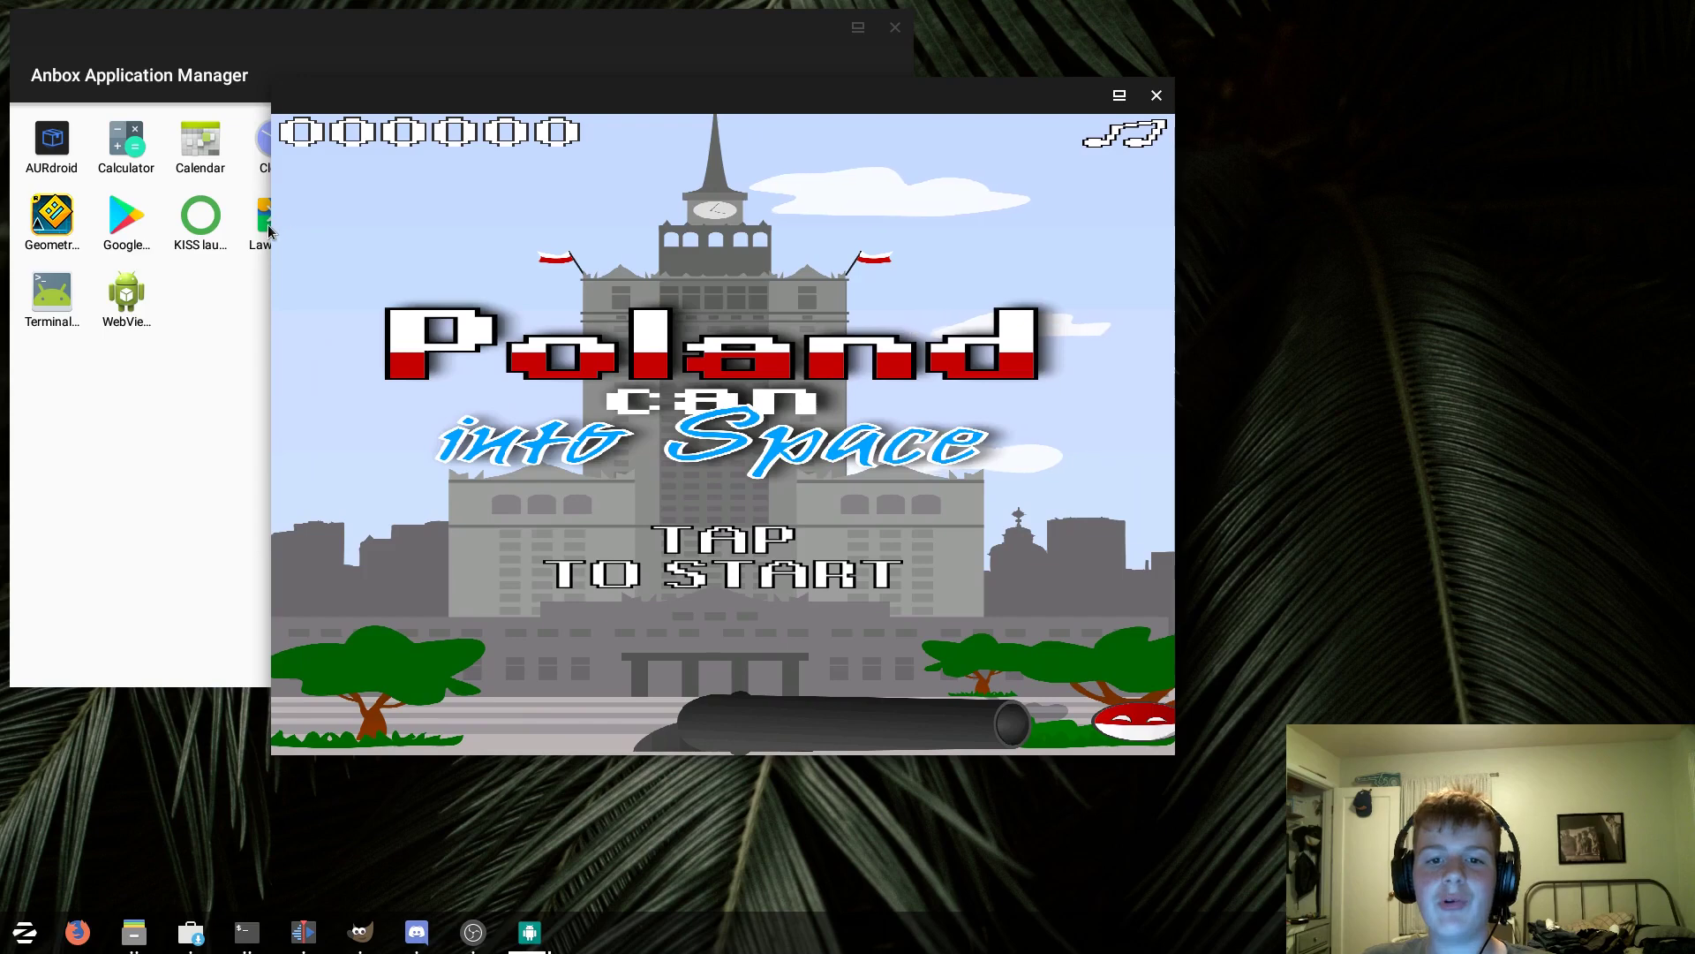
pyautogui.moveTo(268, 231); pyautogui.dragTo(586, 273)
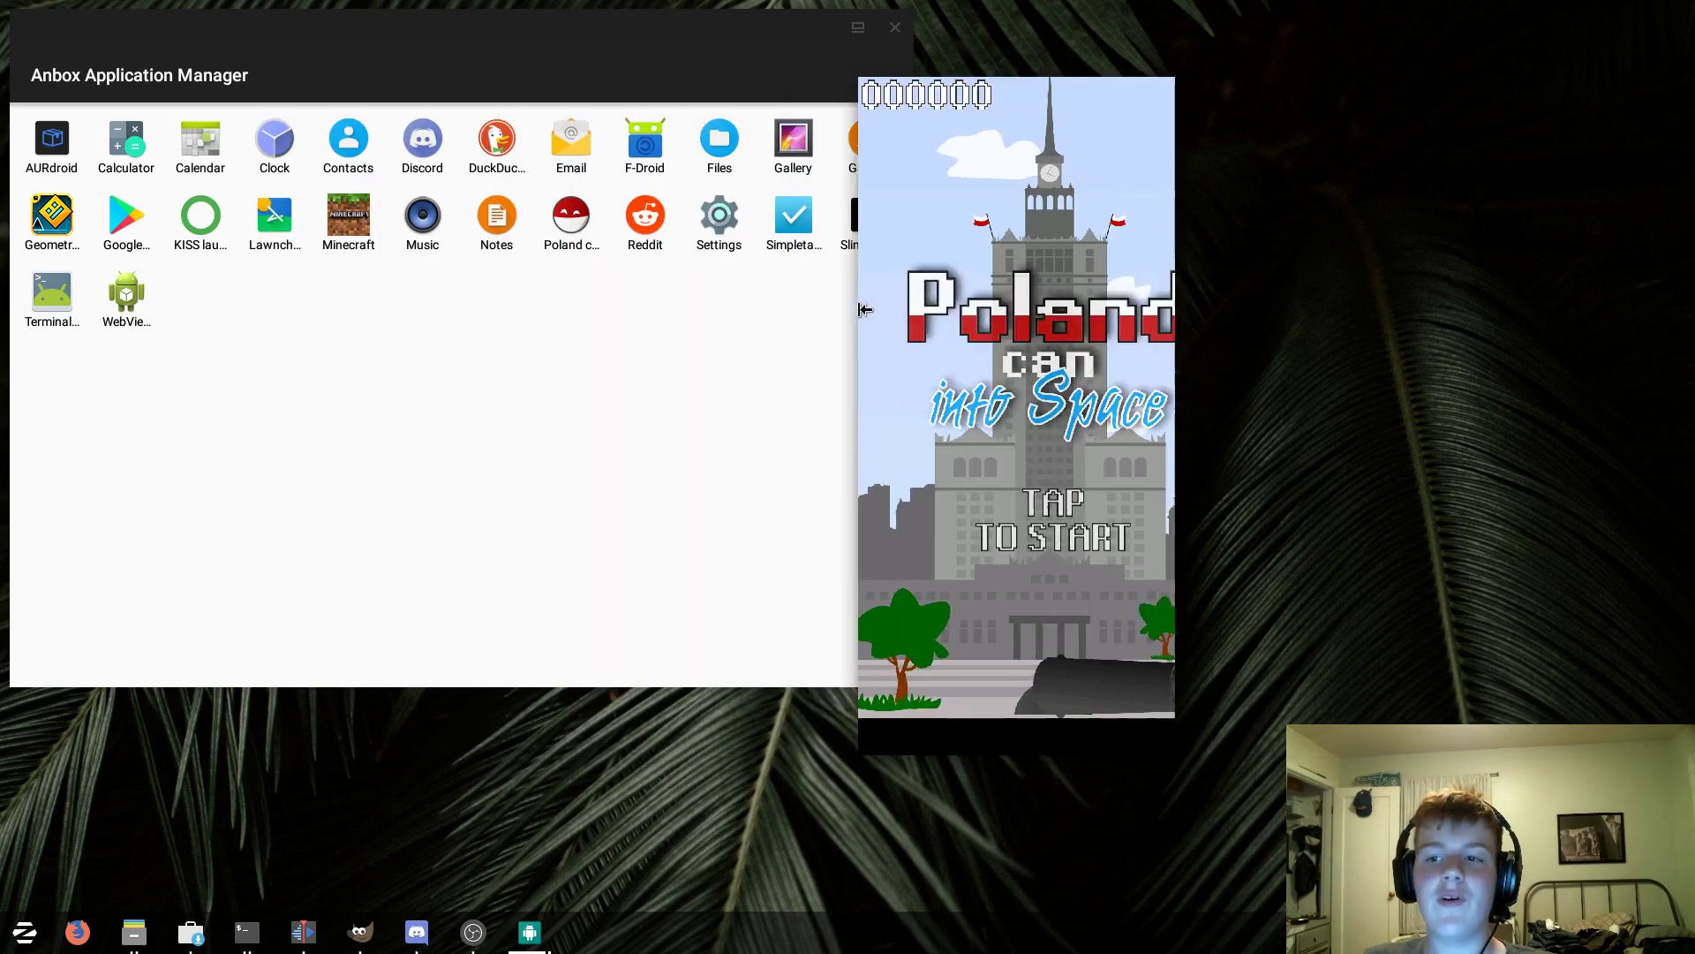
pyautogui.moveTo(961, 91); pyautogui.dragTo(440, 132)
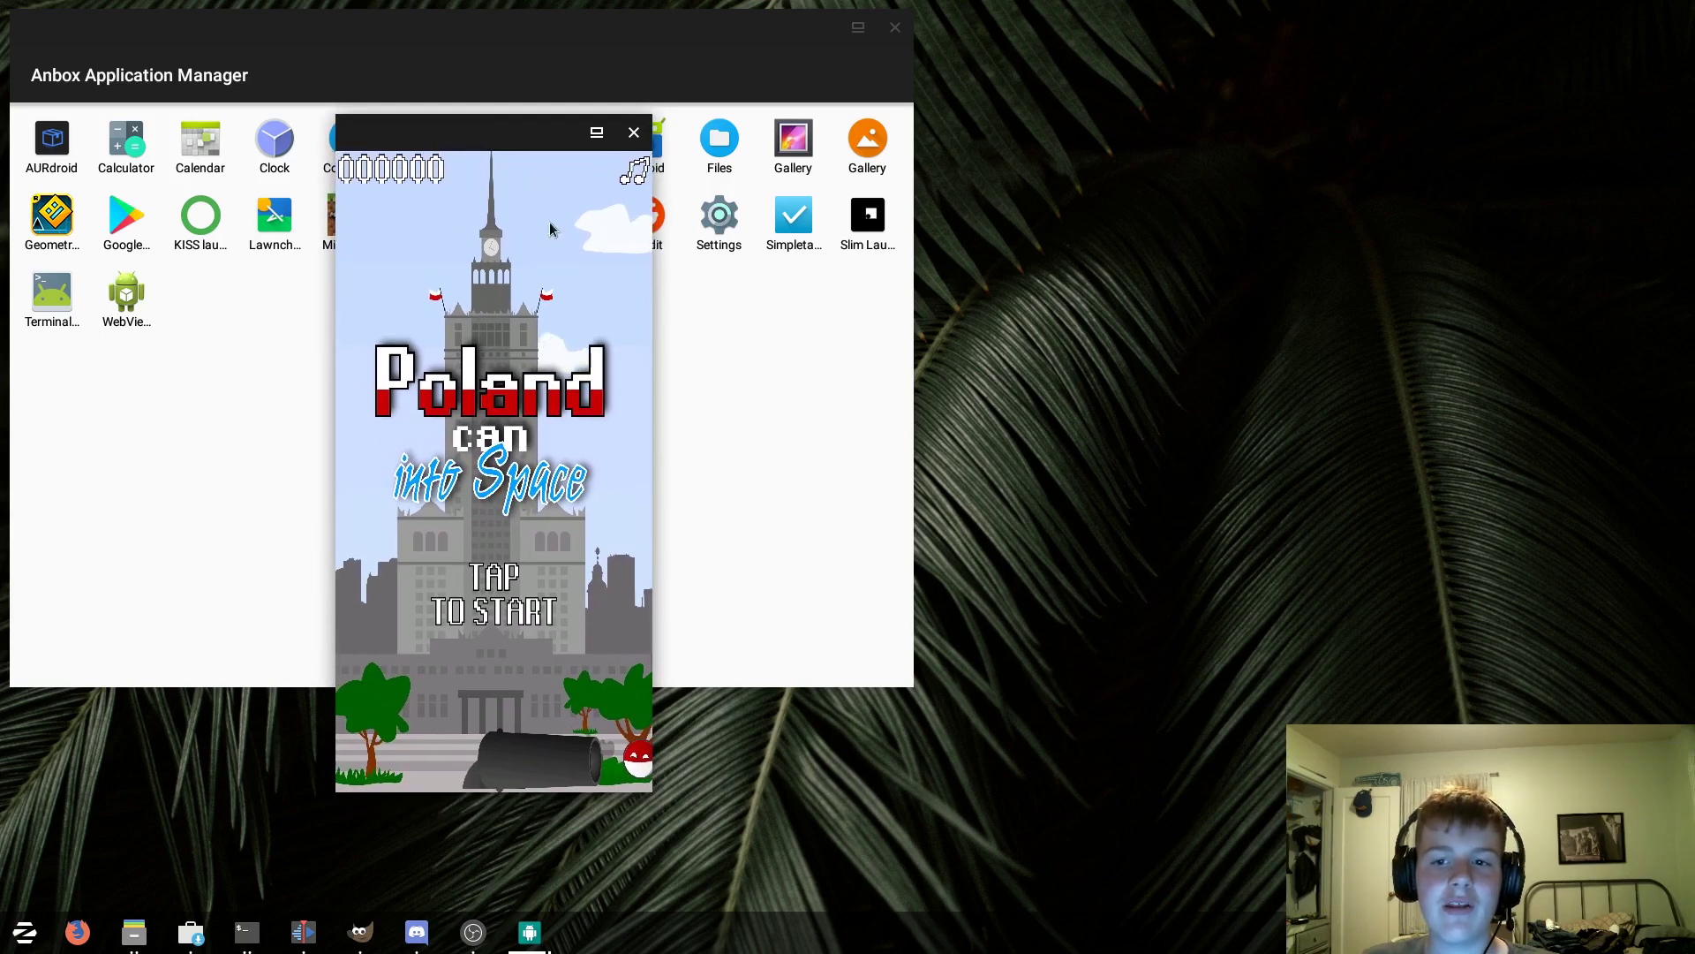
pyautogui.moveTo(468, 126); pyautogui.dragTo(482, 127)
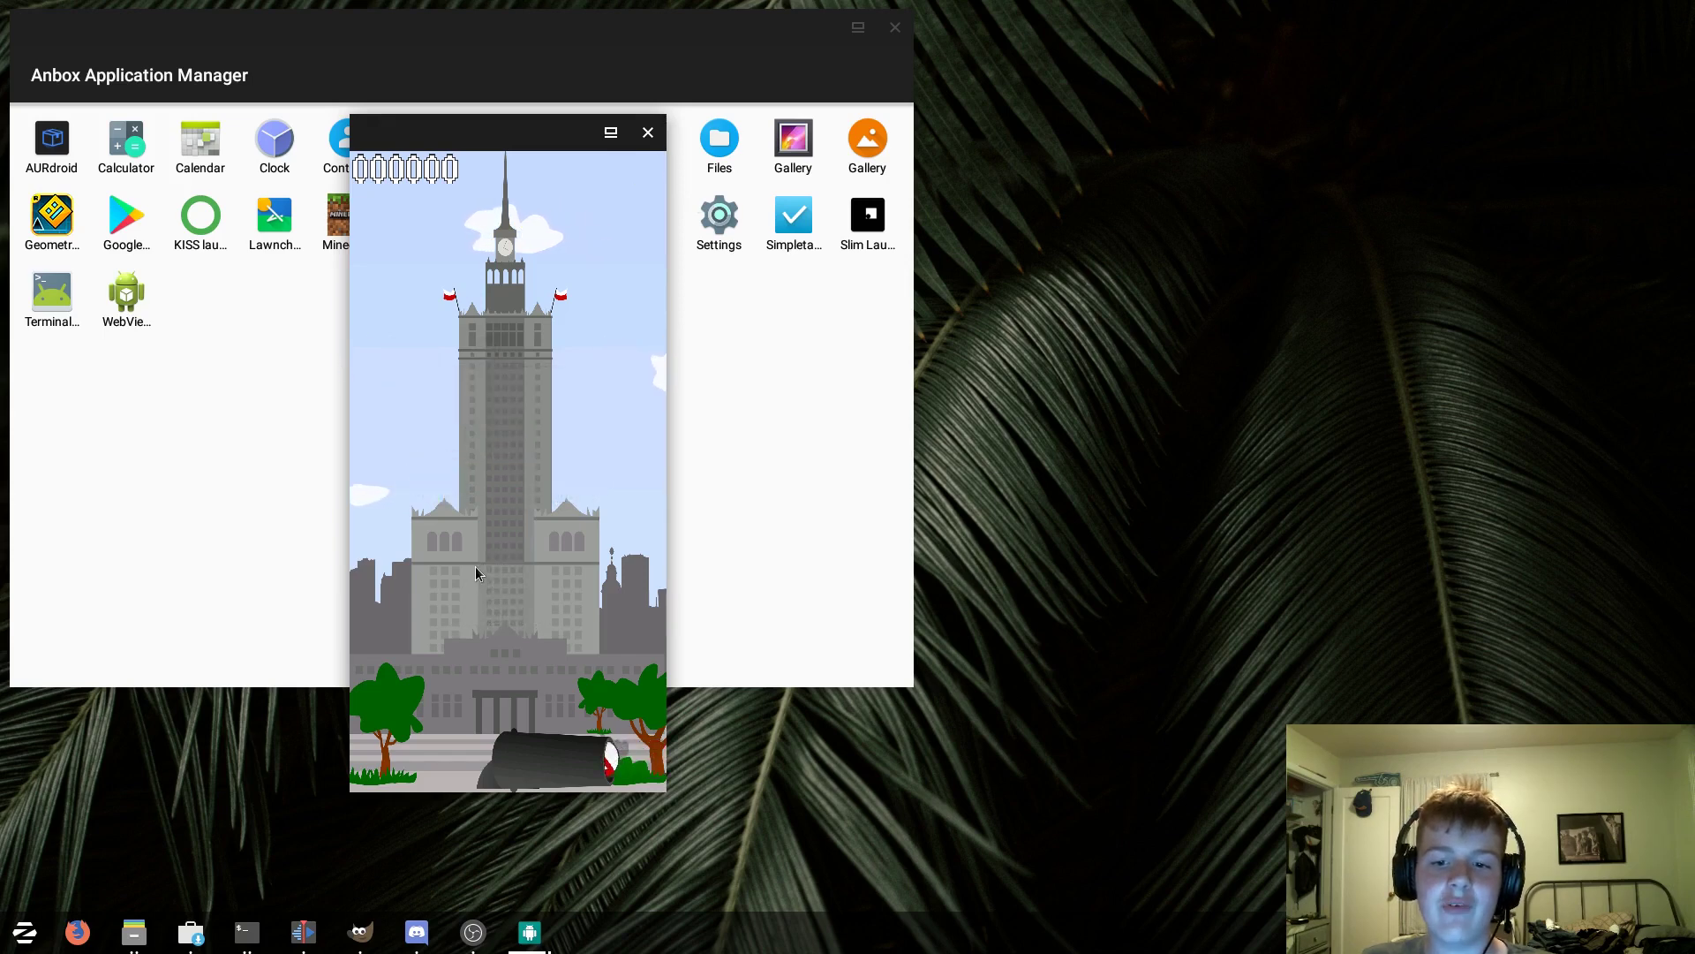
# Step: Play several rounds firing the cannon, restarting after each game over
pyautogui.click(491, 512)
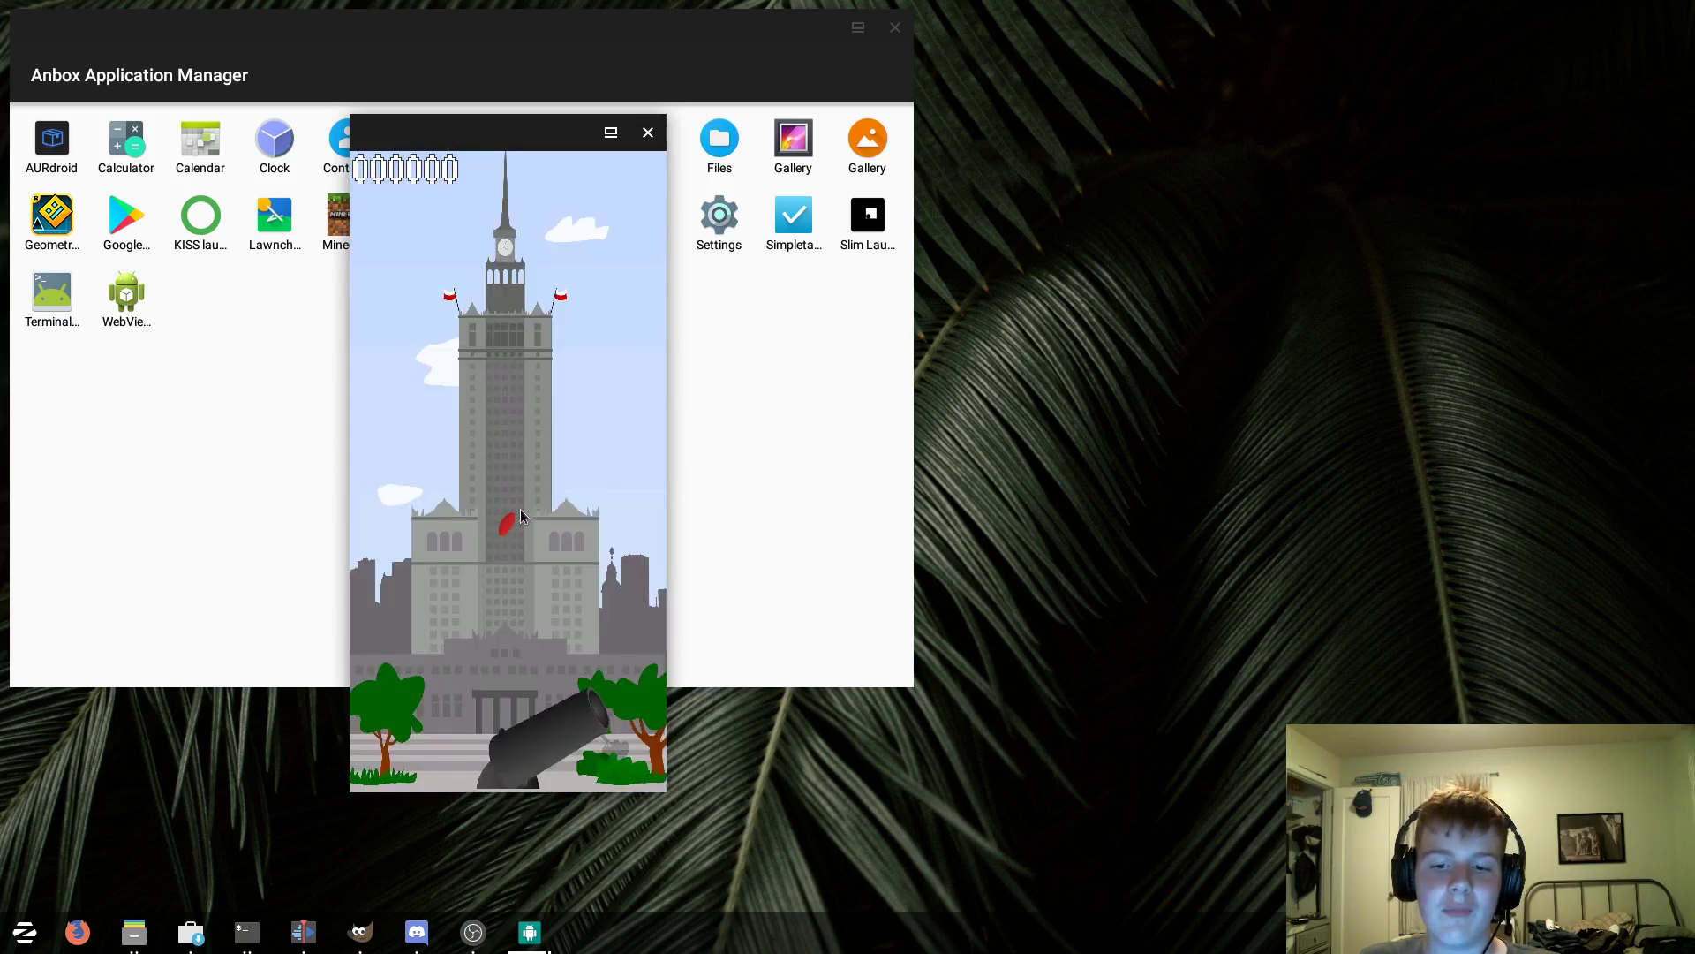
pyautogui.click(521, 521)
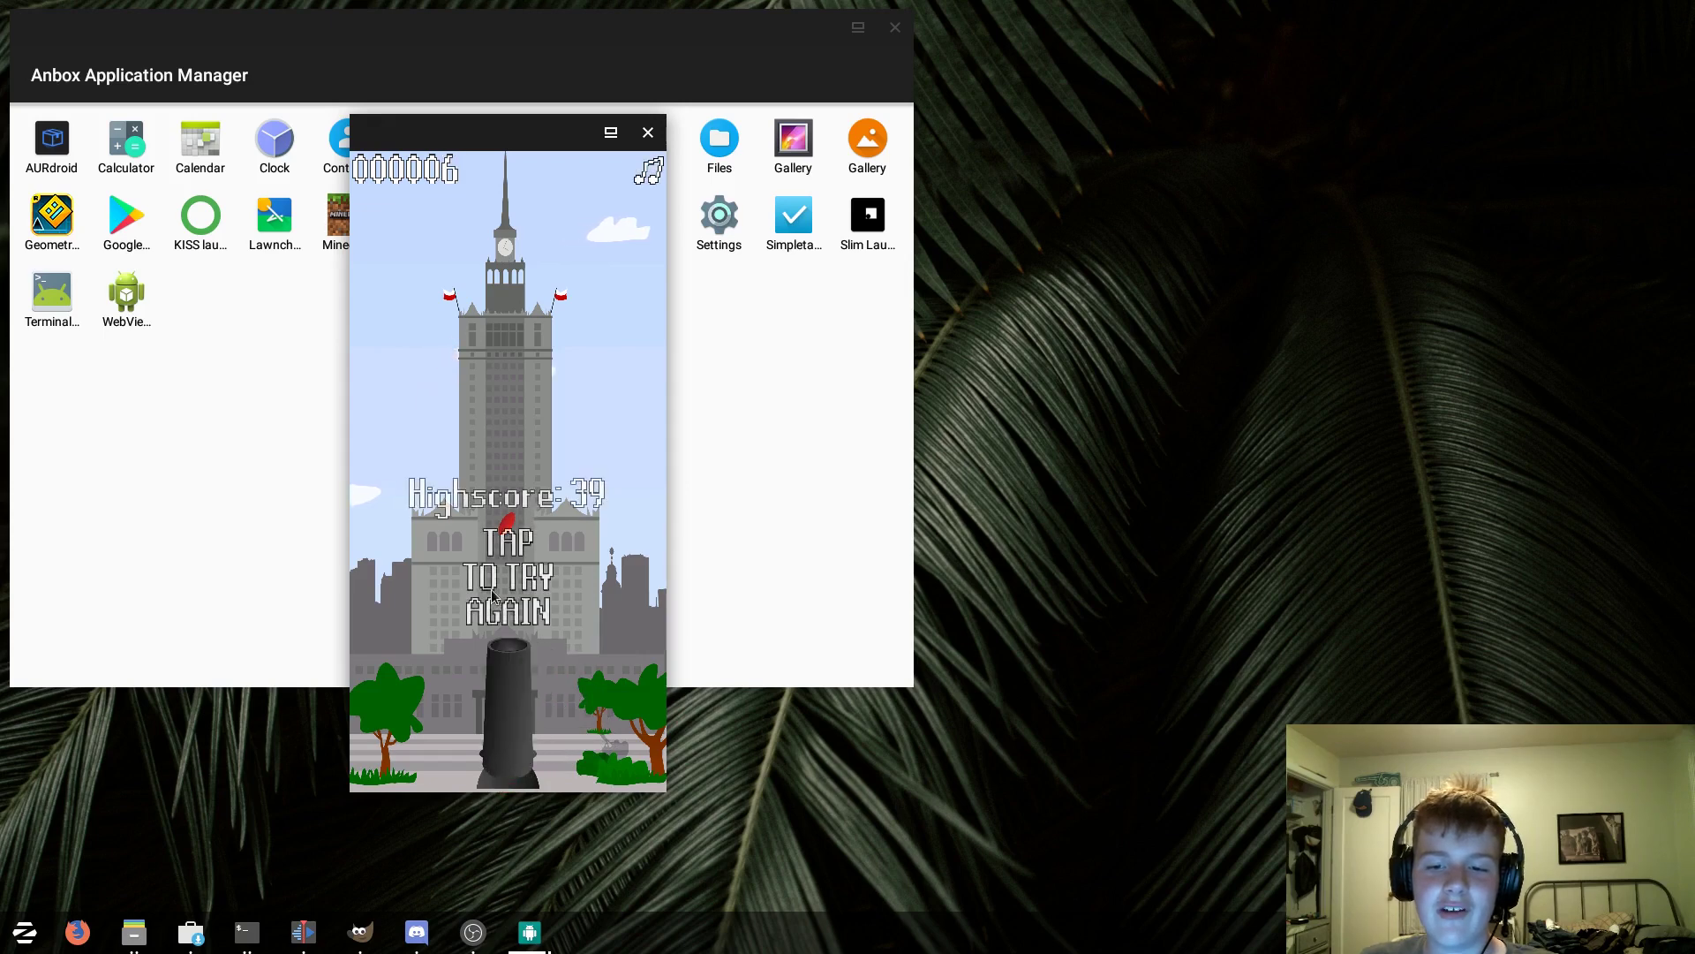
pyautogui.click(512, 562)
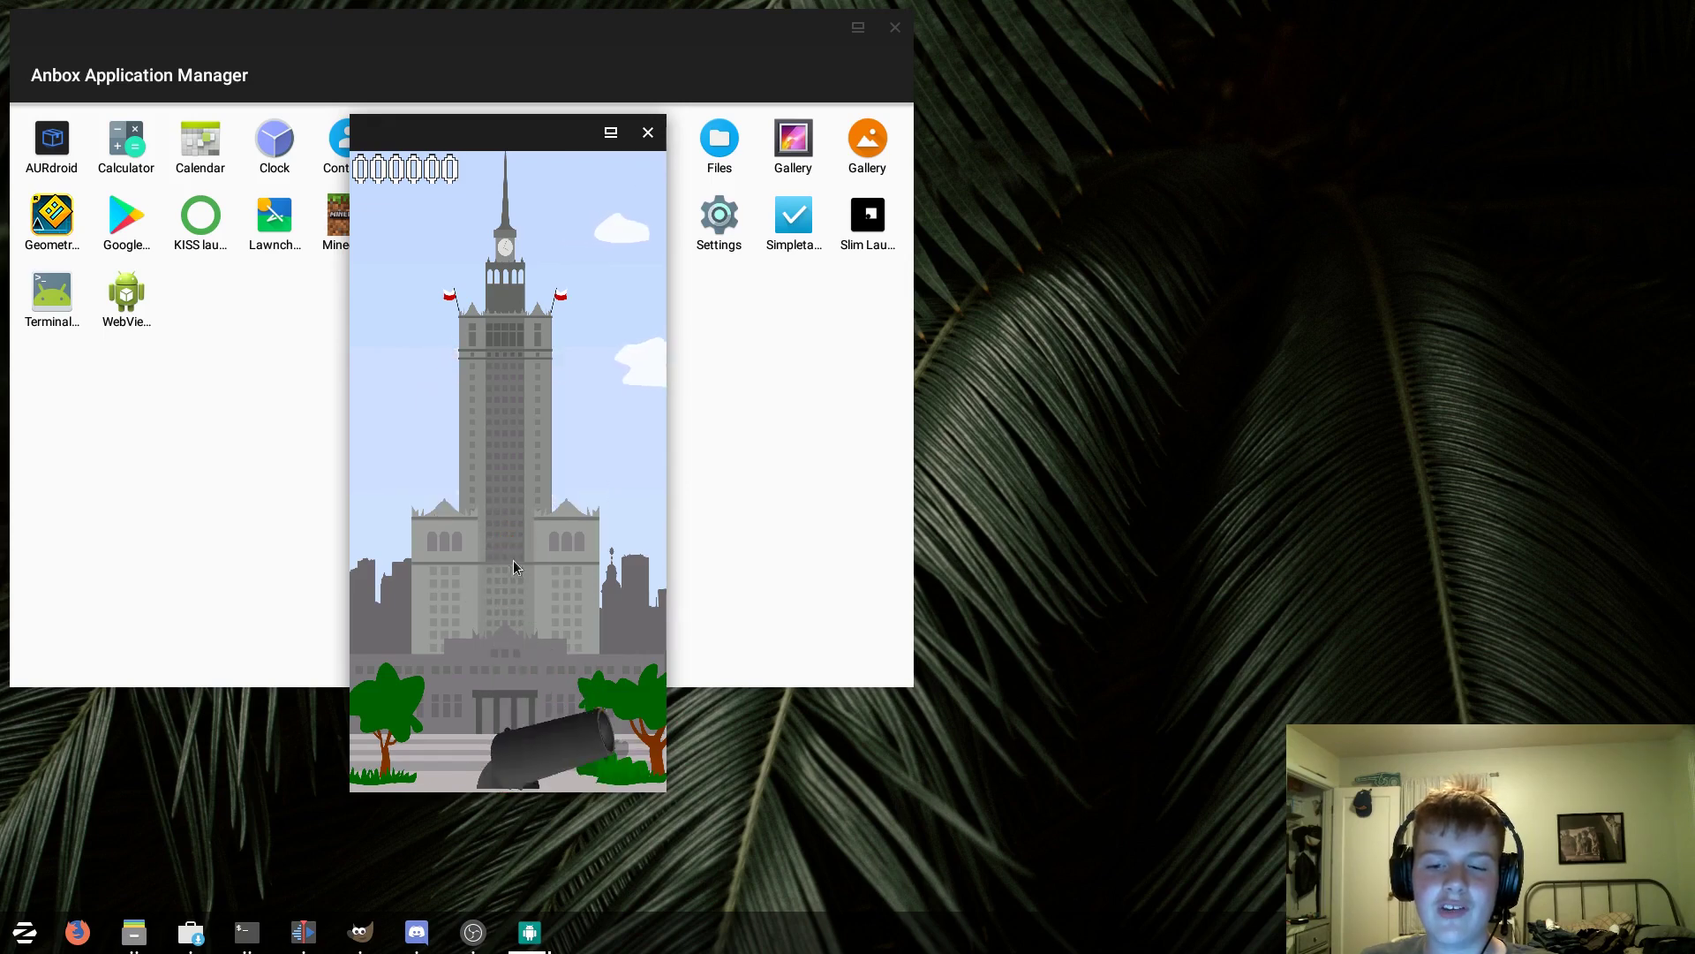
pyautogui.click(512, 560)
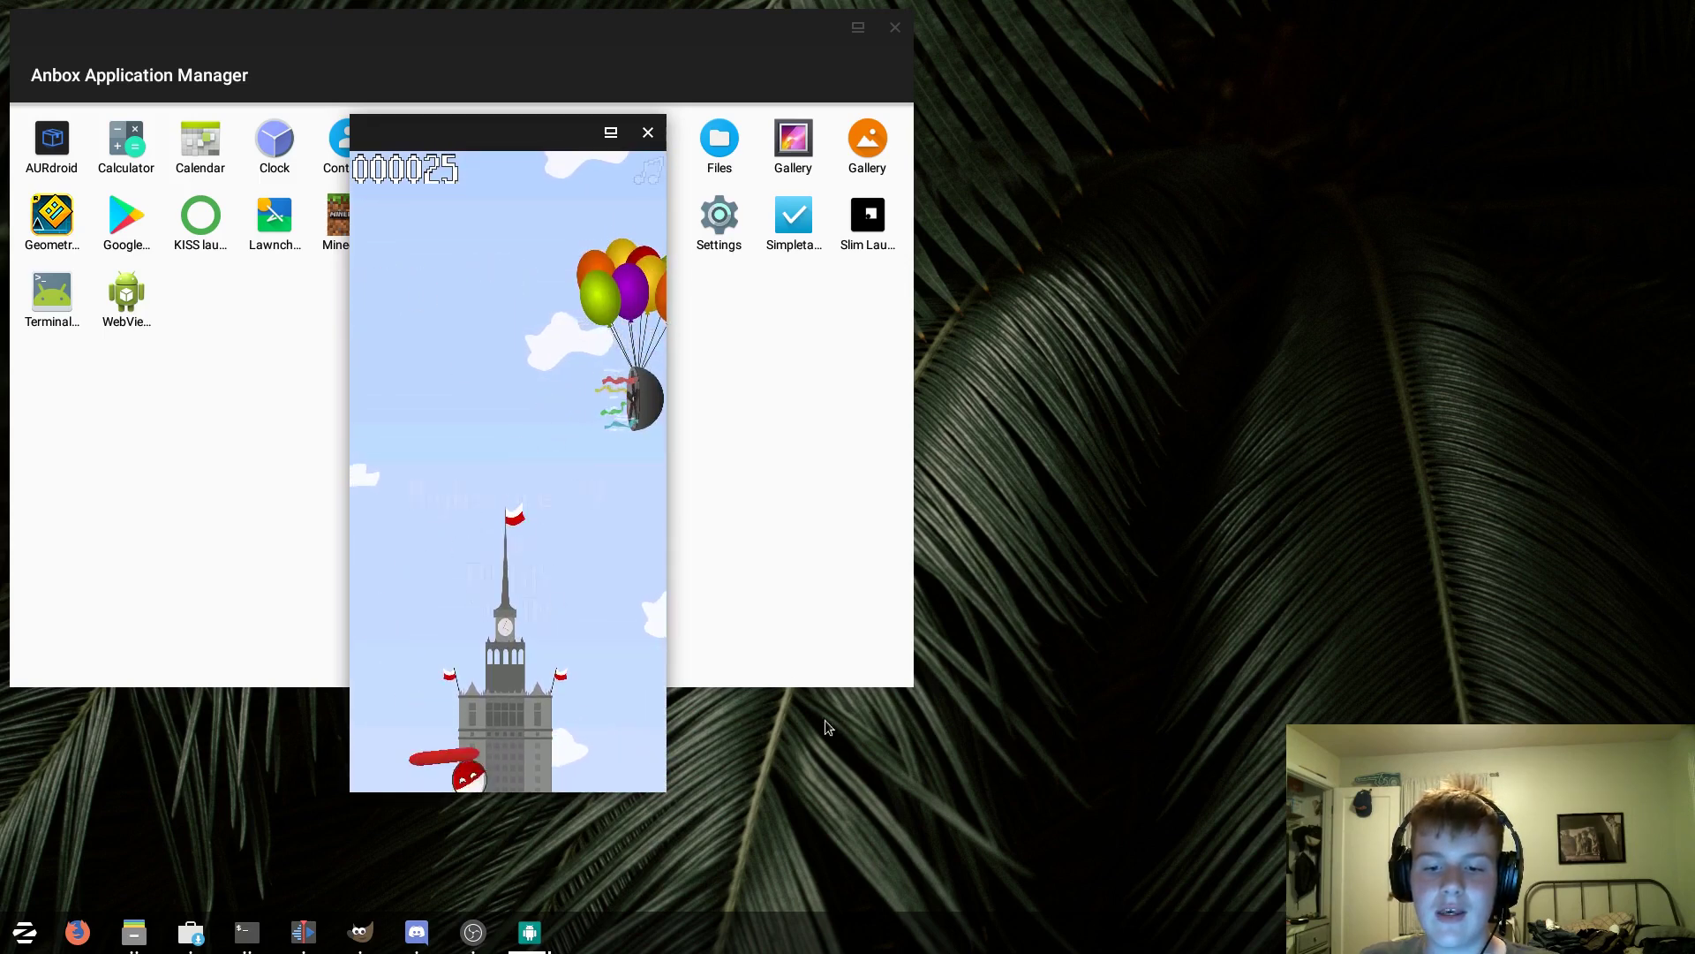
pyautogui.click(534, 600)
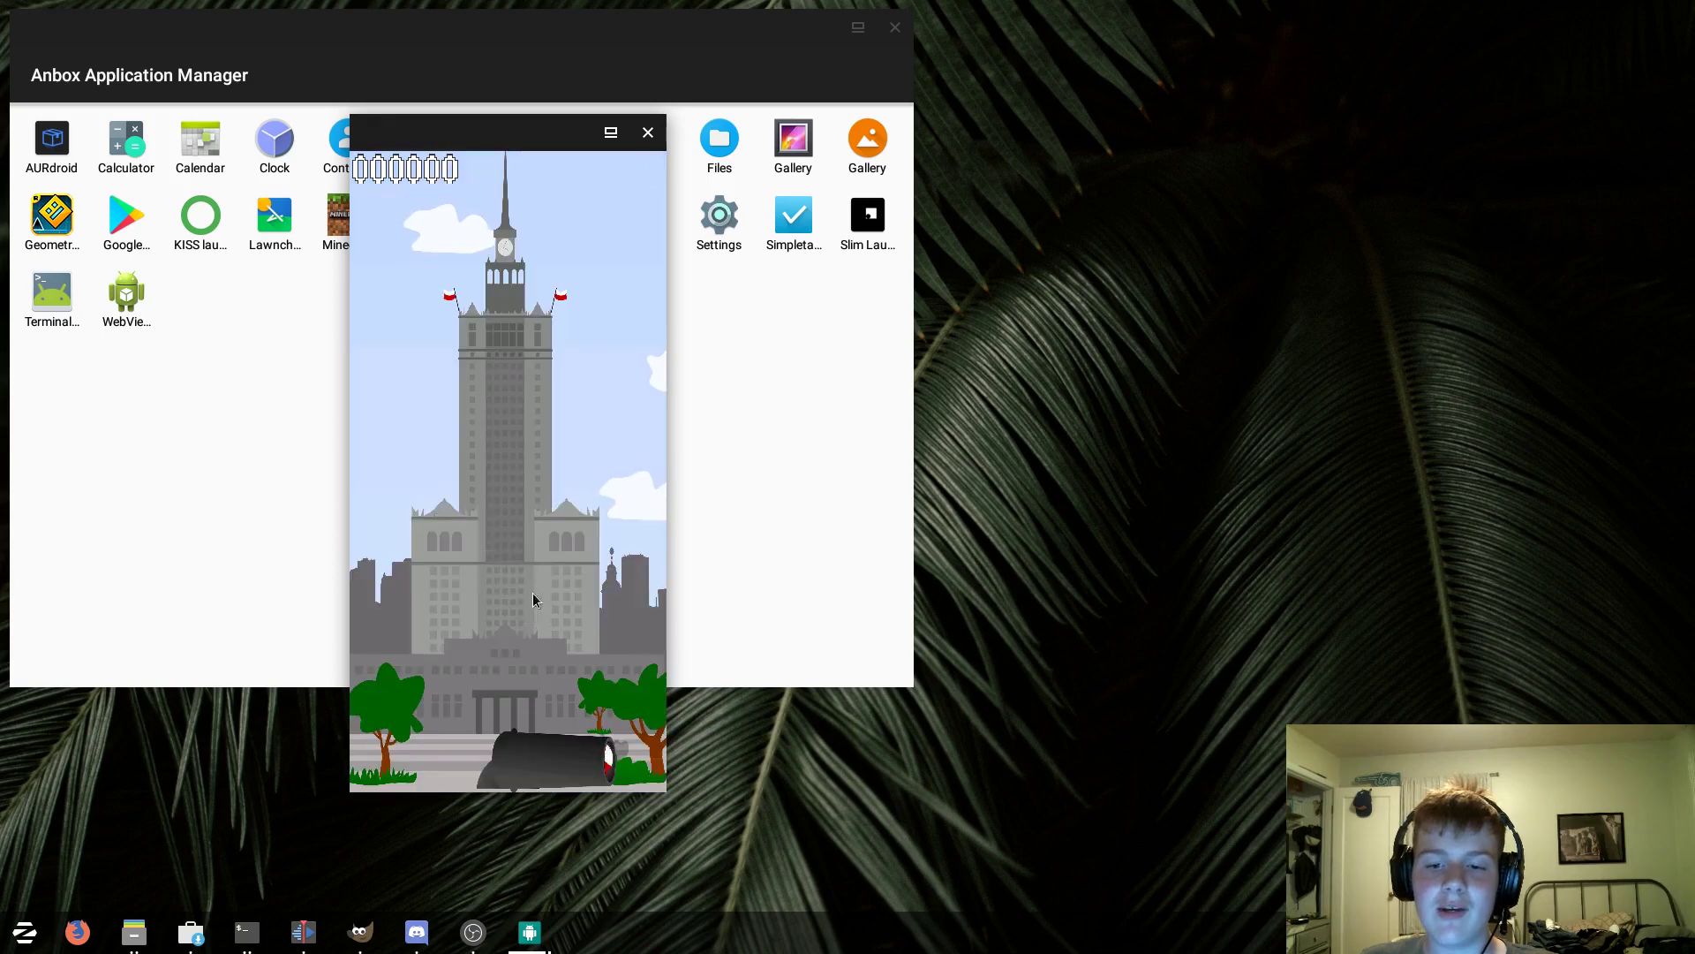
# Step: Launch the ball, draw six bars to keep it bouncing, then close the game
pyautogui.click(600, 381)
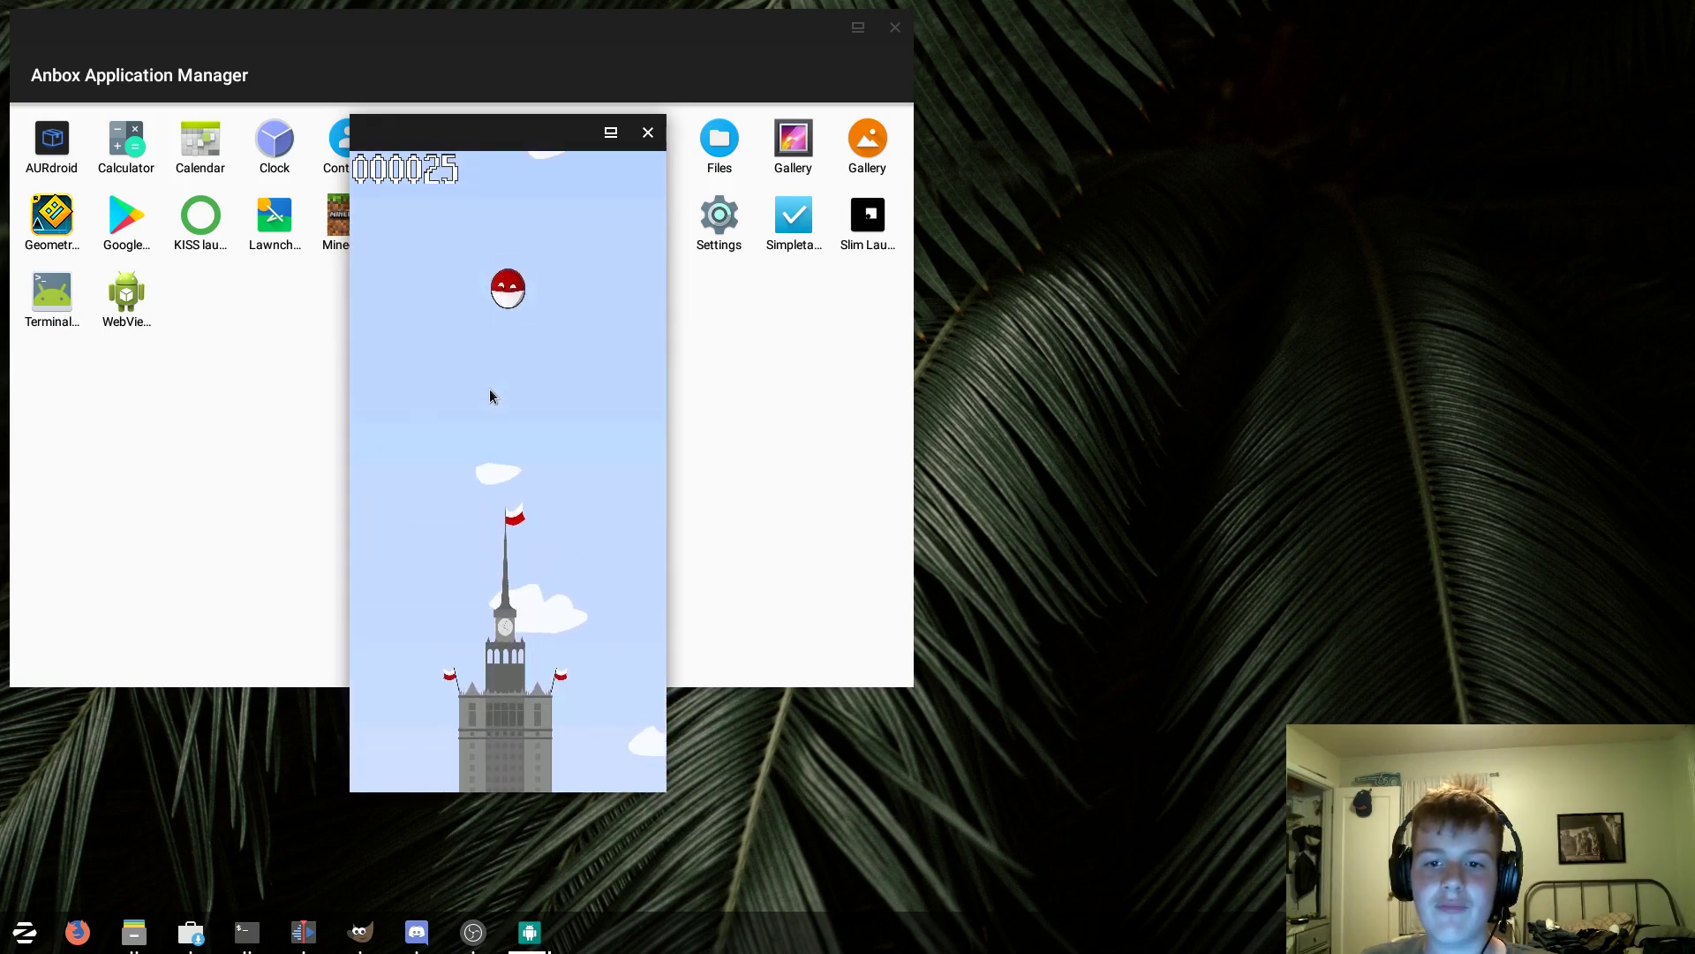
pyautogui.moveTo(479, 390); pyautogui.dragTo(581, 389)
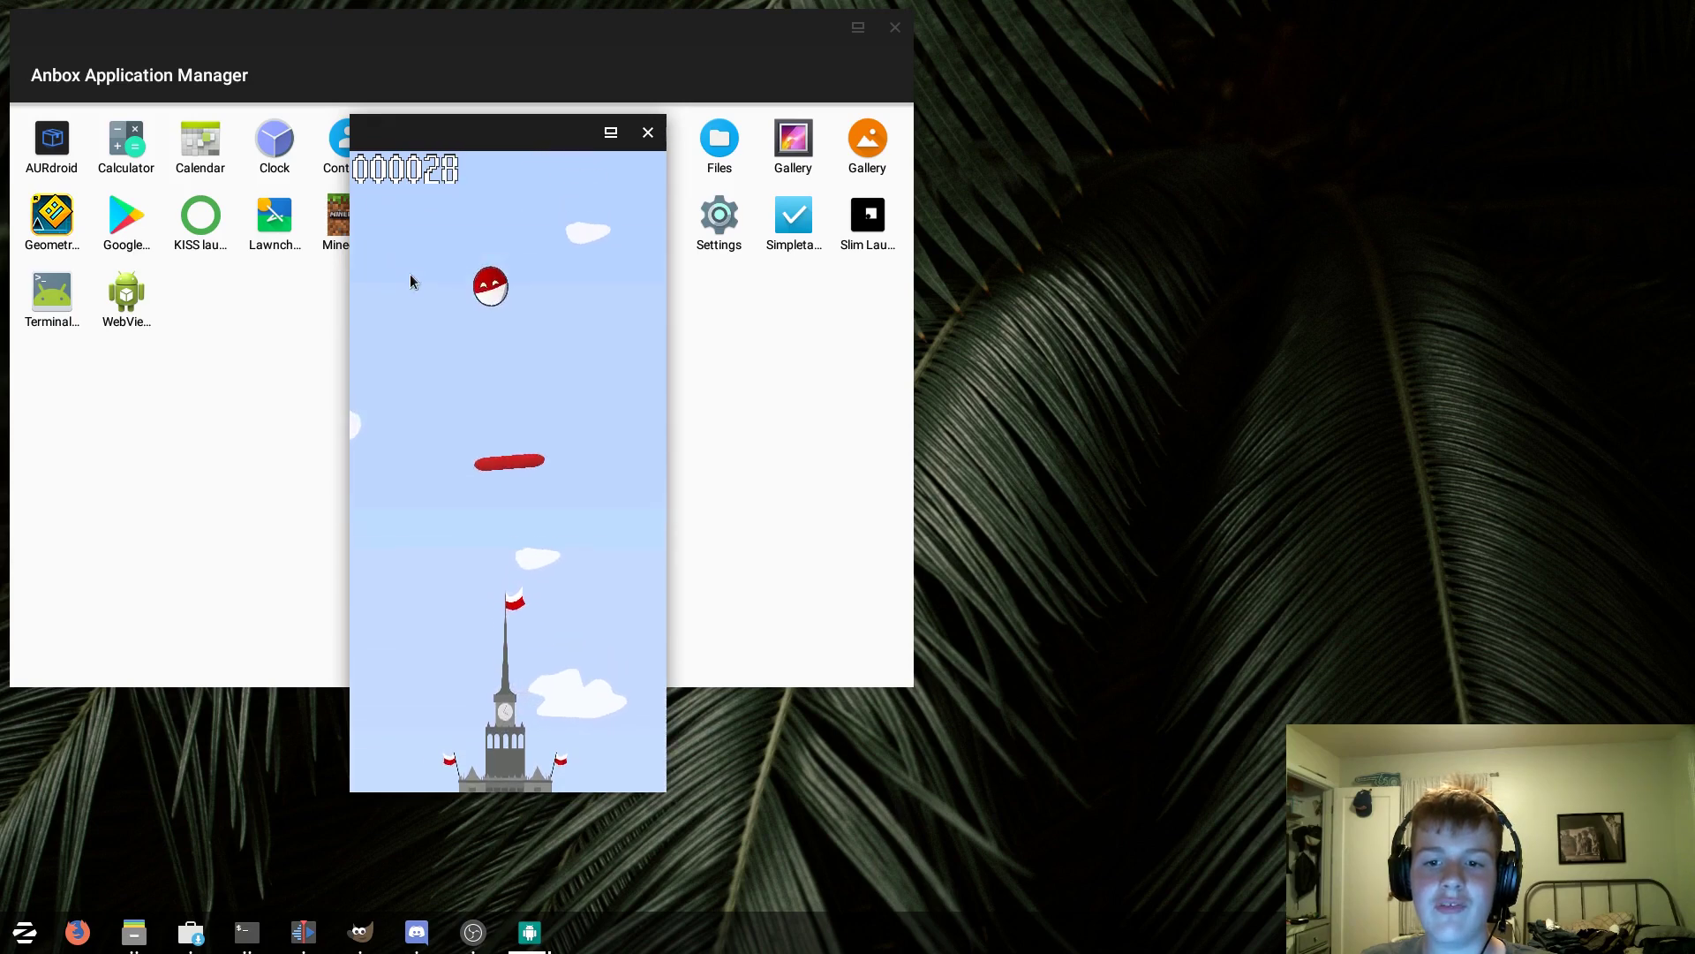
pyautogui.moveTo(410, 281); pyautogui.dragTo(457, 362)
pyautogui.moveTo(541, 404); pyautogui.dragTo(587, 351)
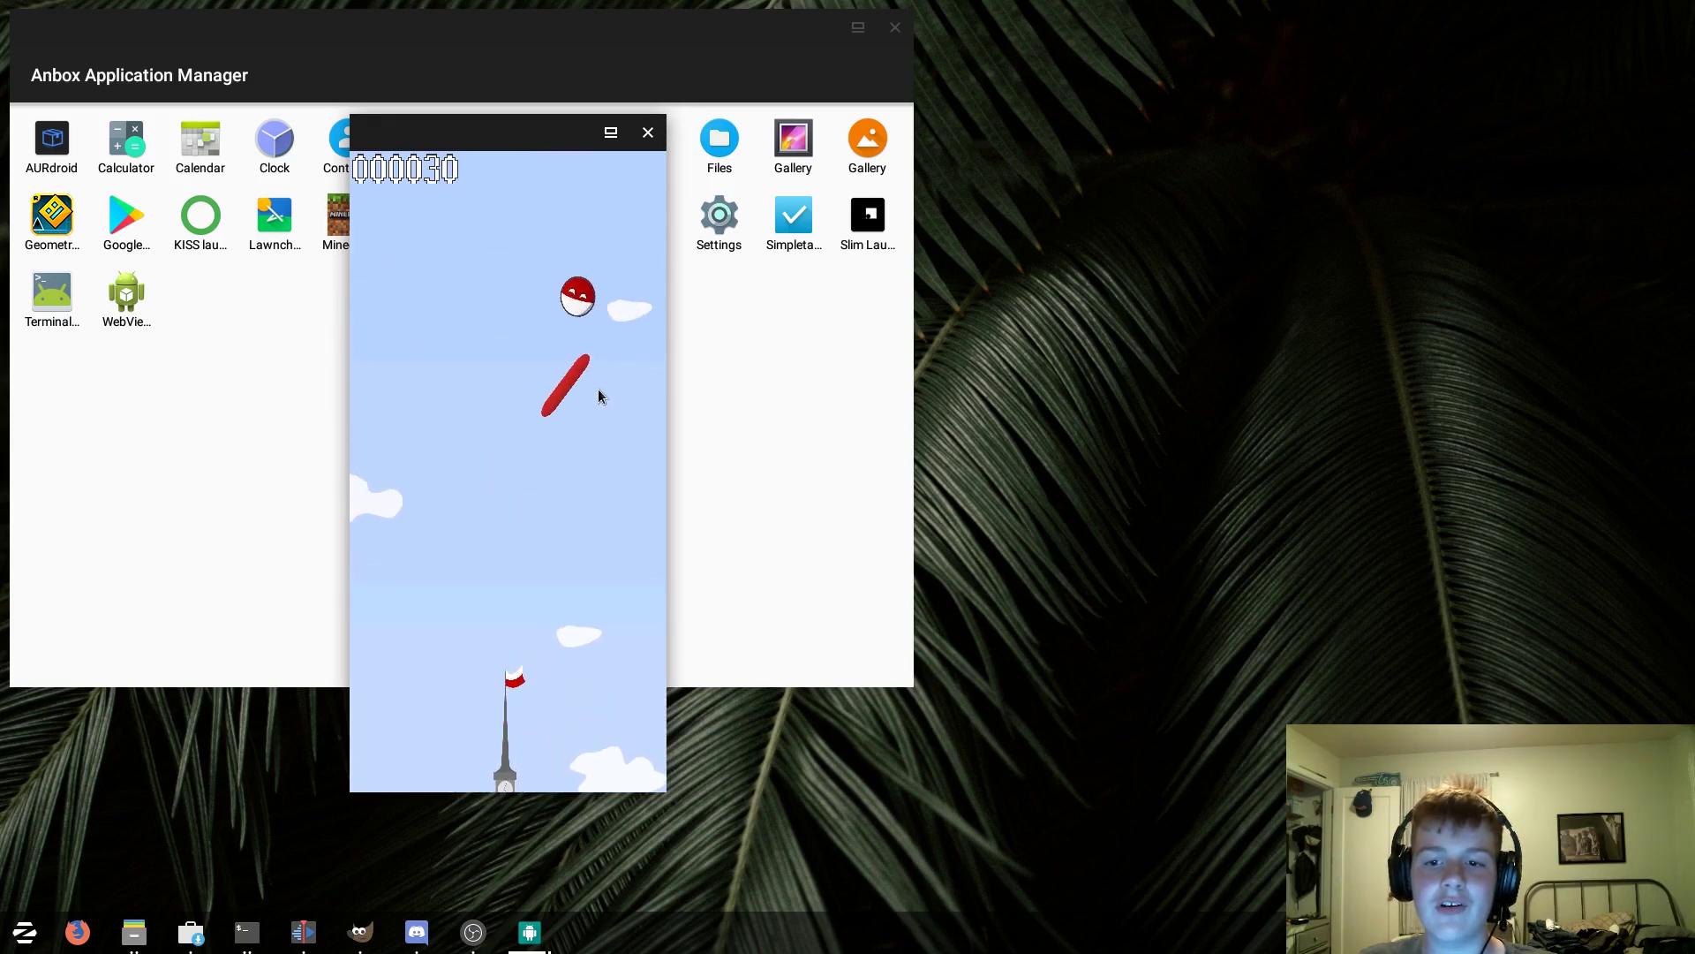
pyautogui.moveTo(541, 499); pyautogui.dragTo(598, 537)
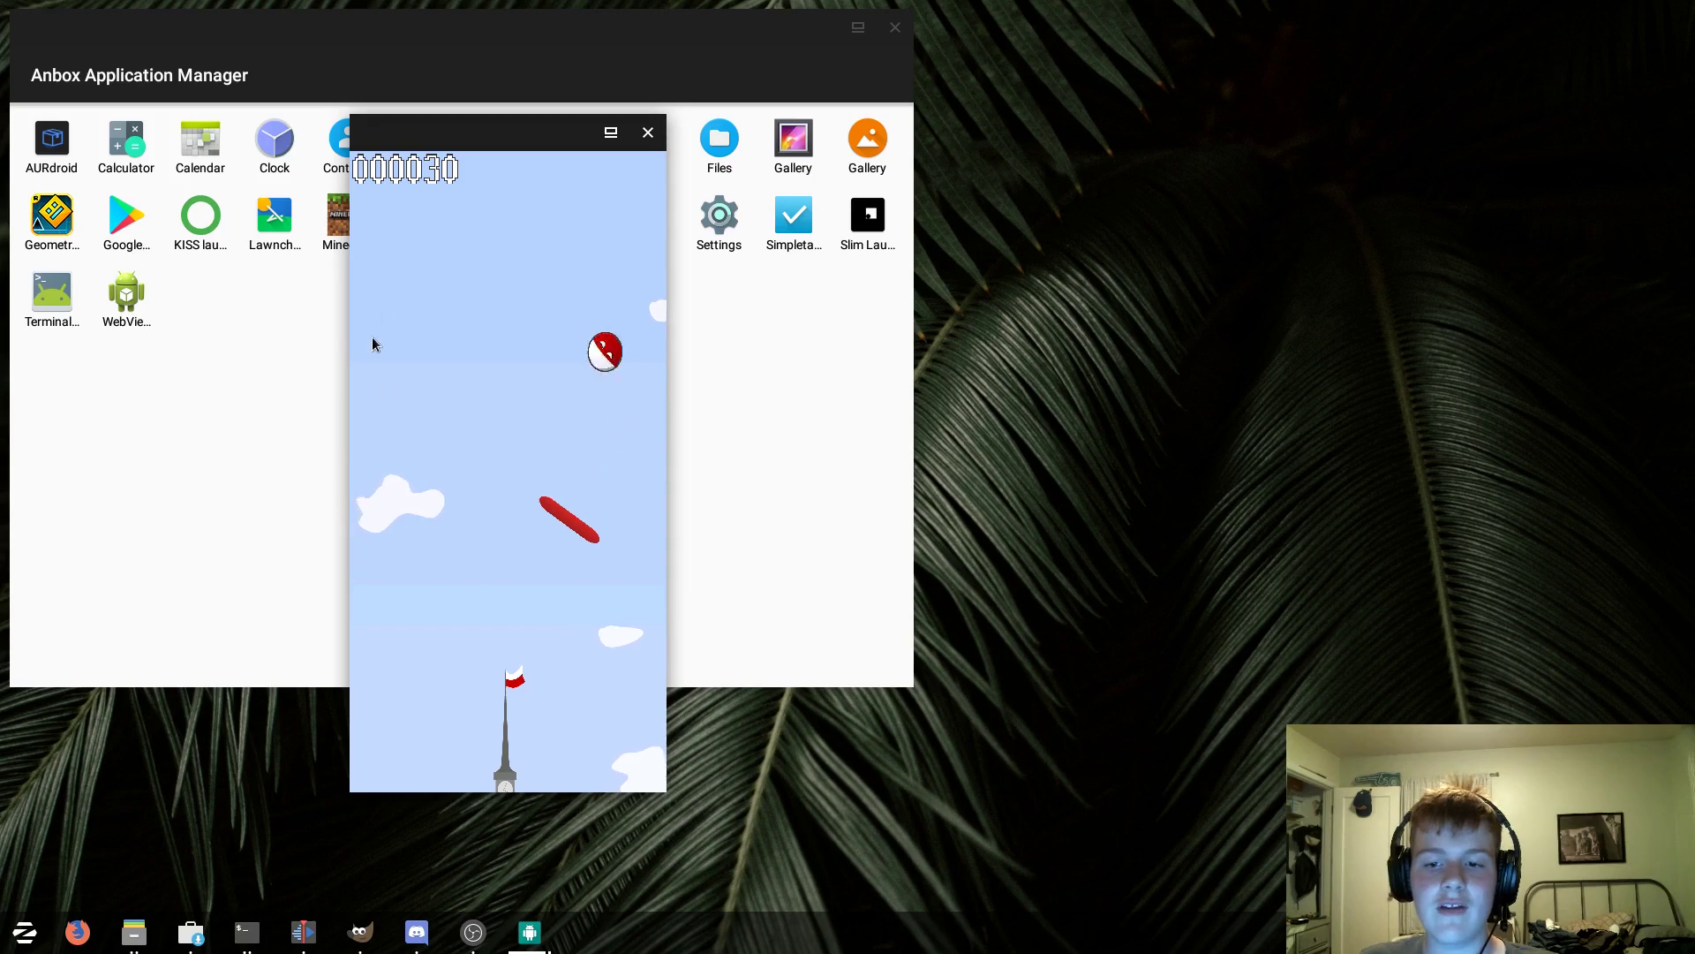
pyautogui.moveTo(399, 298); pyautogui.dragTo(471, 332)
pyautogui.moveTo(433, 546); pyautogui.dragTo(483, 544)
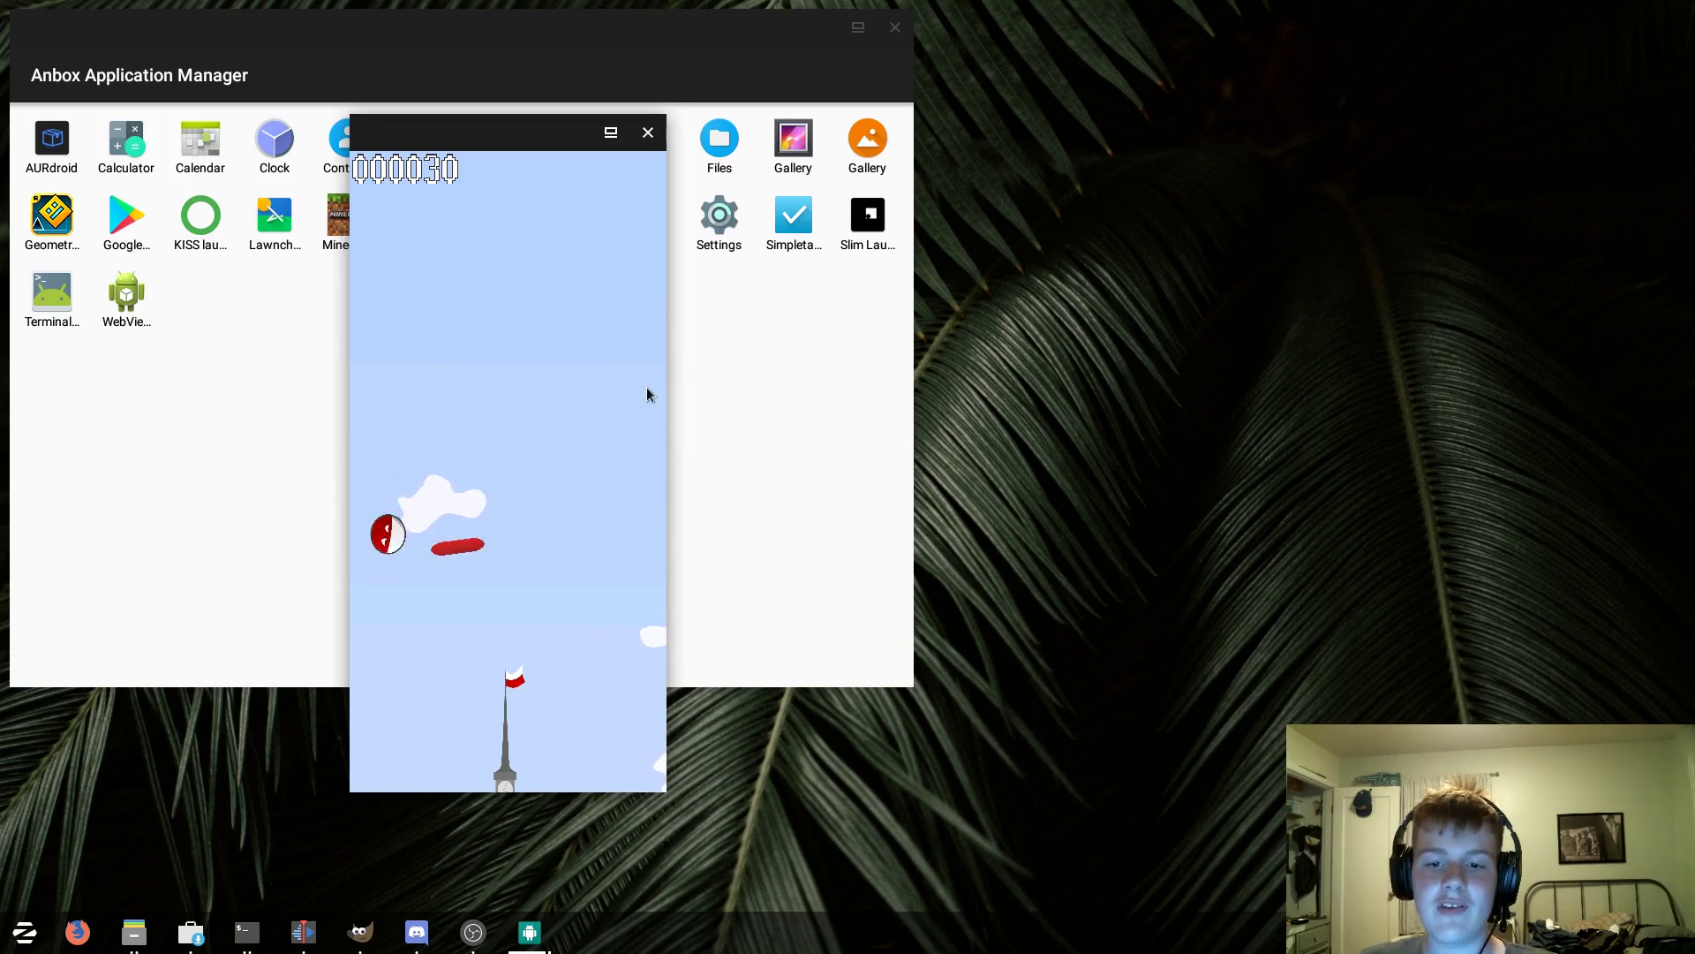
pyautogui.click(649, 133)
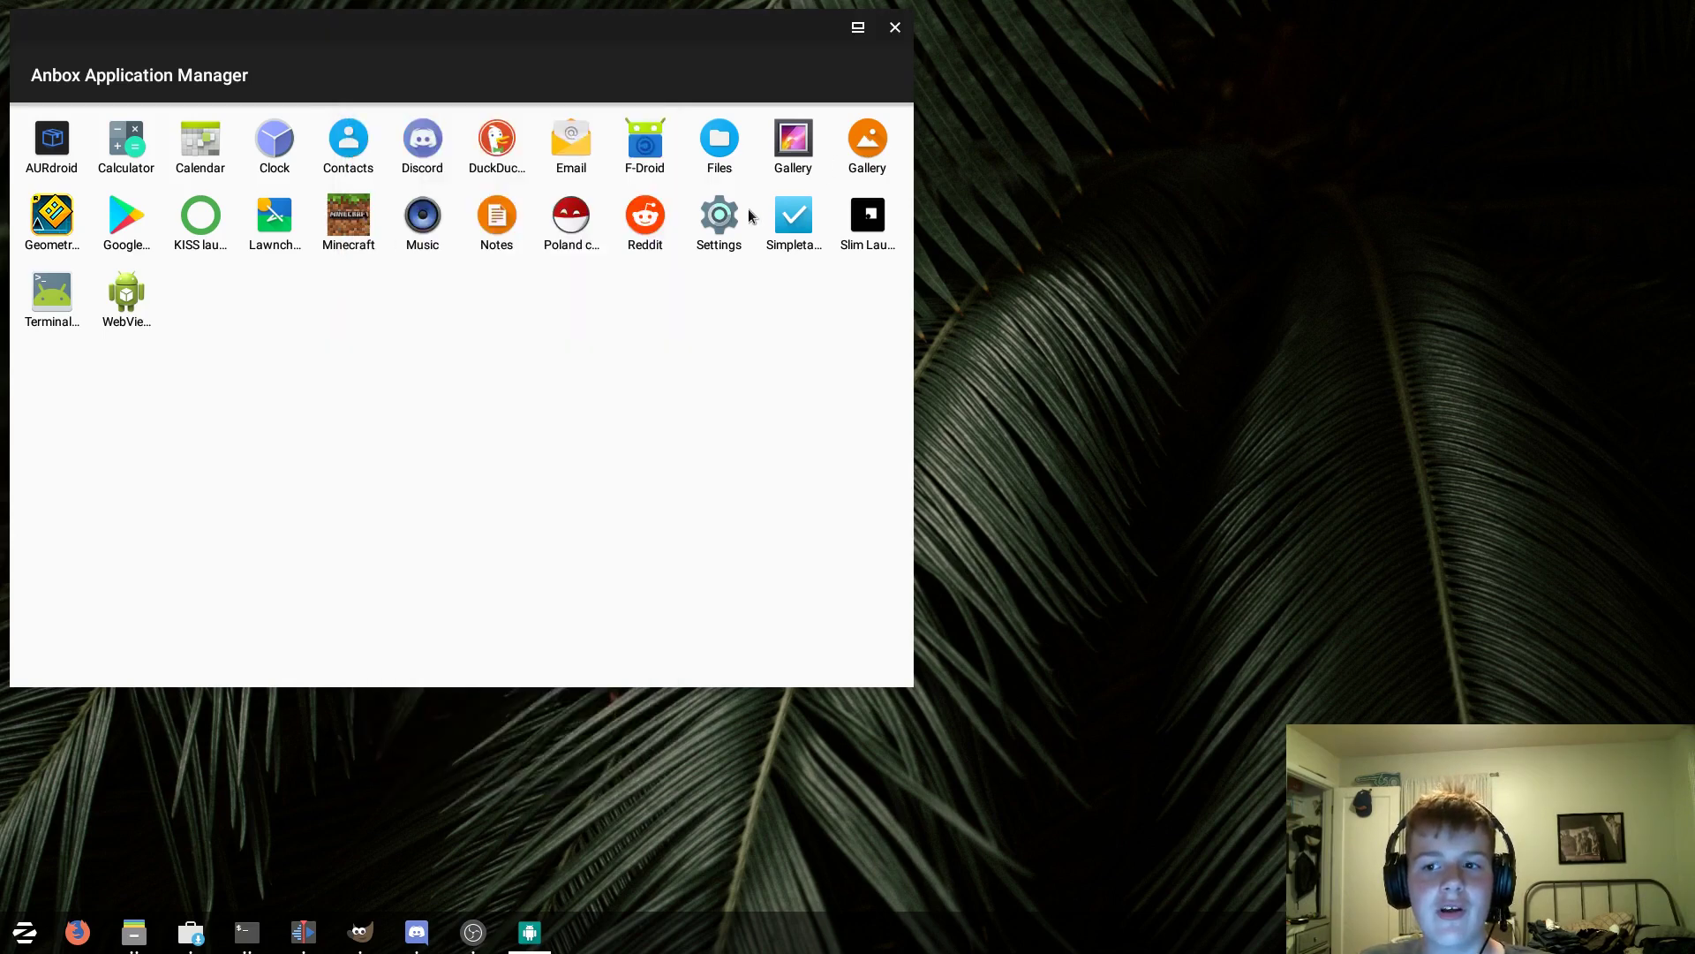
pyautogui.click(868, 141)
pyautogui.moveTo(707, 250); pyautogui.dragTo(466, 98)
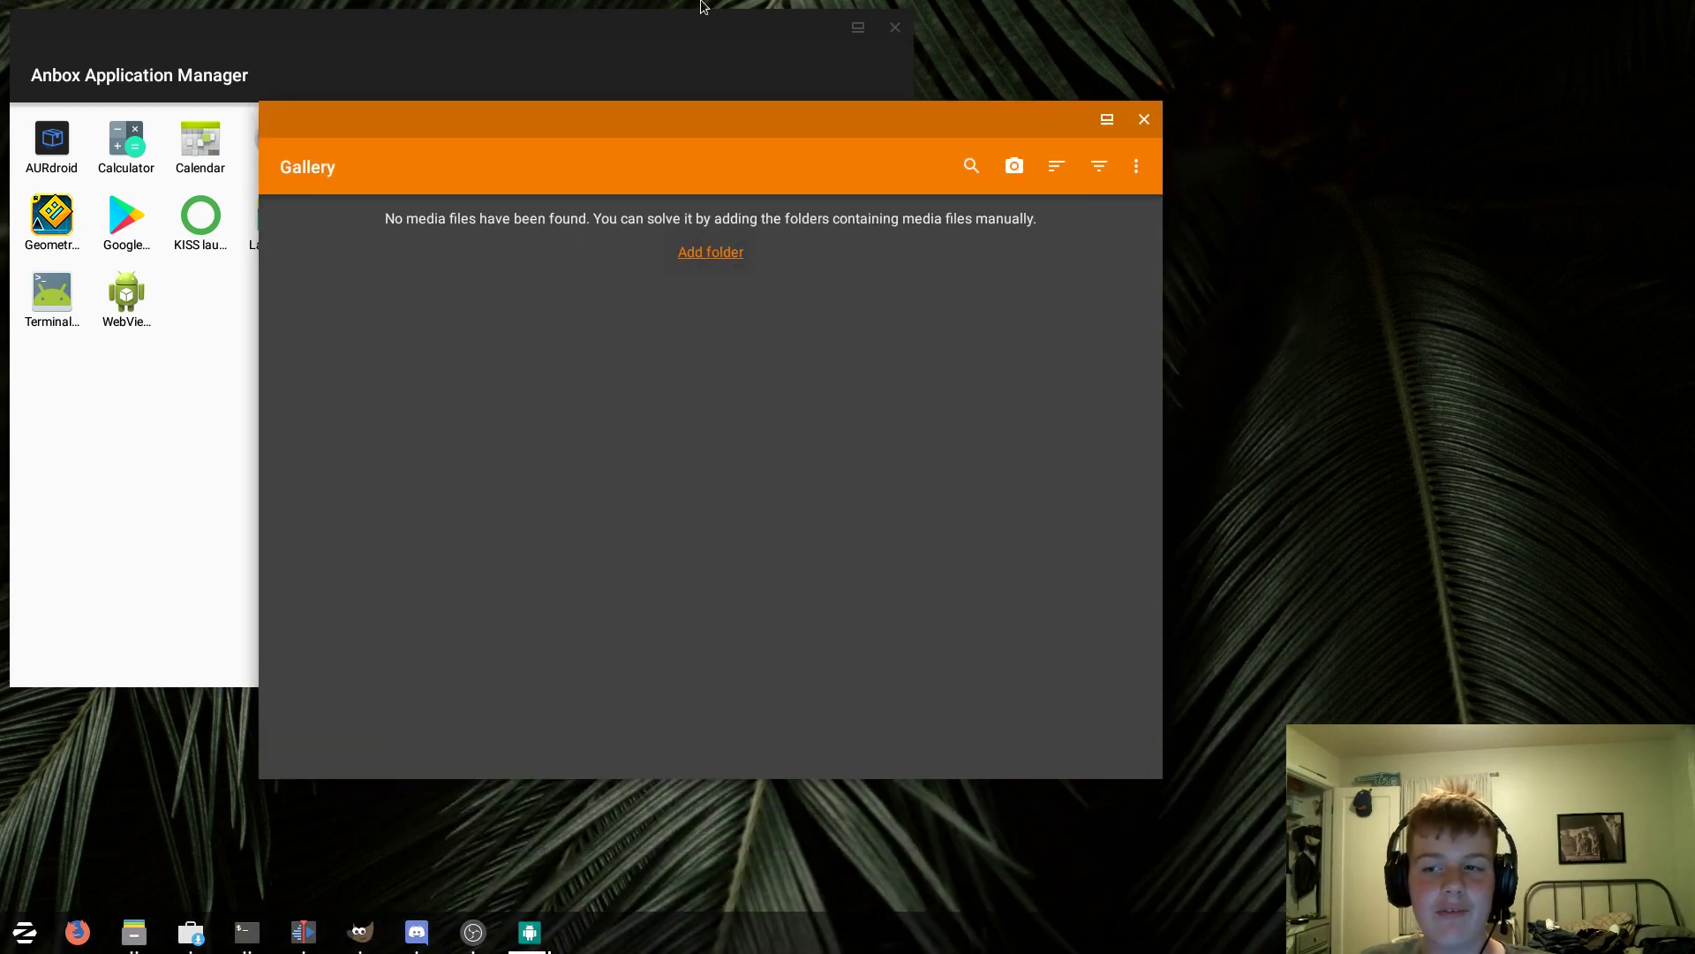
pyautogui.click(1136, 167)
pyautogui.click(986, 468)
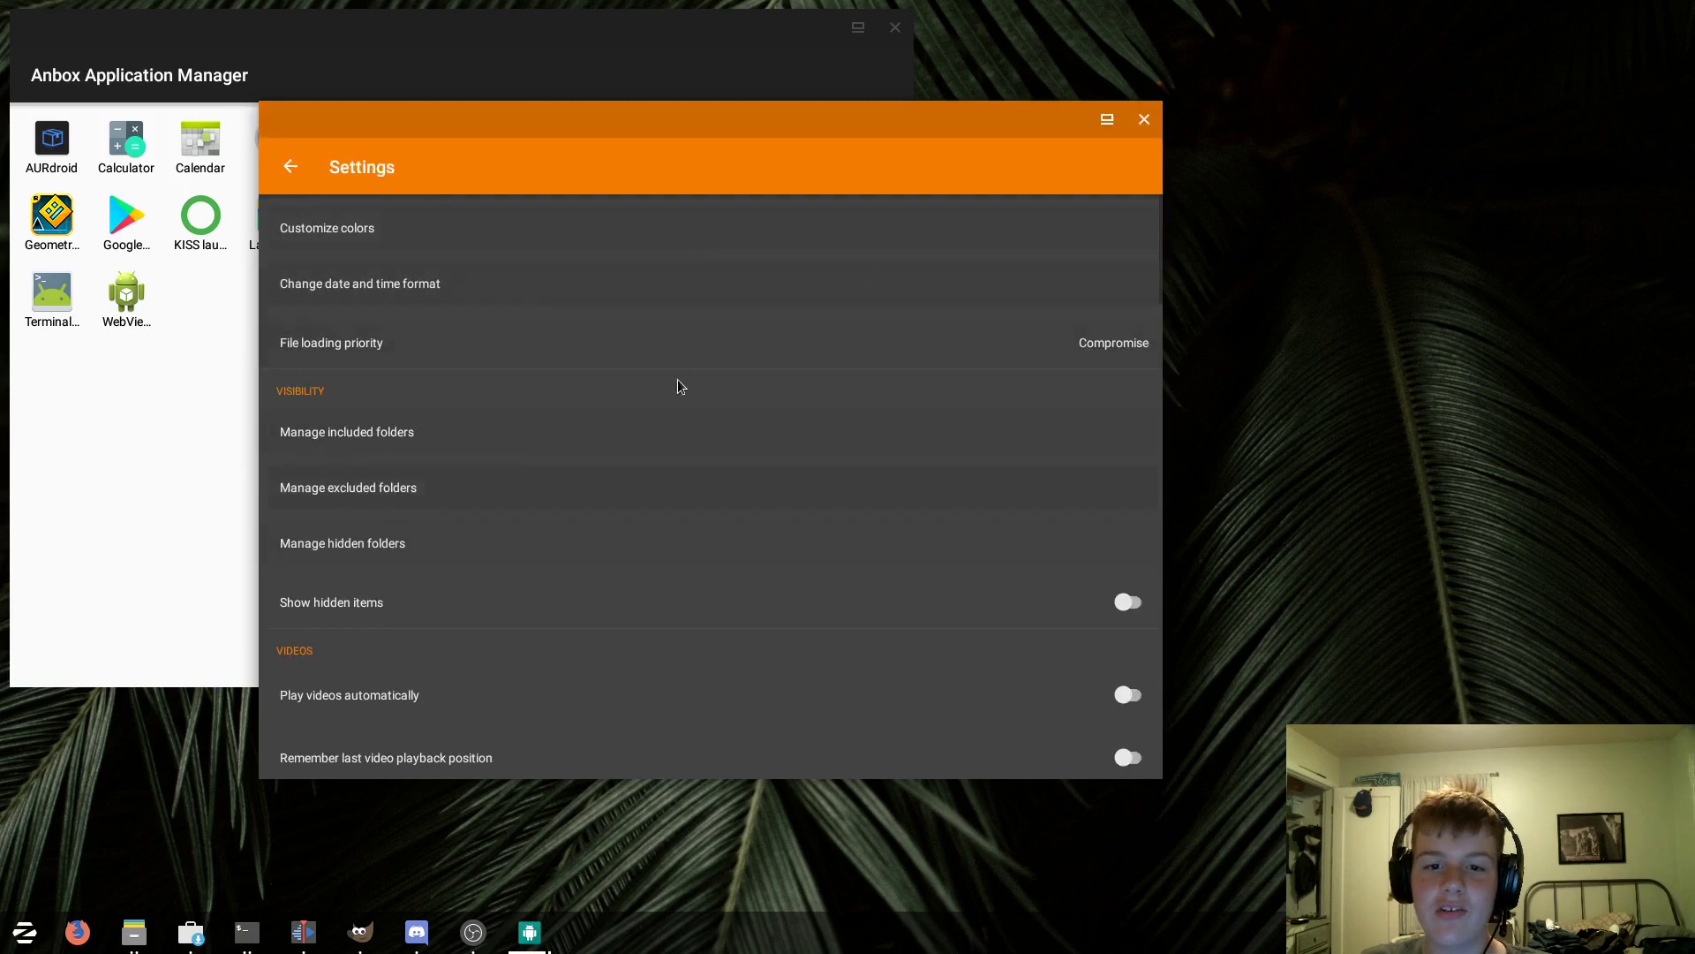
pyautogui.click(1144, 120)
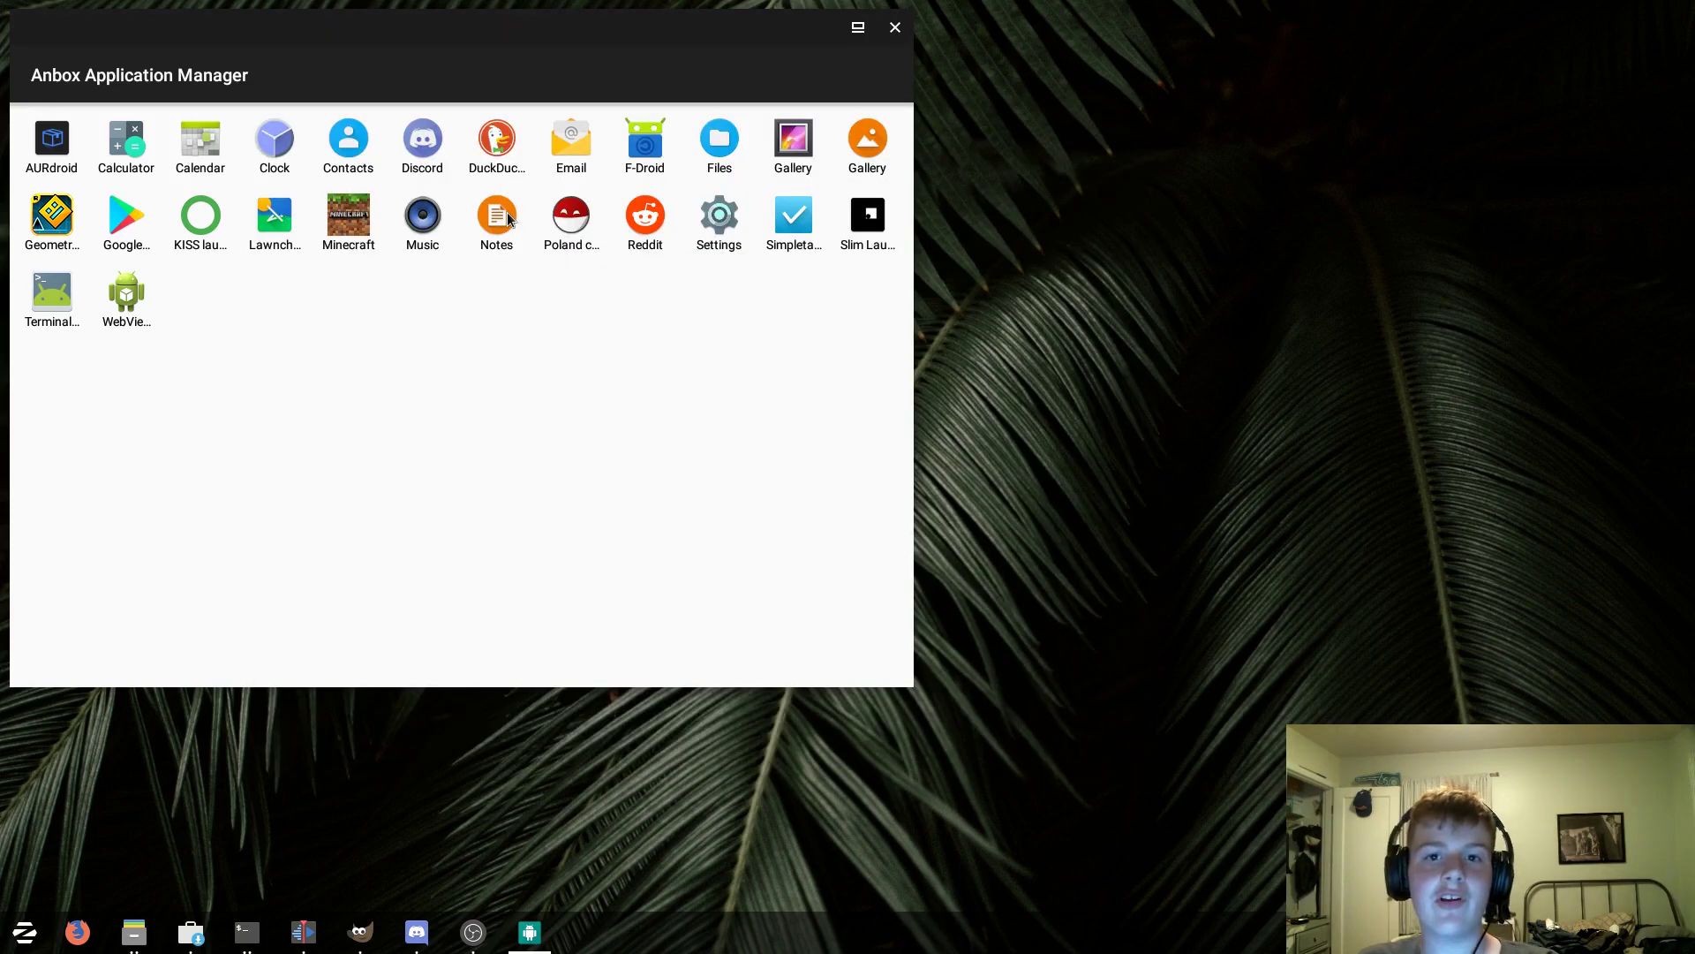
# Step: Append 'fgierjfiejfiejfij heloo' to the end of the Notes test note
pyautogui.click(503, 216)
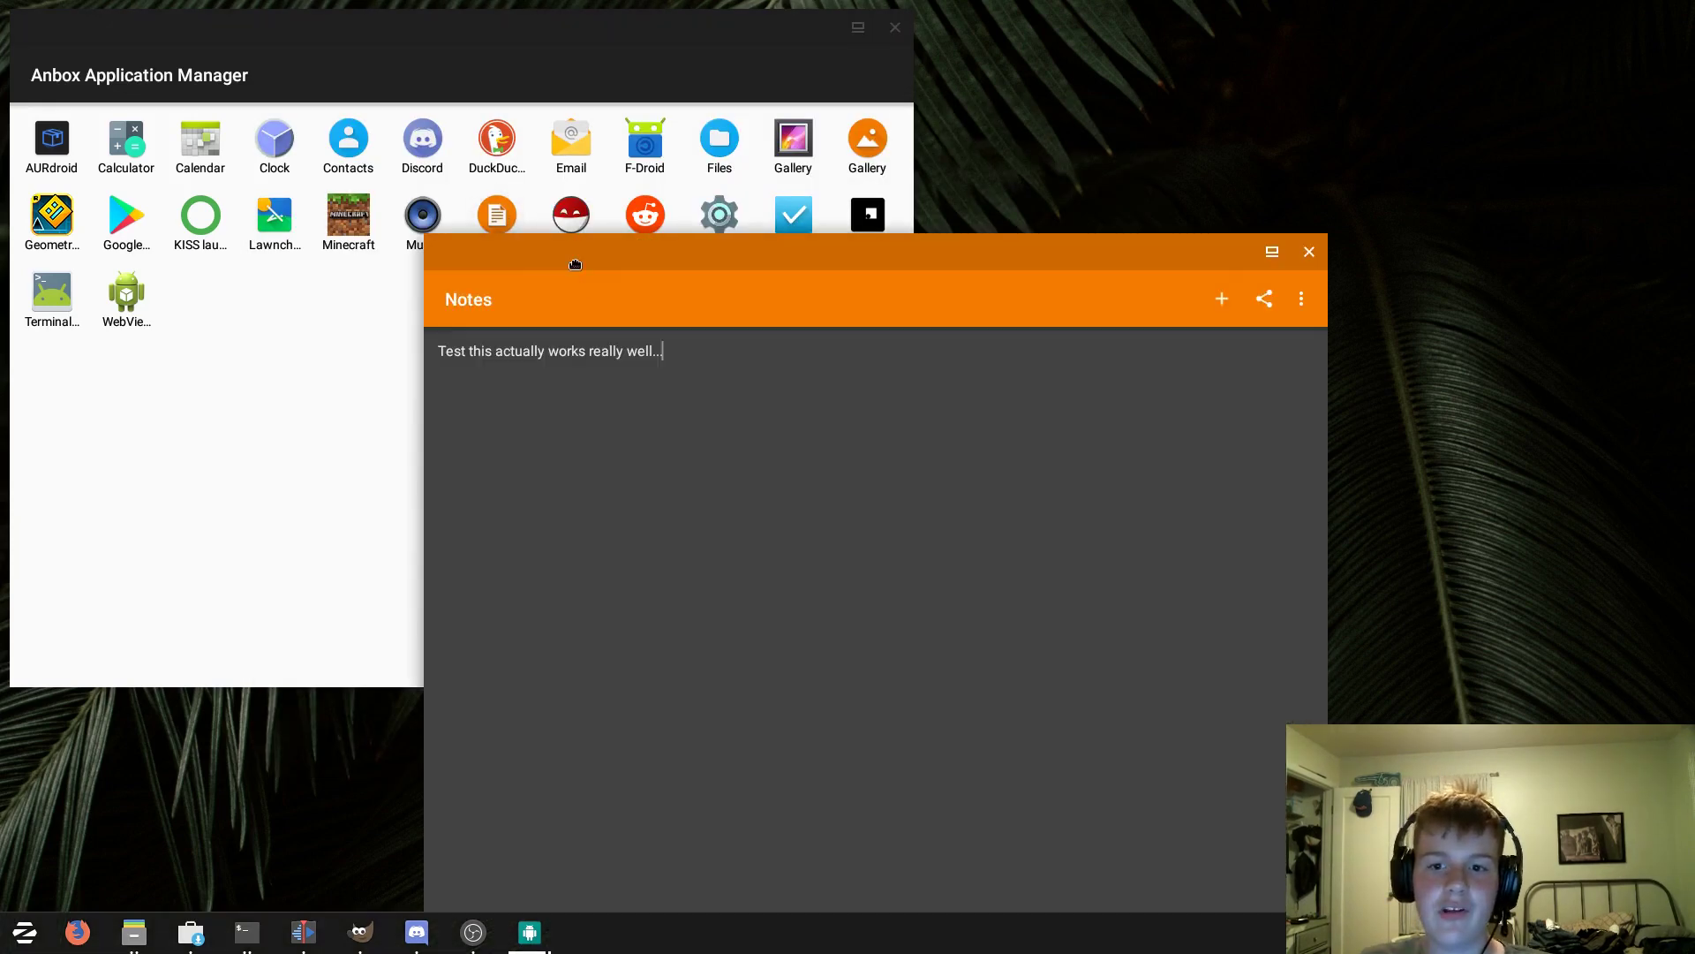
pyautogui.moveTo(569, 260); pyautogui.dragTo(454, 183)
pyautogui.hotkey('ctrl', 'a')
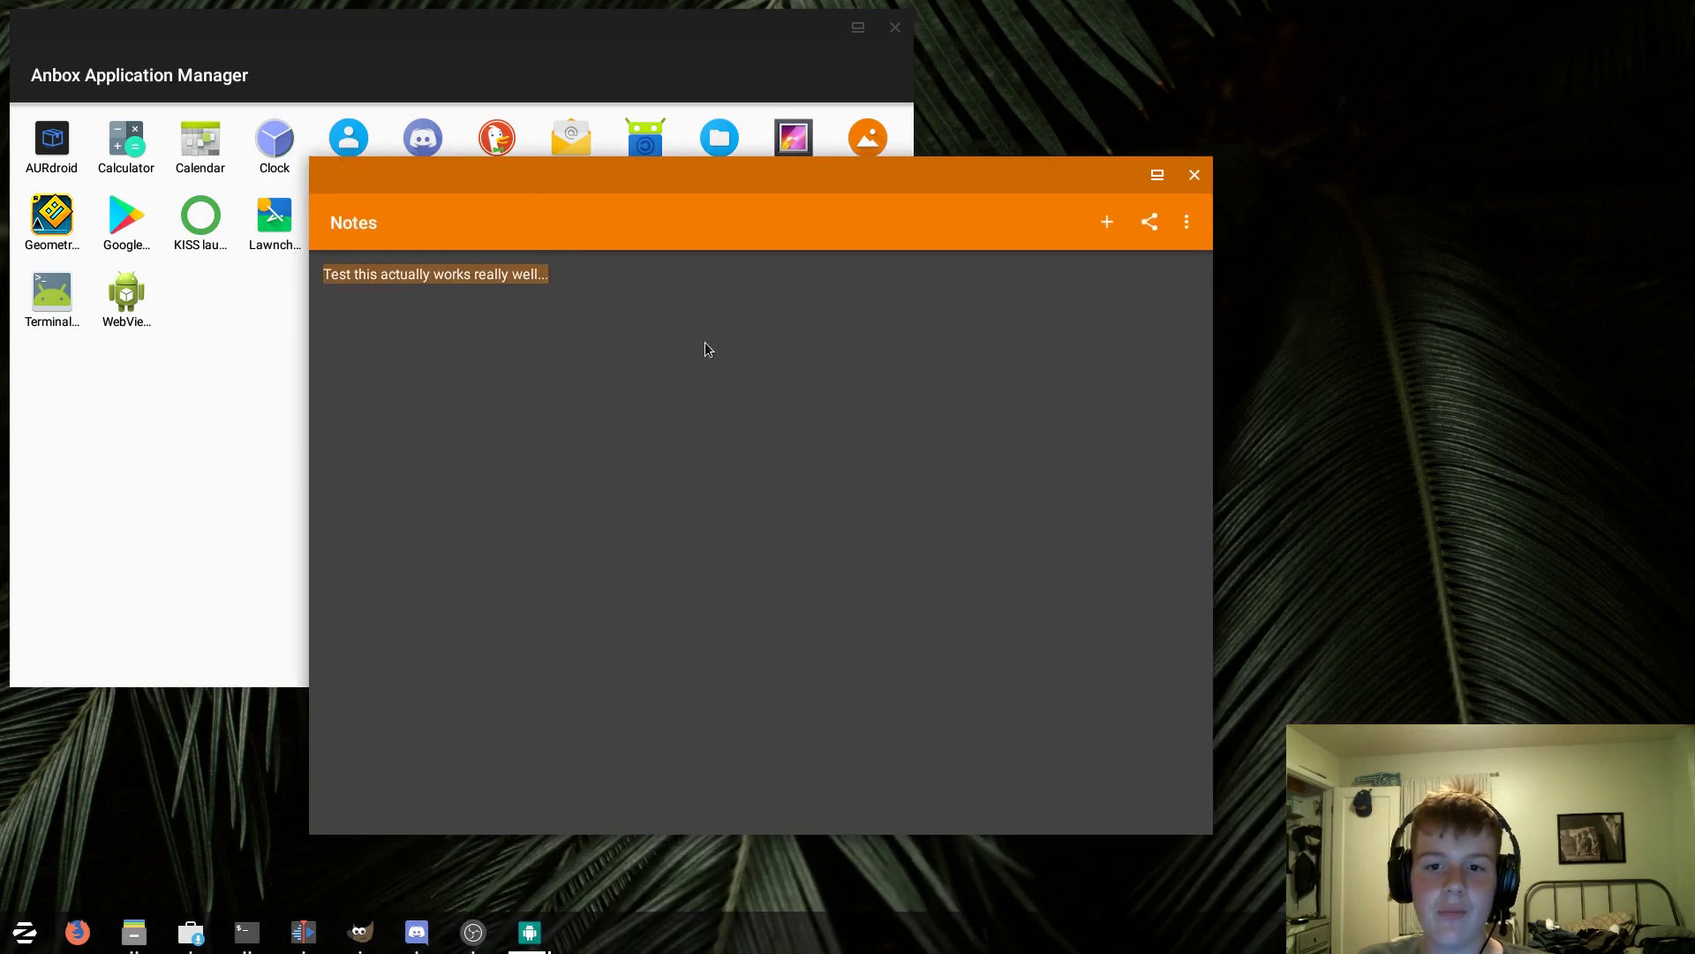
pyautogui.press('Right')
pyautogui.write('fgierjfiejfiejfij')
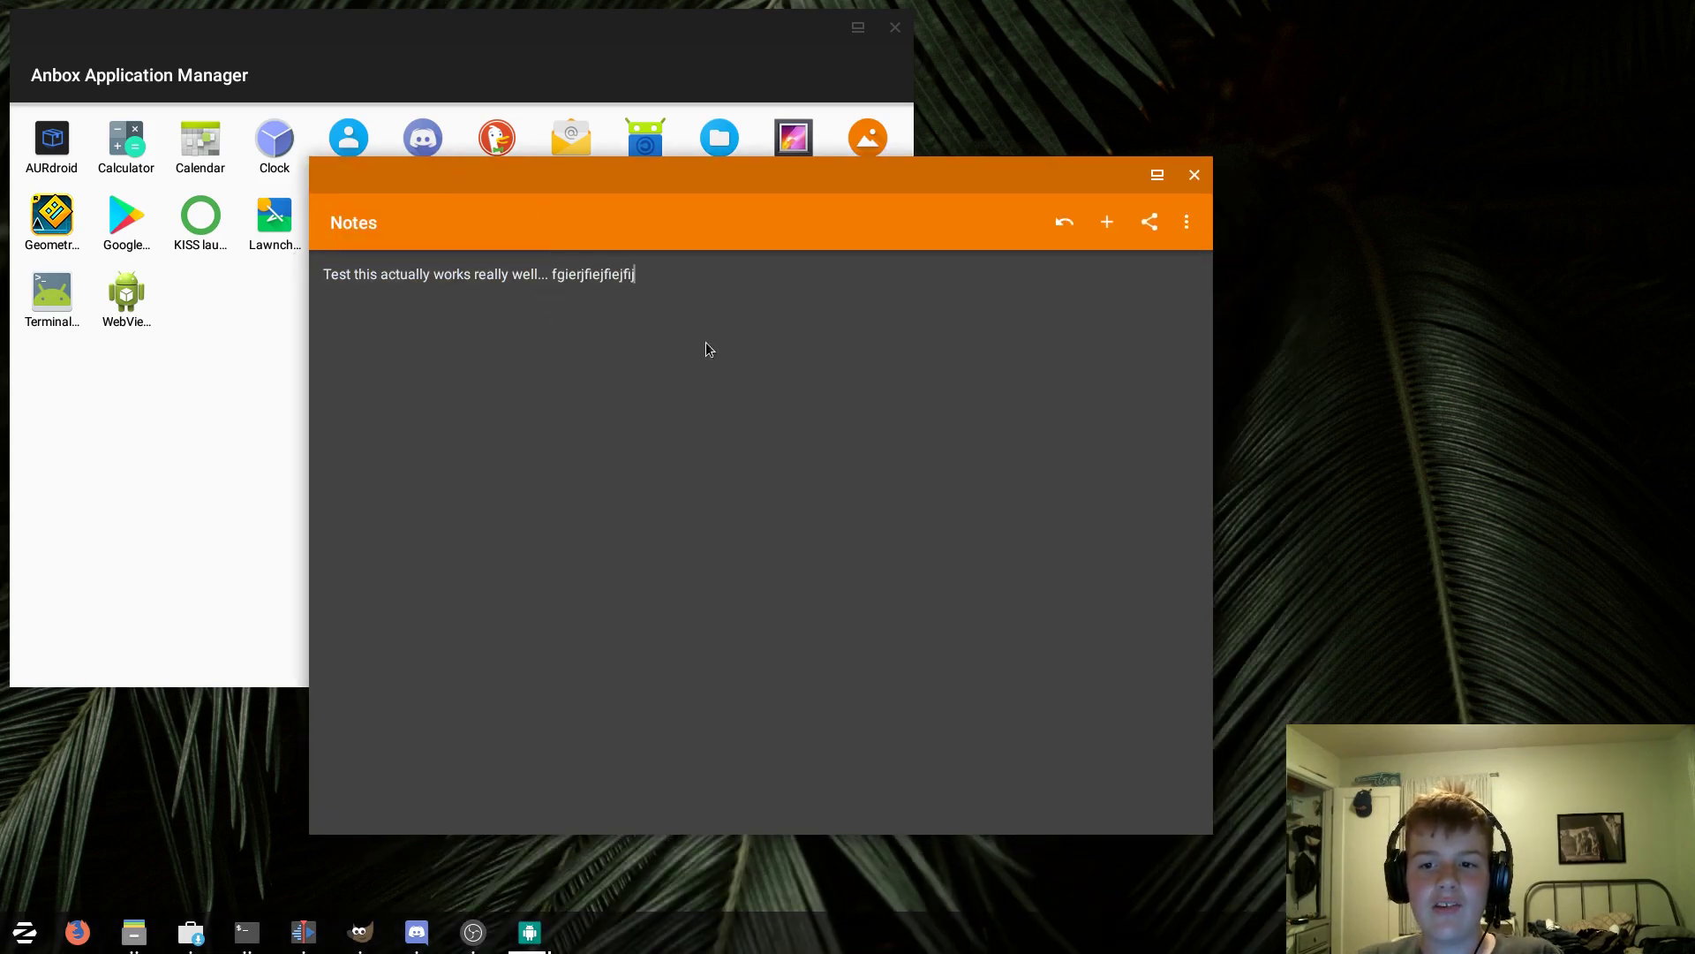
pyautogui.write(' heloo')
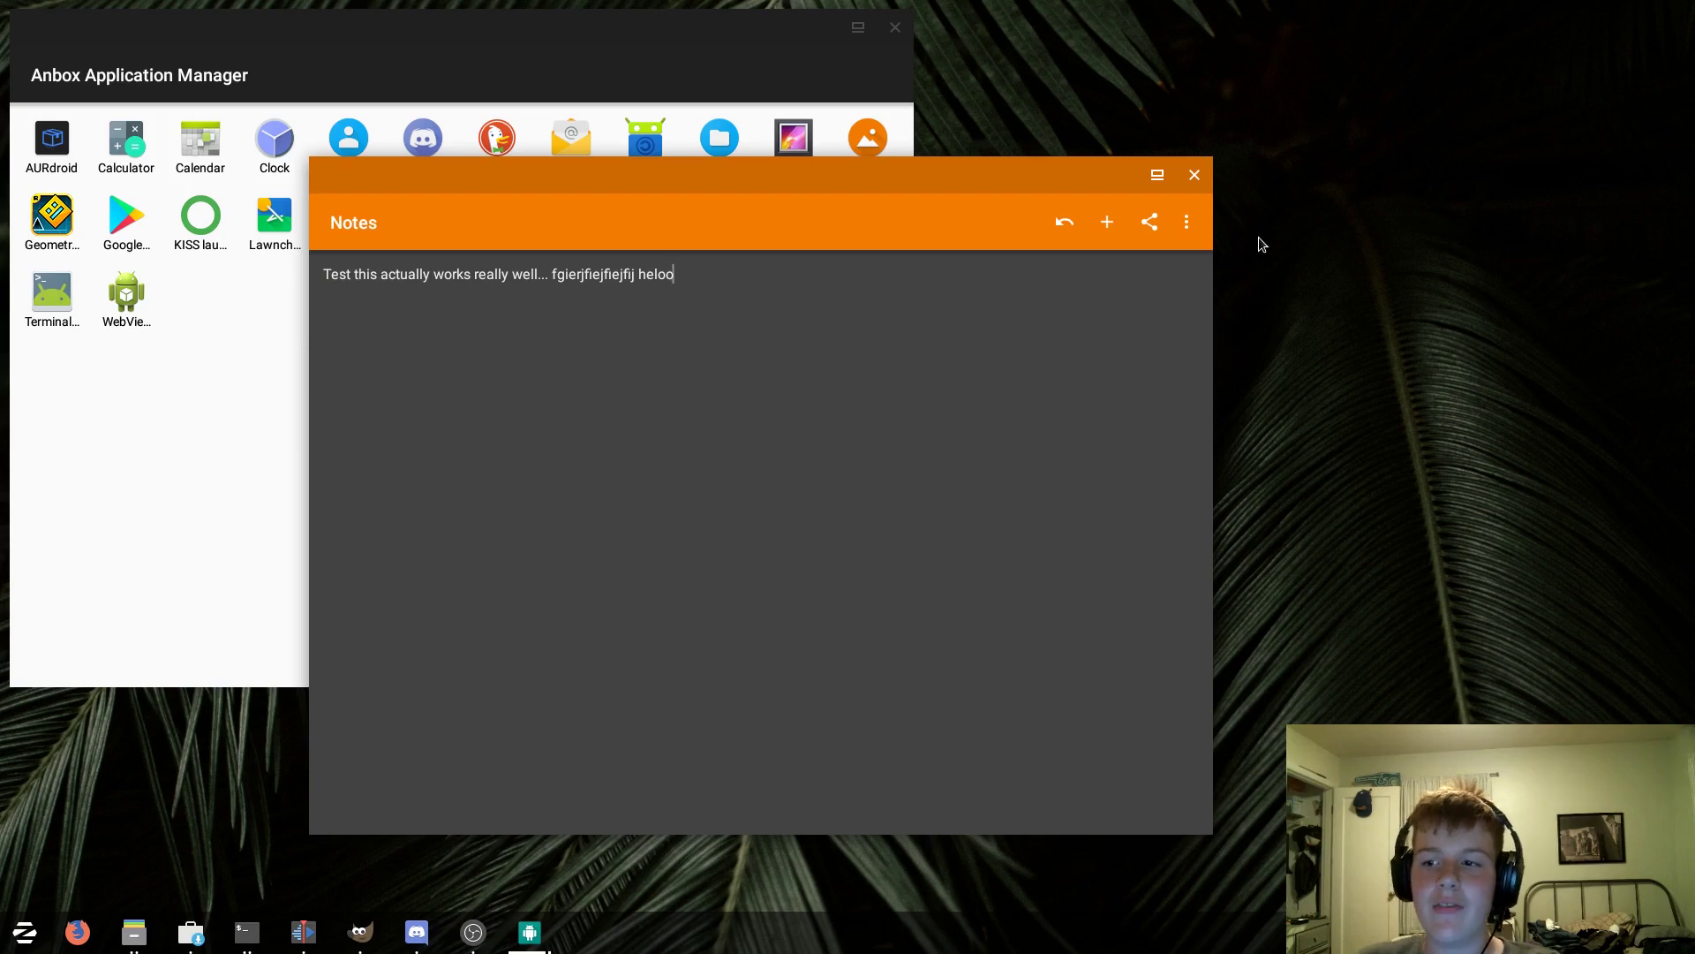
# Step: Close Notes and run ls in Terminal Emulator to list the root directory
pyautogui.click(1195, 175)
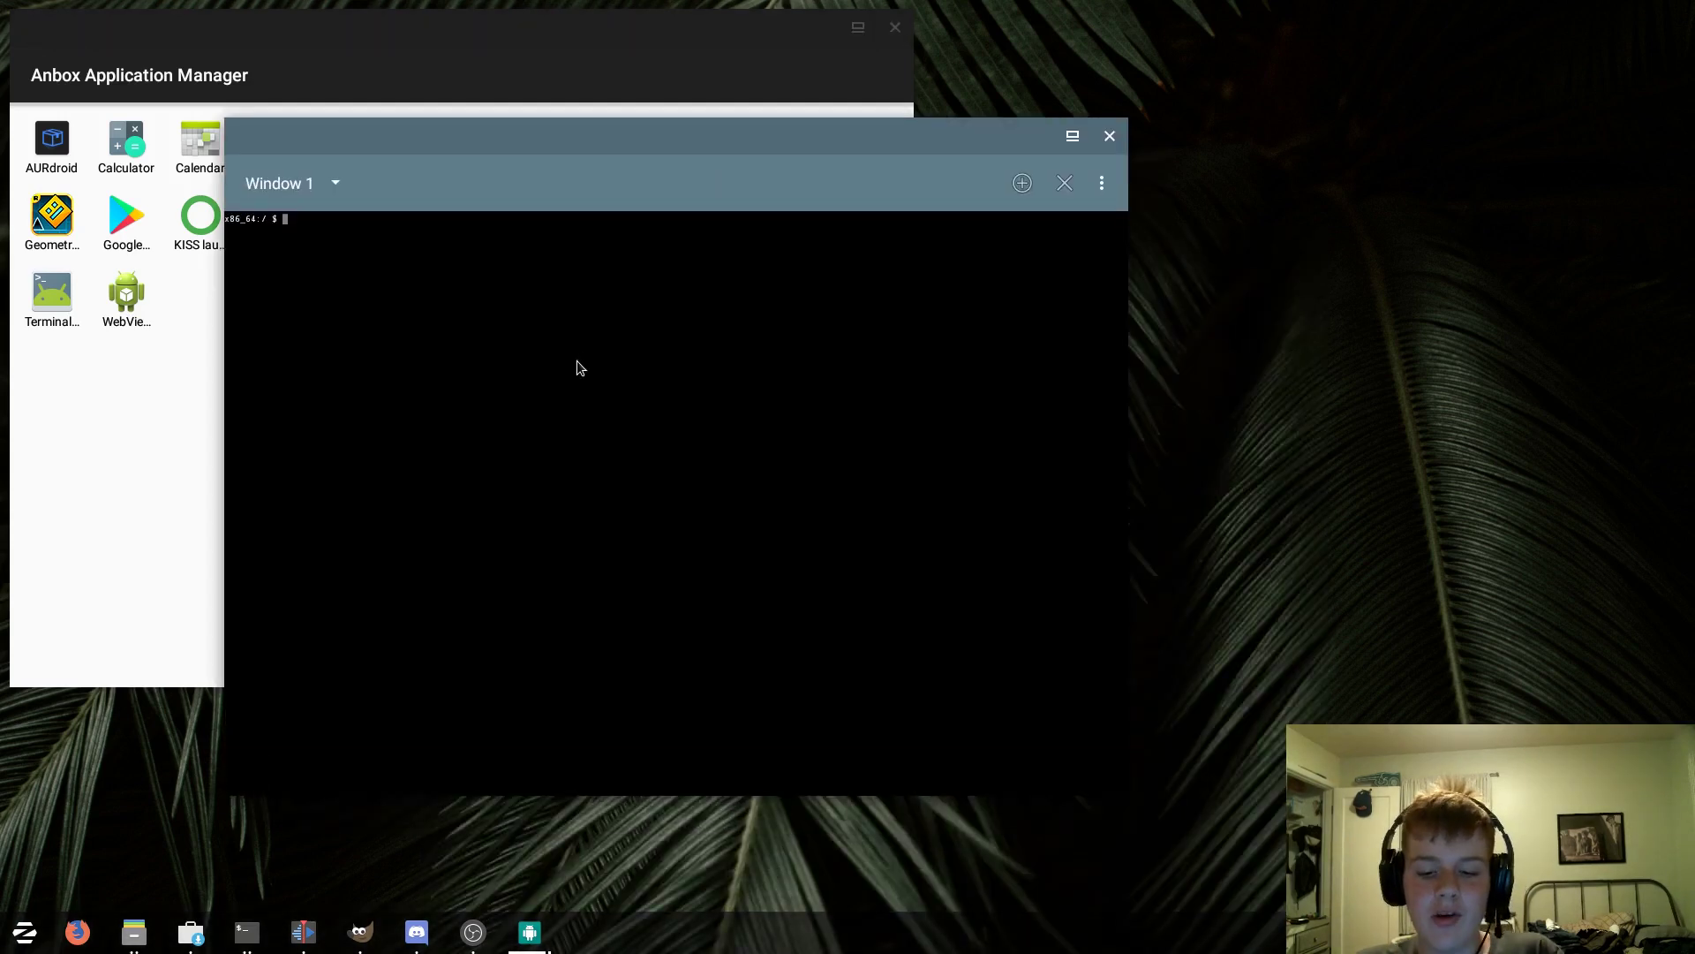
pyautogui.write('ls')
pyautogui.press('Return')
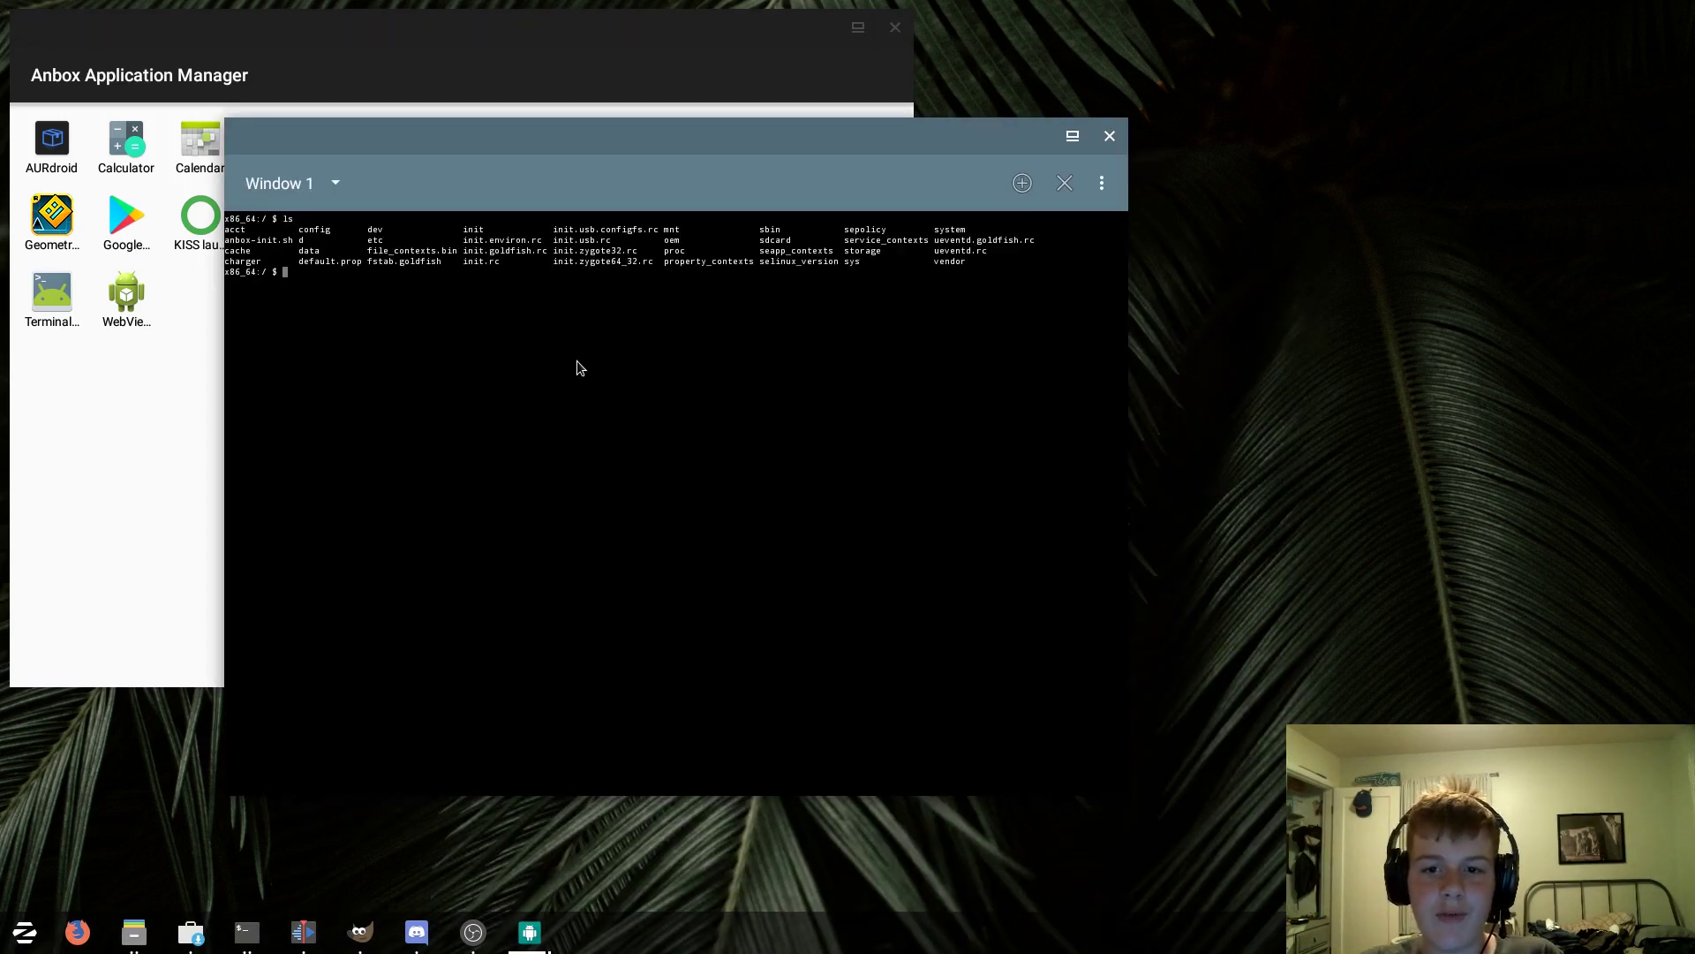
pyautogui.hotkey('ctrl', 'd')
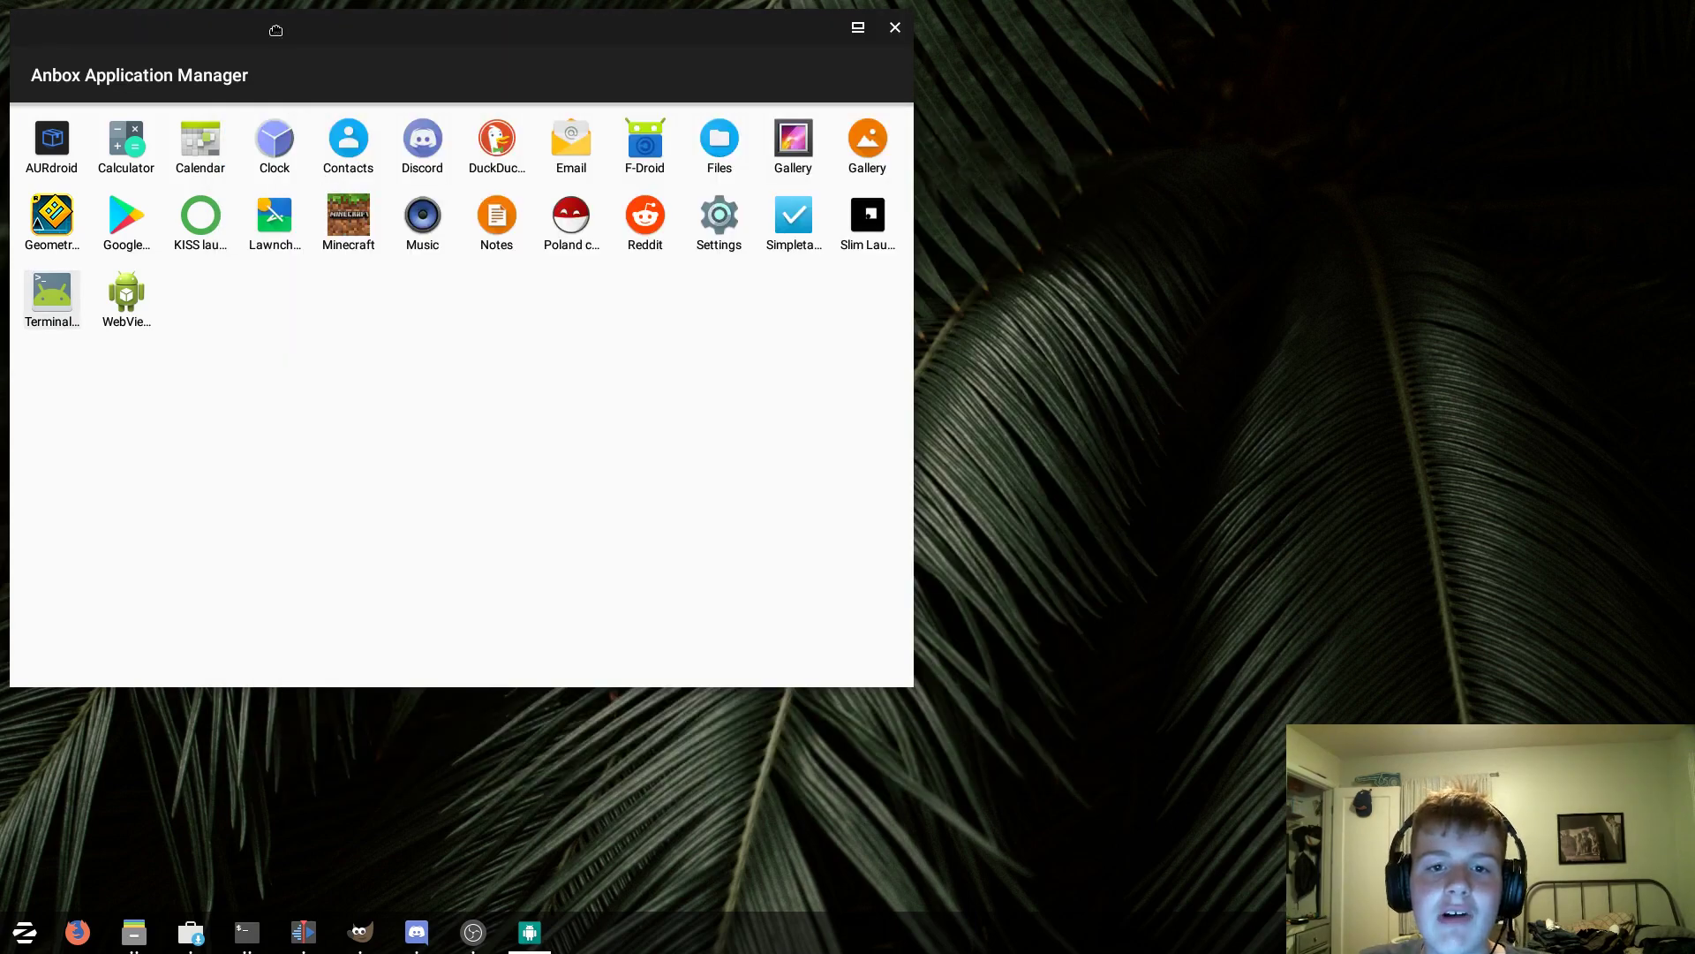
pyautogui.moveTo(273, 30); pyautogui.dragTo(272, 25)
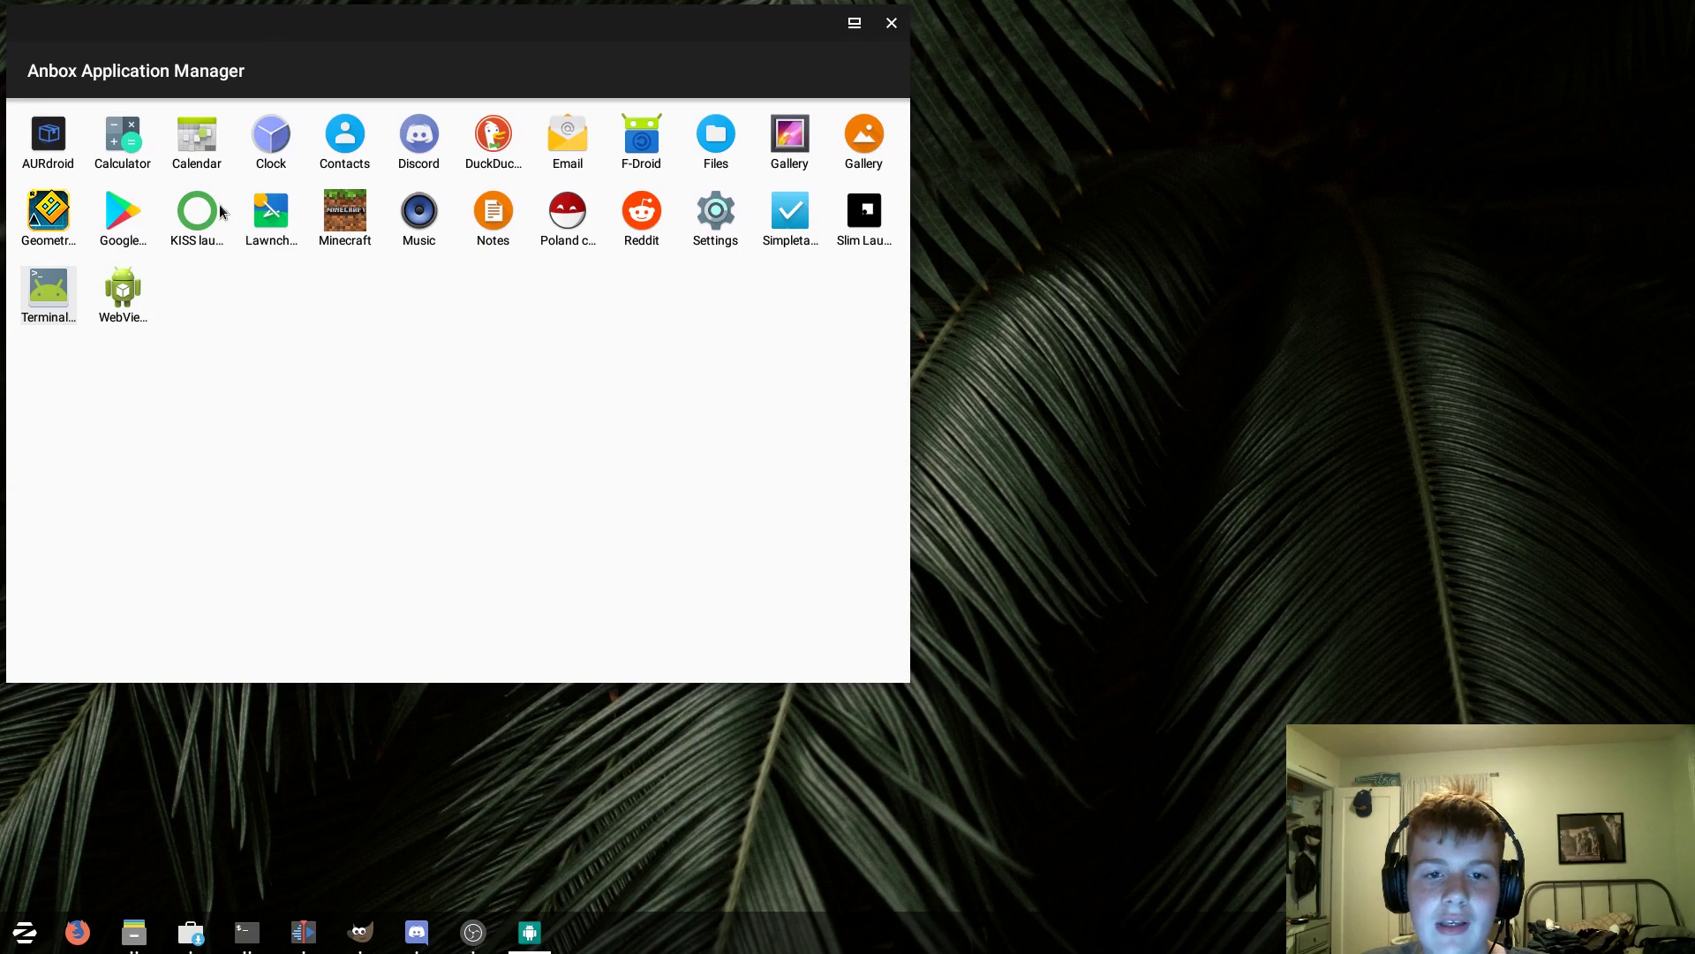
pyautogui.click(263, 209)
pyautogui.moveTo(242, 38); pyautogui.dragTo(280, 51)
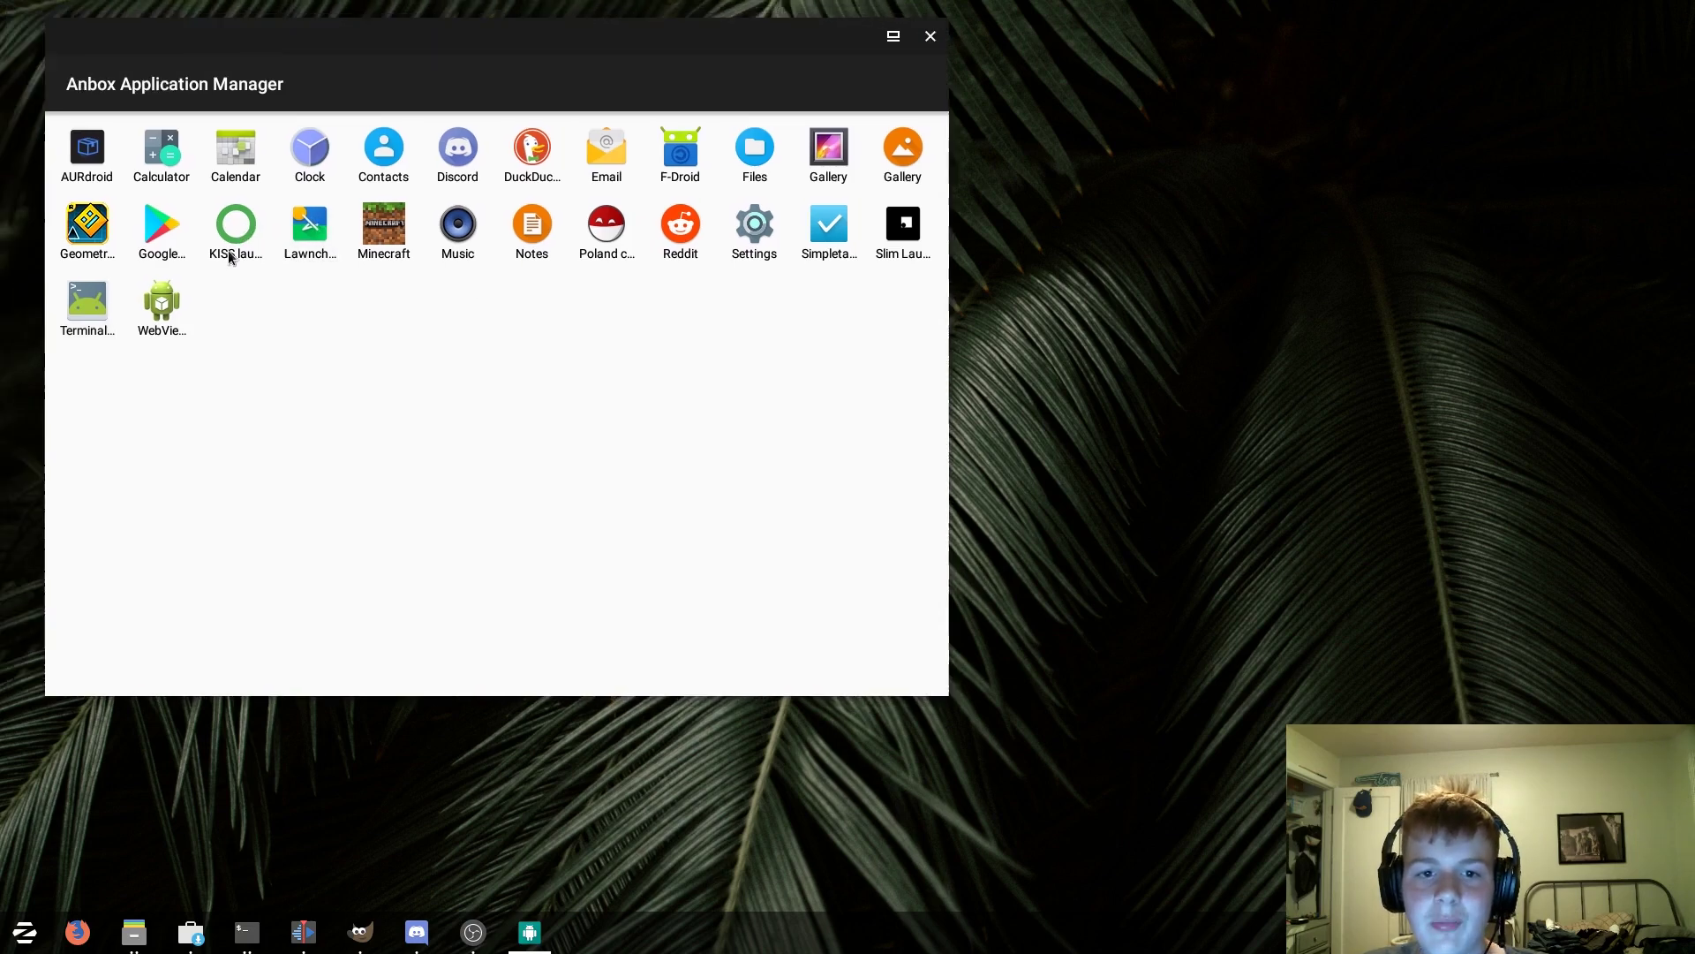
pyautogui.click(236, 247)
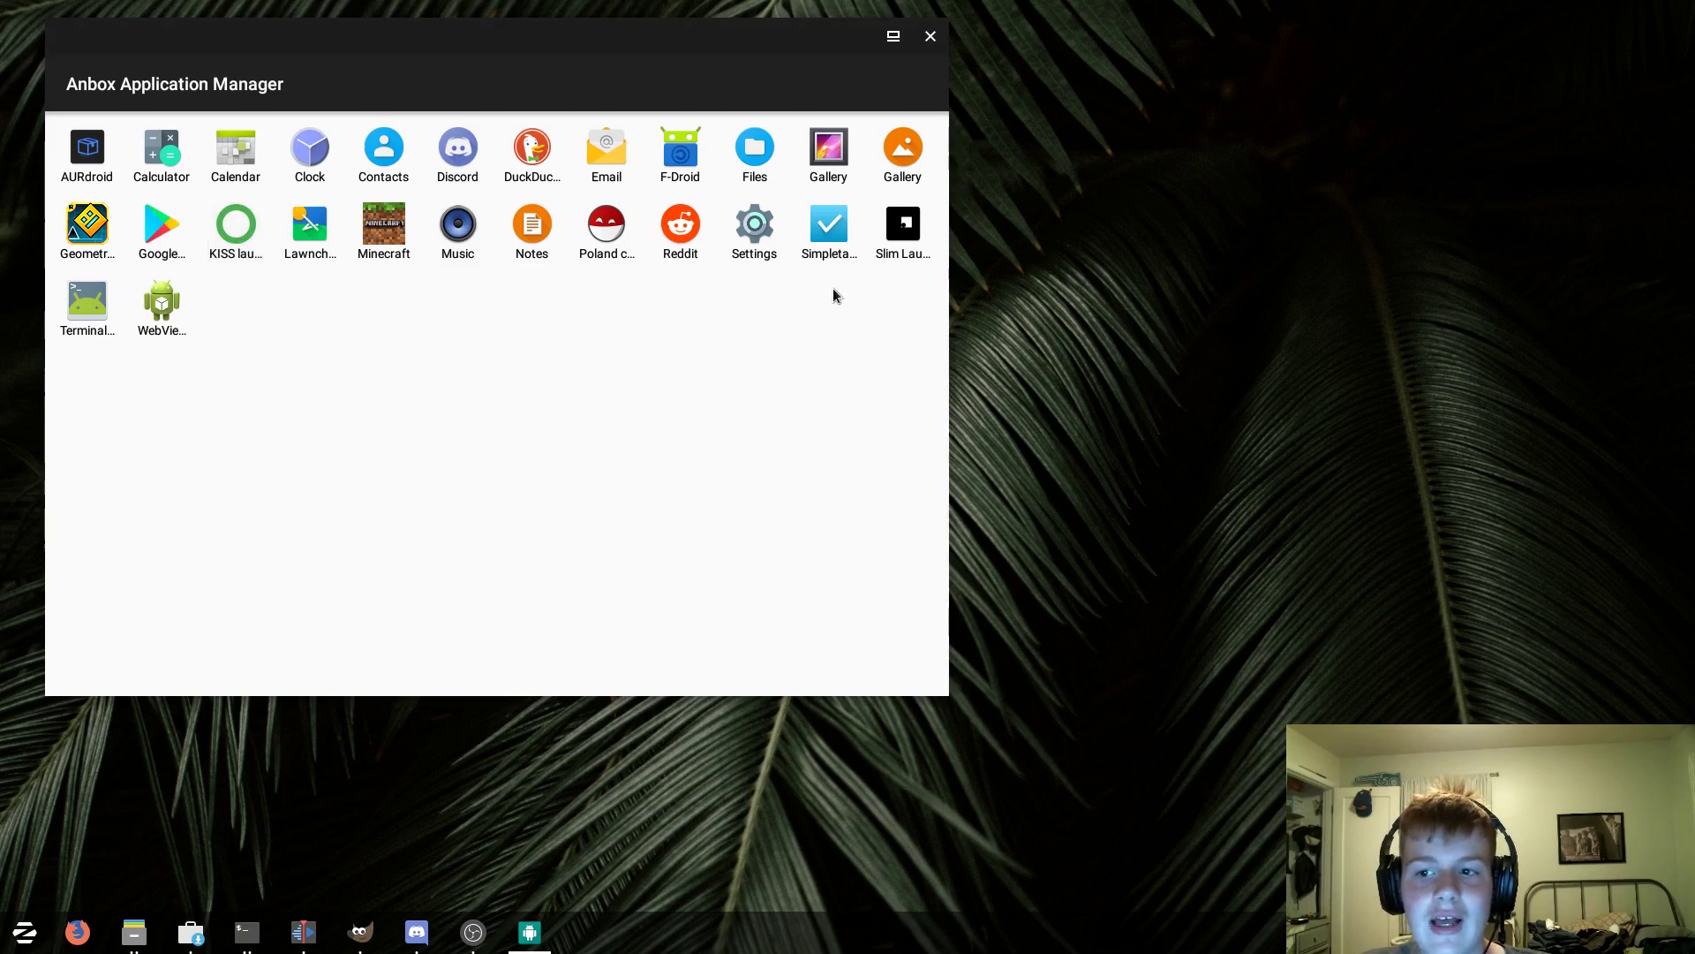
pyautogui.click(897, 231)
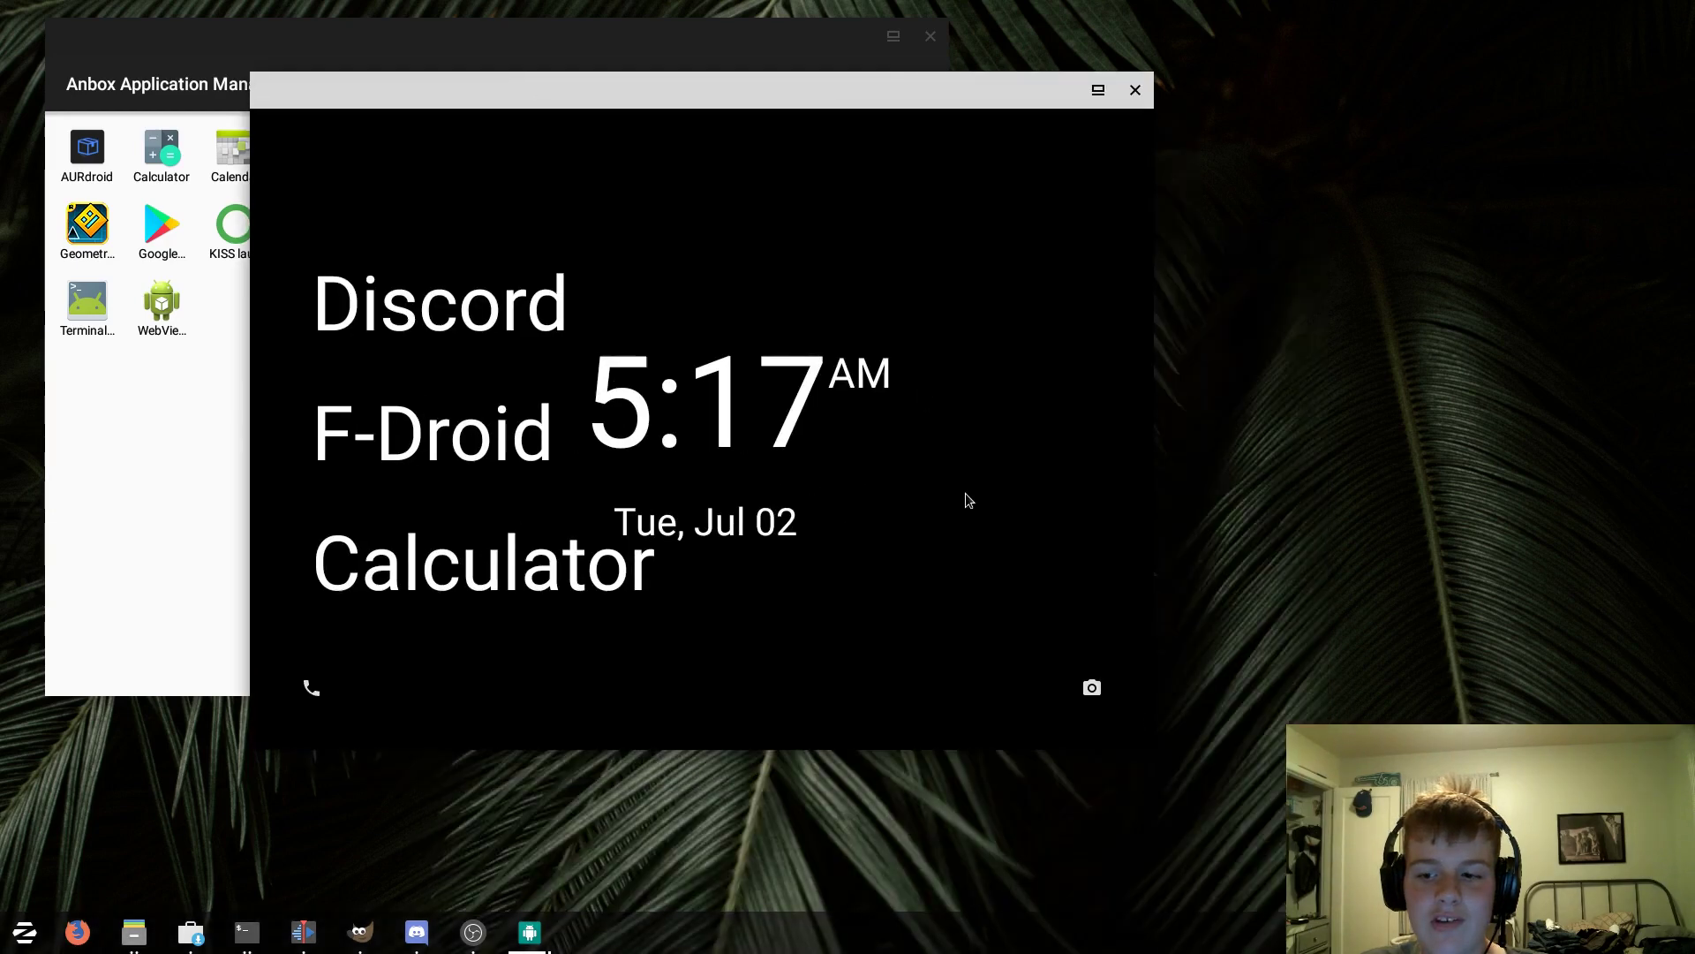
pyautogui.moveTo(1153, 122); pyautogui.dragTo(1067, 119)
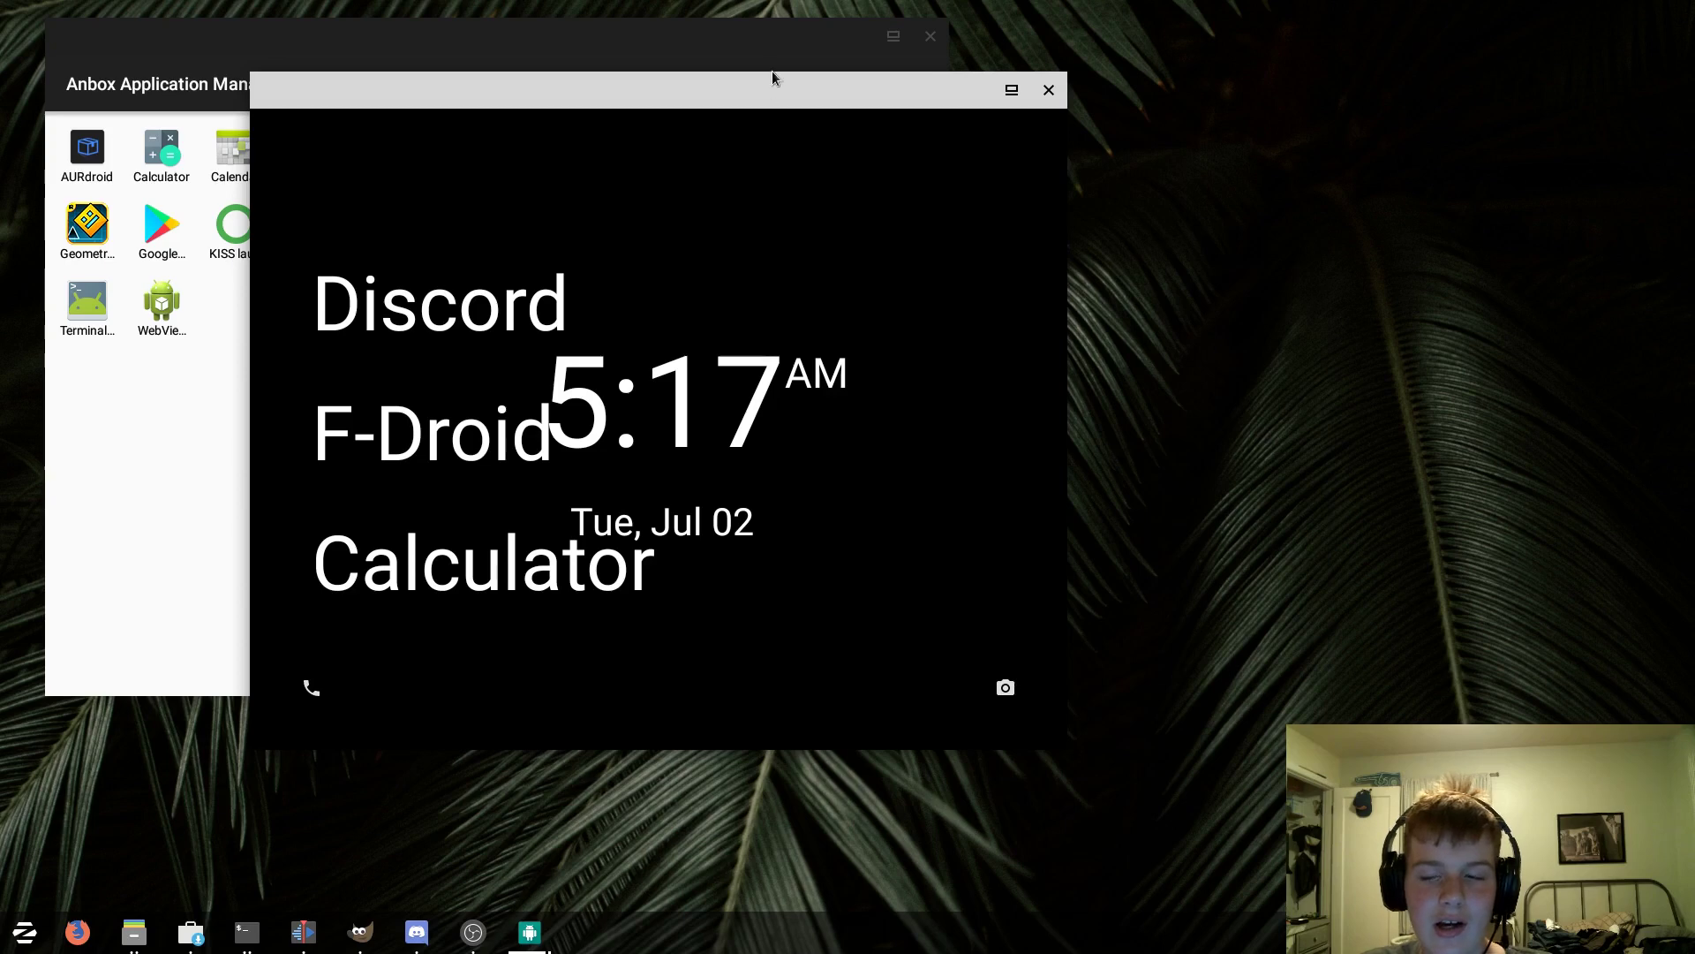
pyautogui.moveTo(764, 81); pyautogui.dragTo(744, 50)
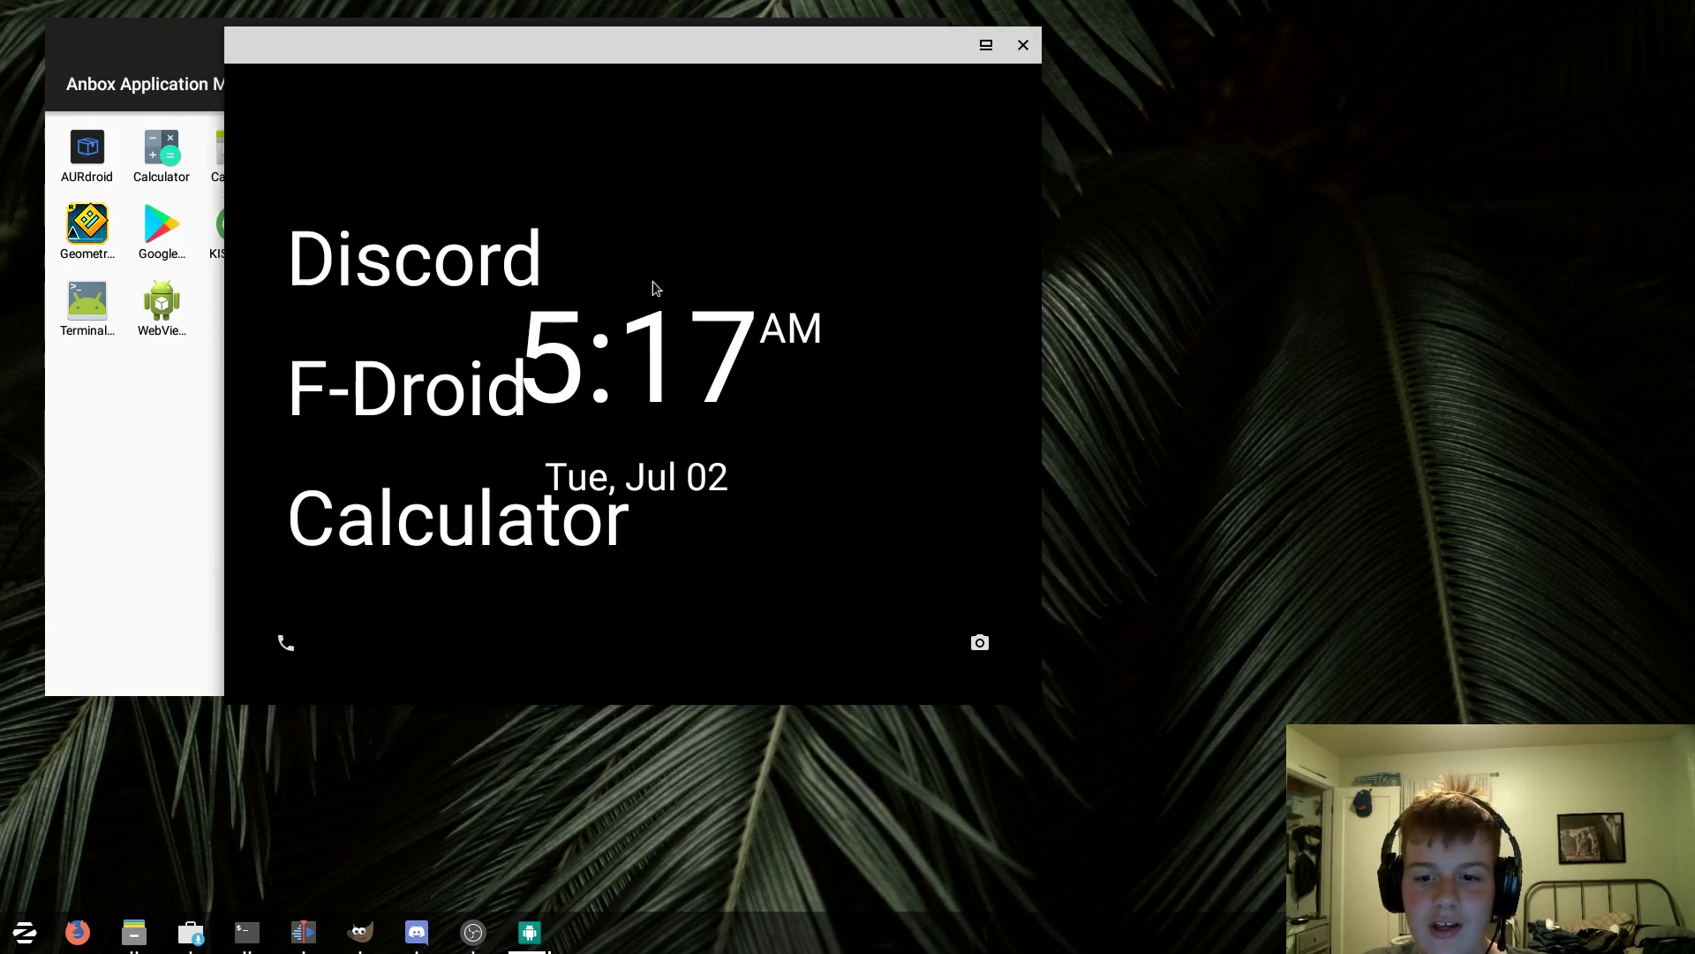
pyautogui.scroll(-2, 653, 220)
pyautogui.click(490, 590)
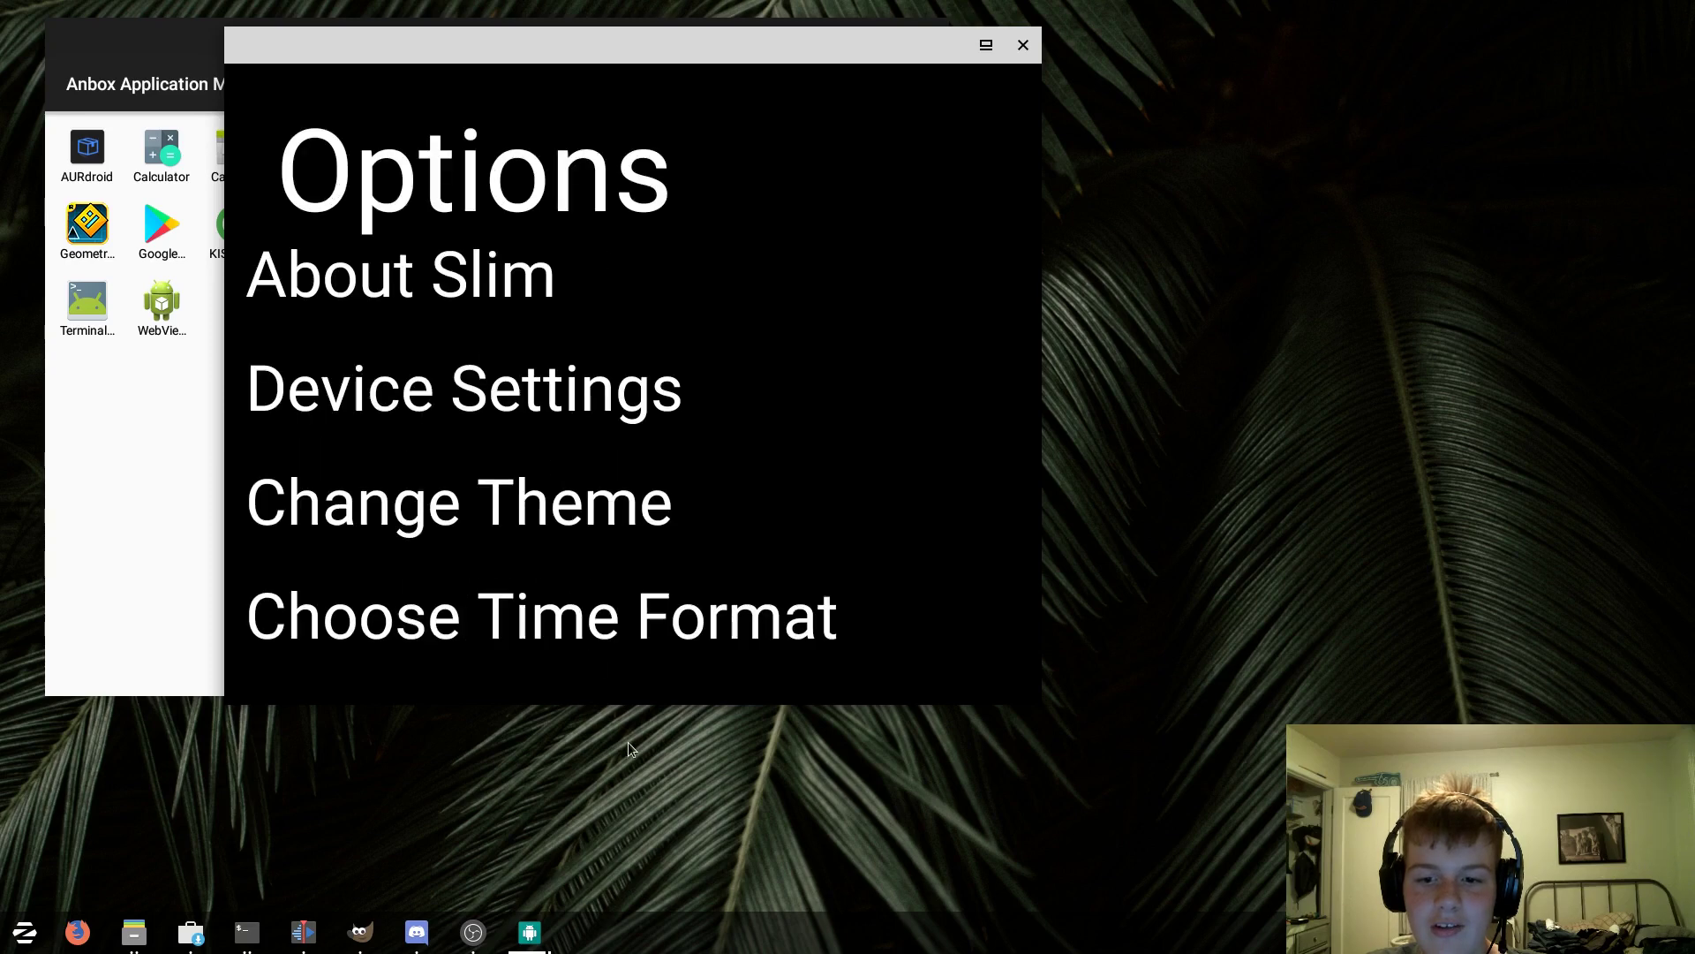
pyautogui.moveTo(618, 706); pyautogui.dragTo(616, 899)
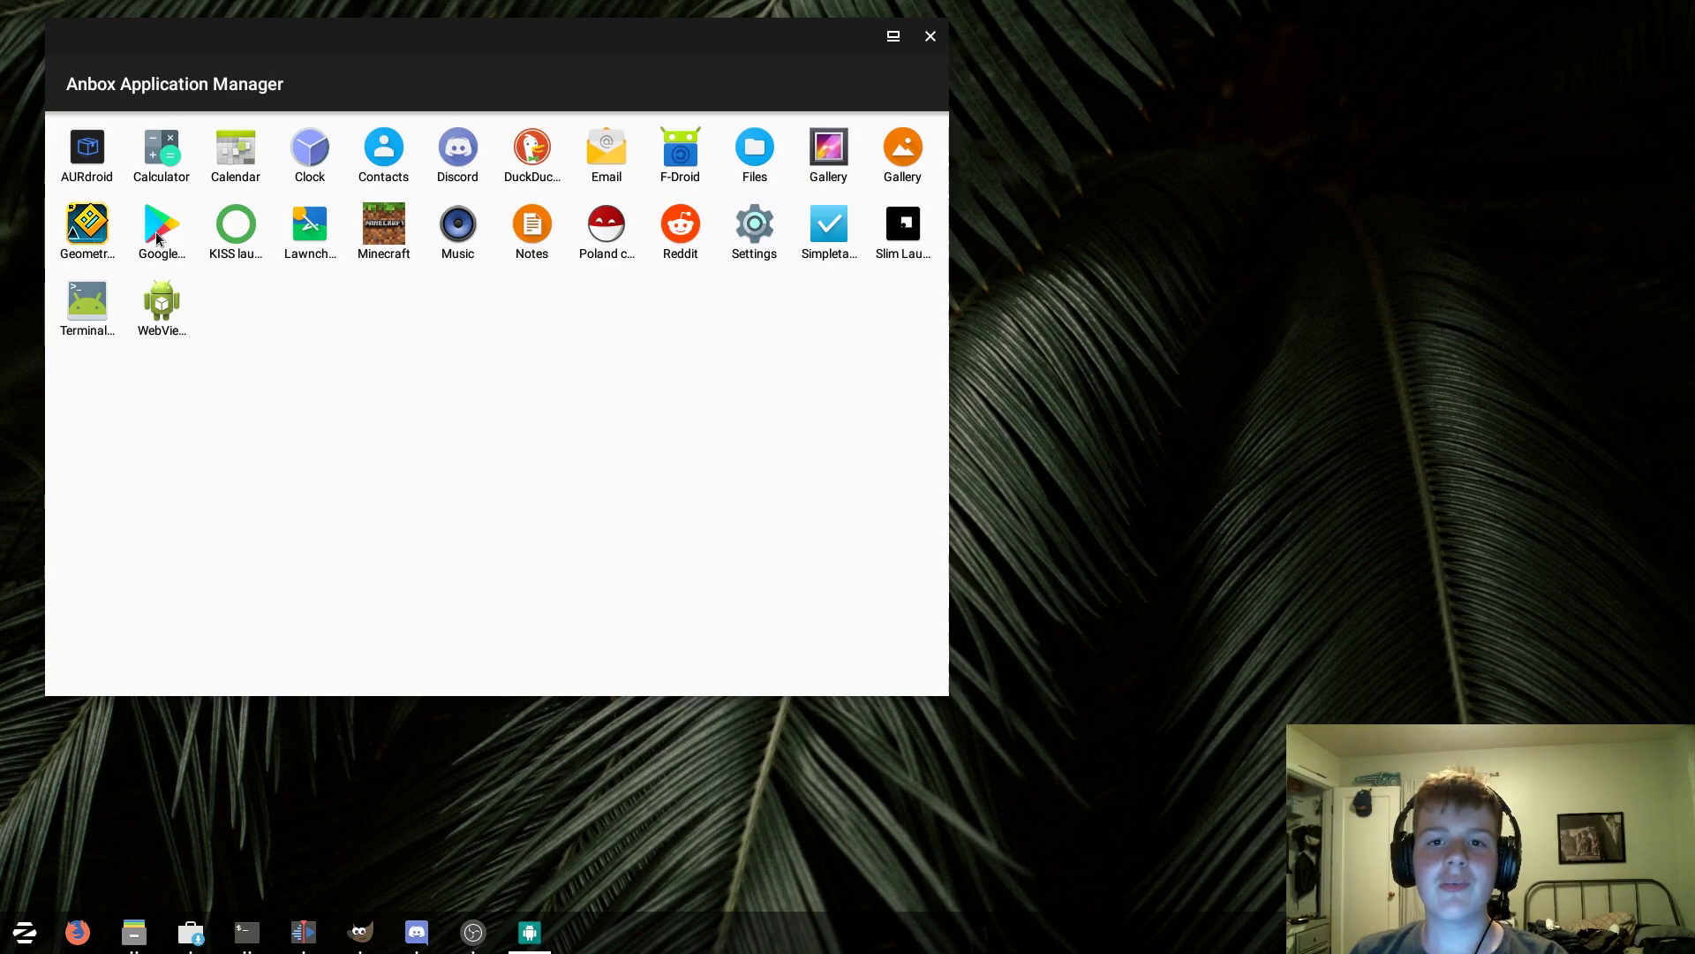
pyautogui.click(157, 238)
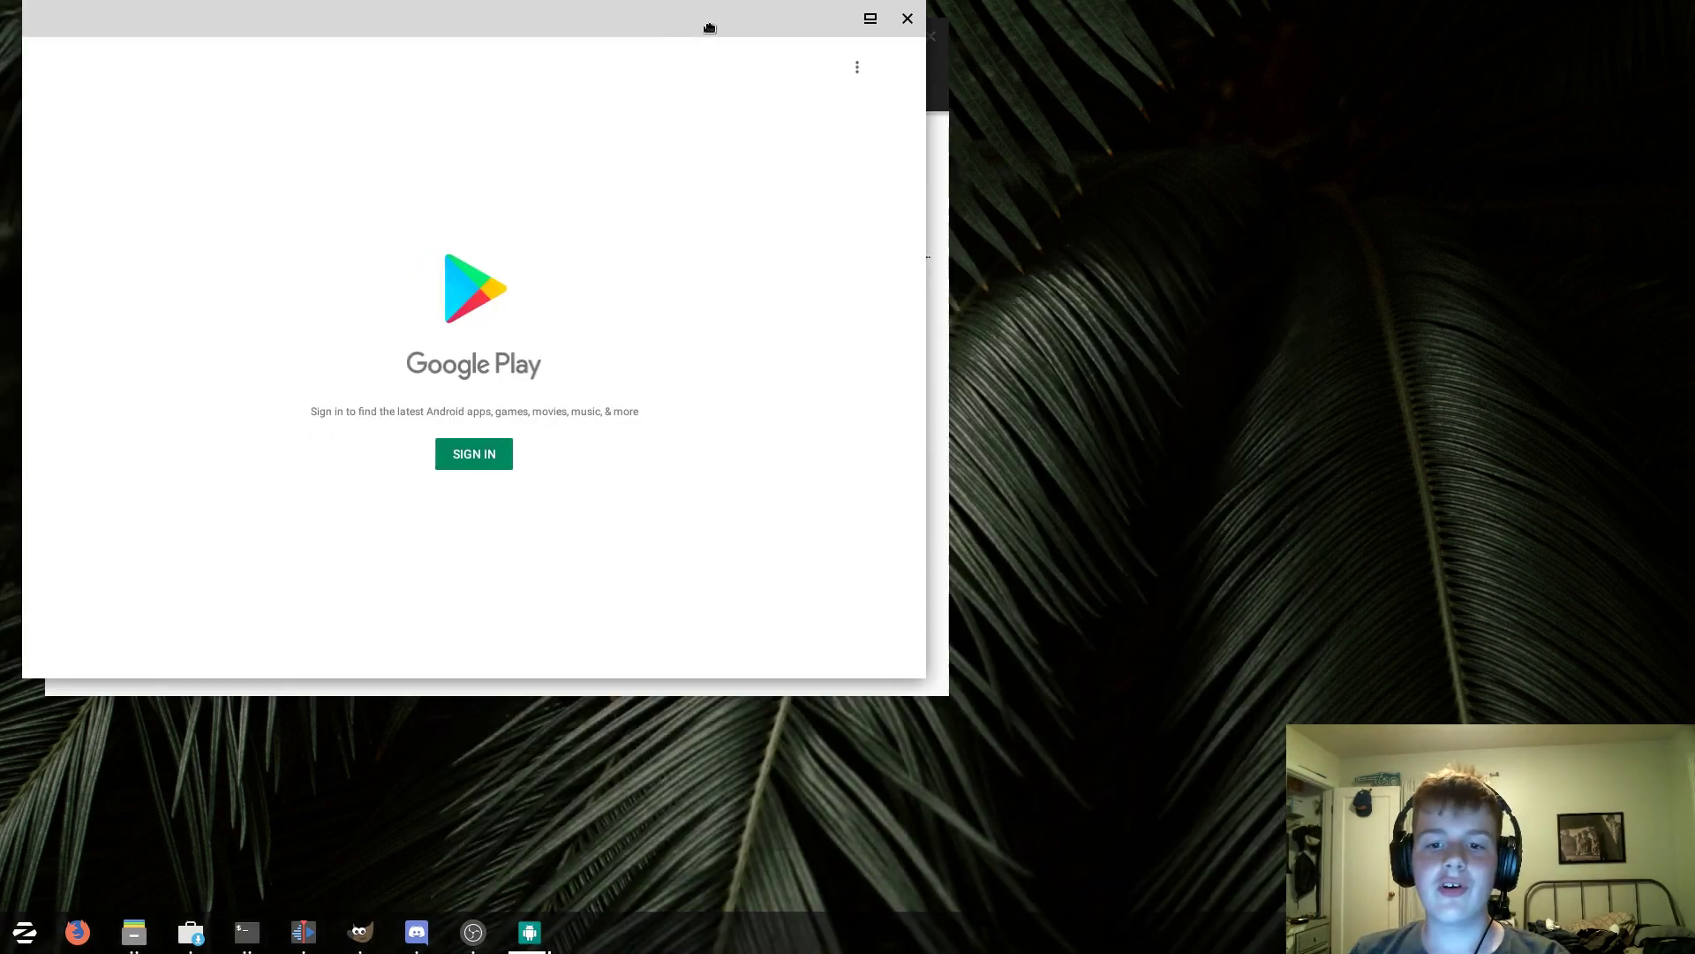
pyautogui.moveTo(710, 27); pyautogui.dragTo(977, 106)
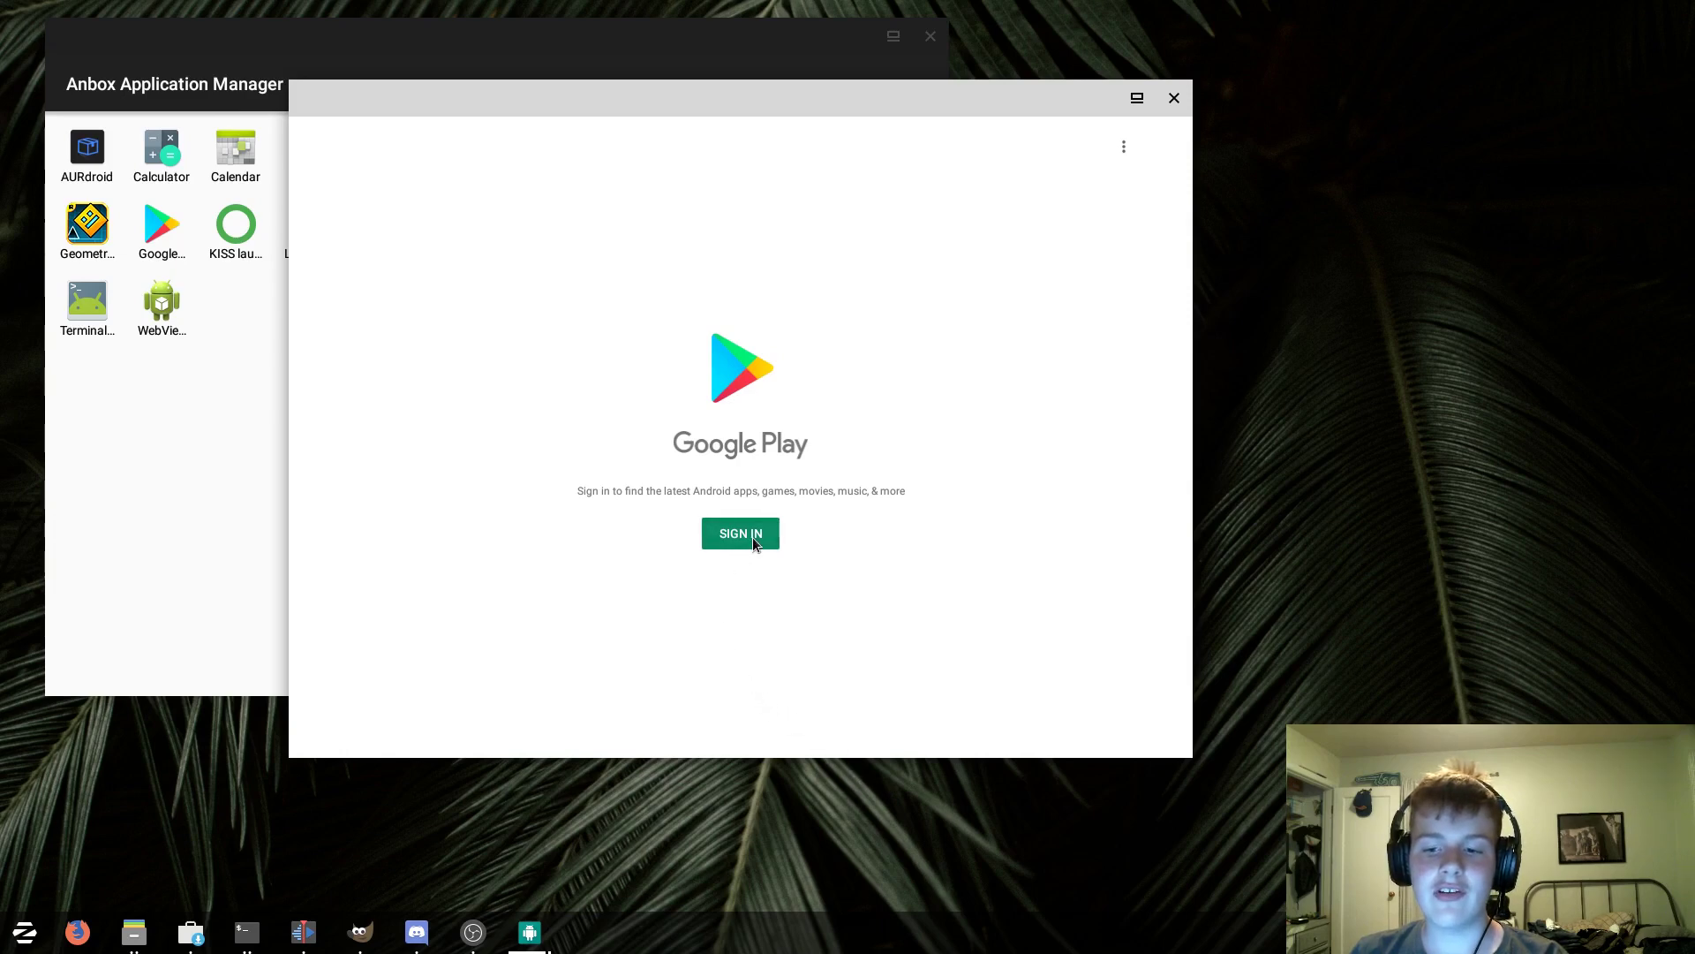
pyautogui.click(1124, 154)
pyautogui.click(915, 326)
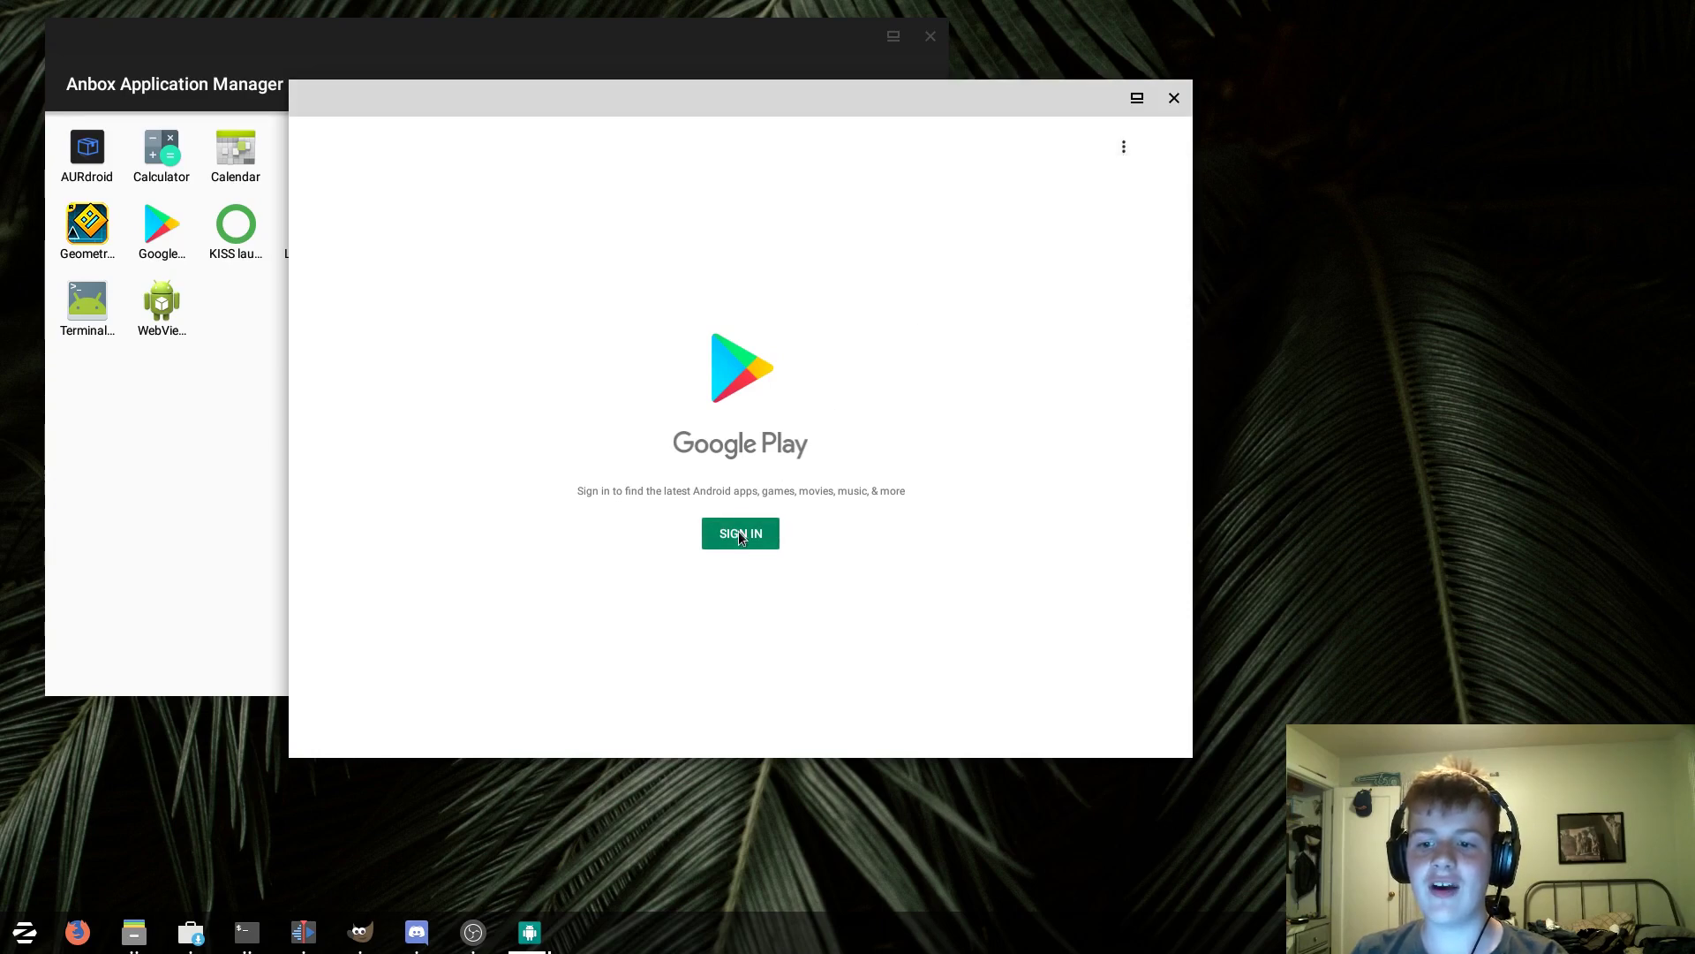
pyautogui.click(1175, 98)
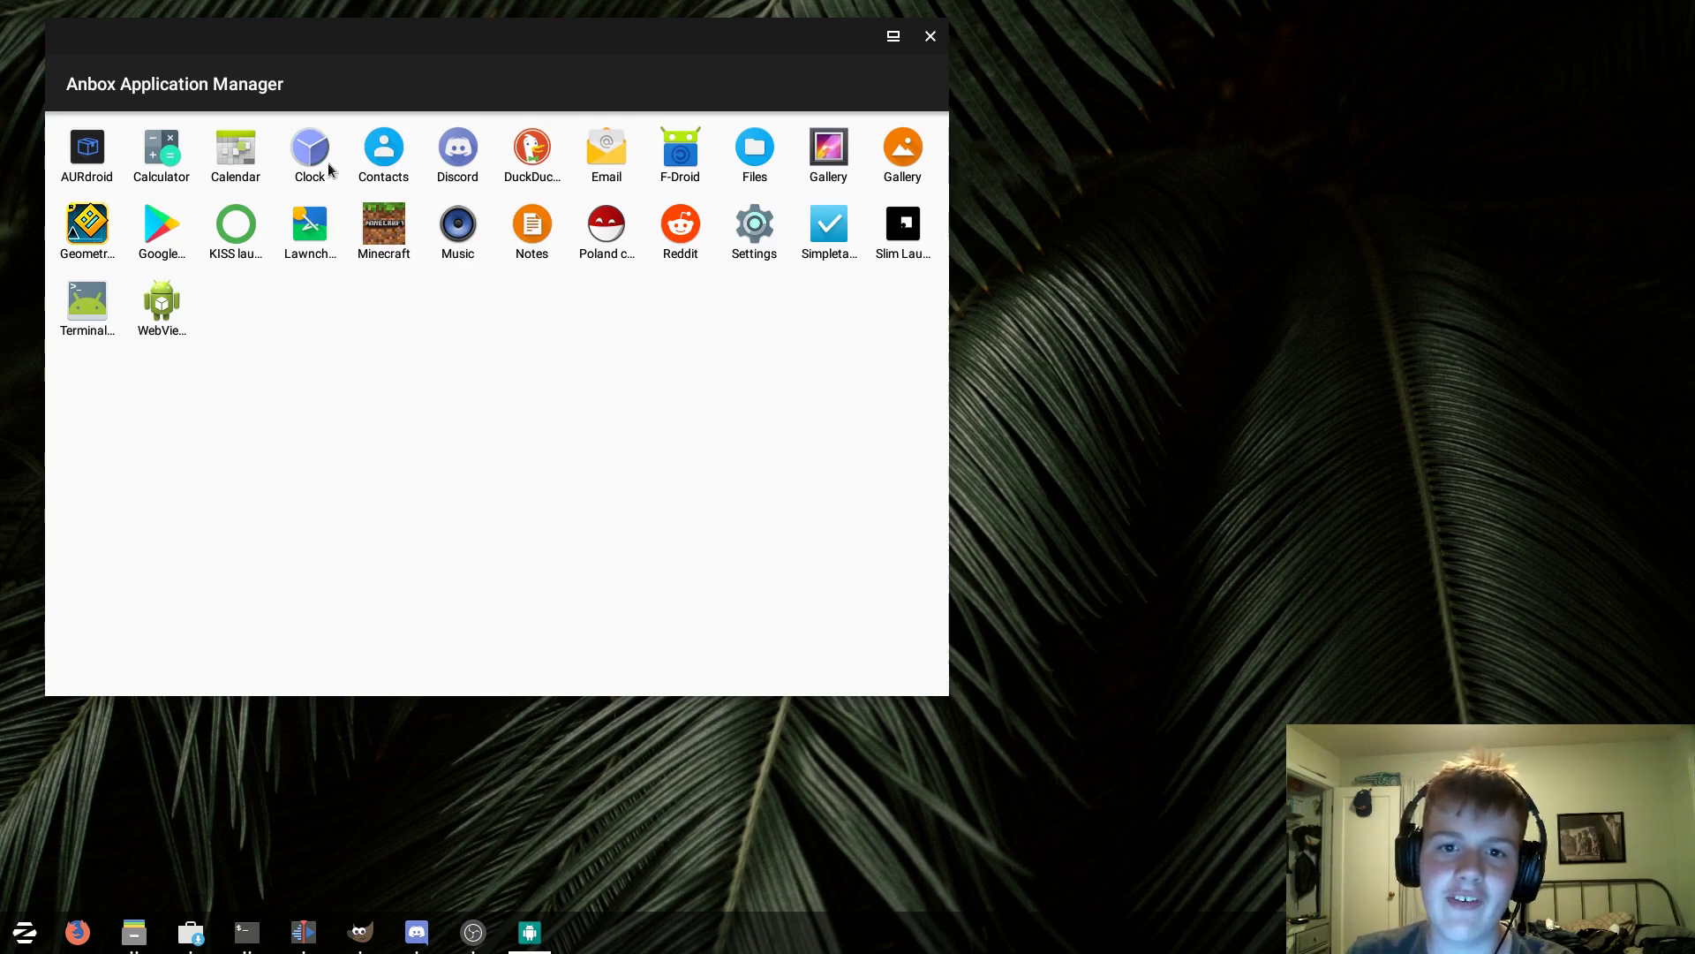
pyautogui.moveTo(211, 29); pyautogui.dragTo(214, 30)
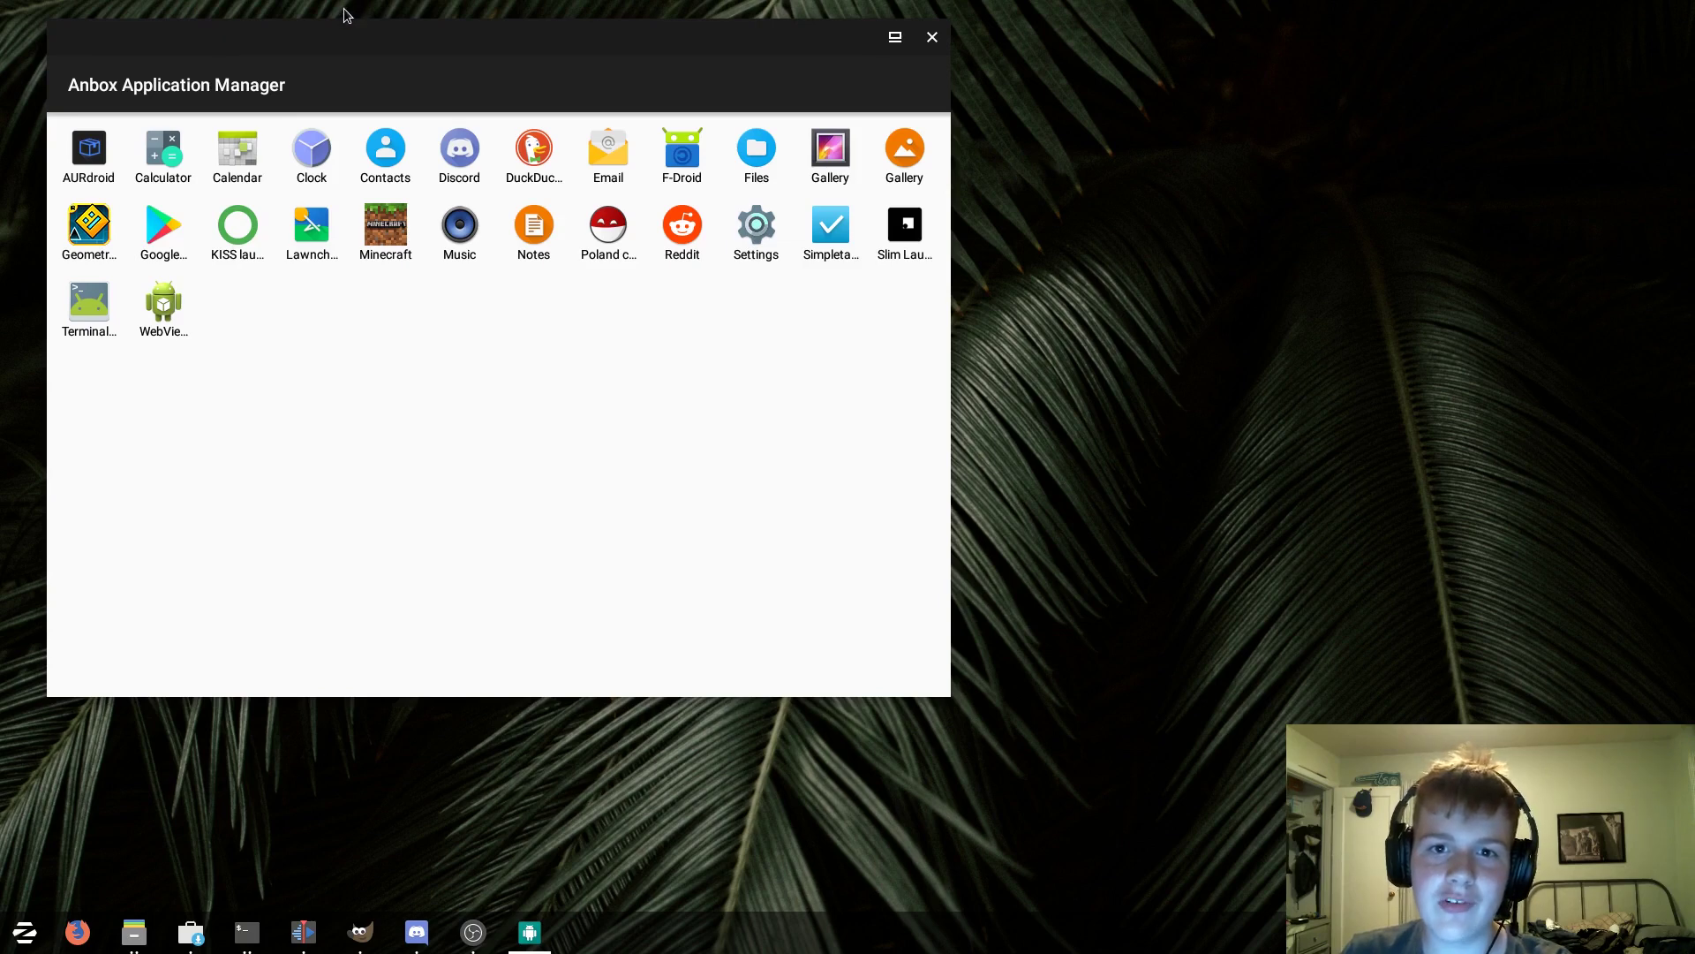
pyautogui.moveTo(330, 34); pyautogui.dragTo(283, 27)
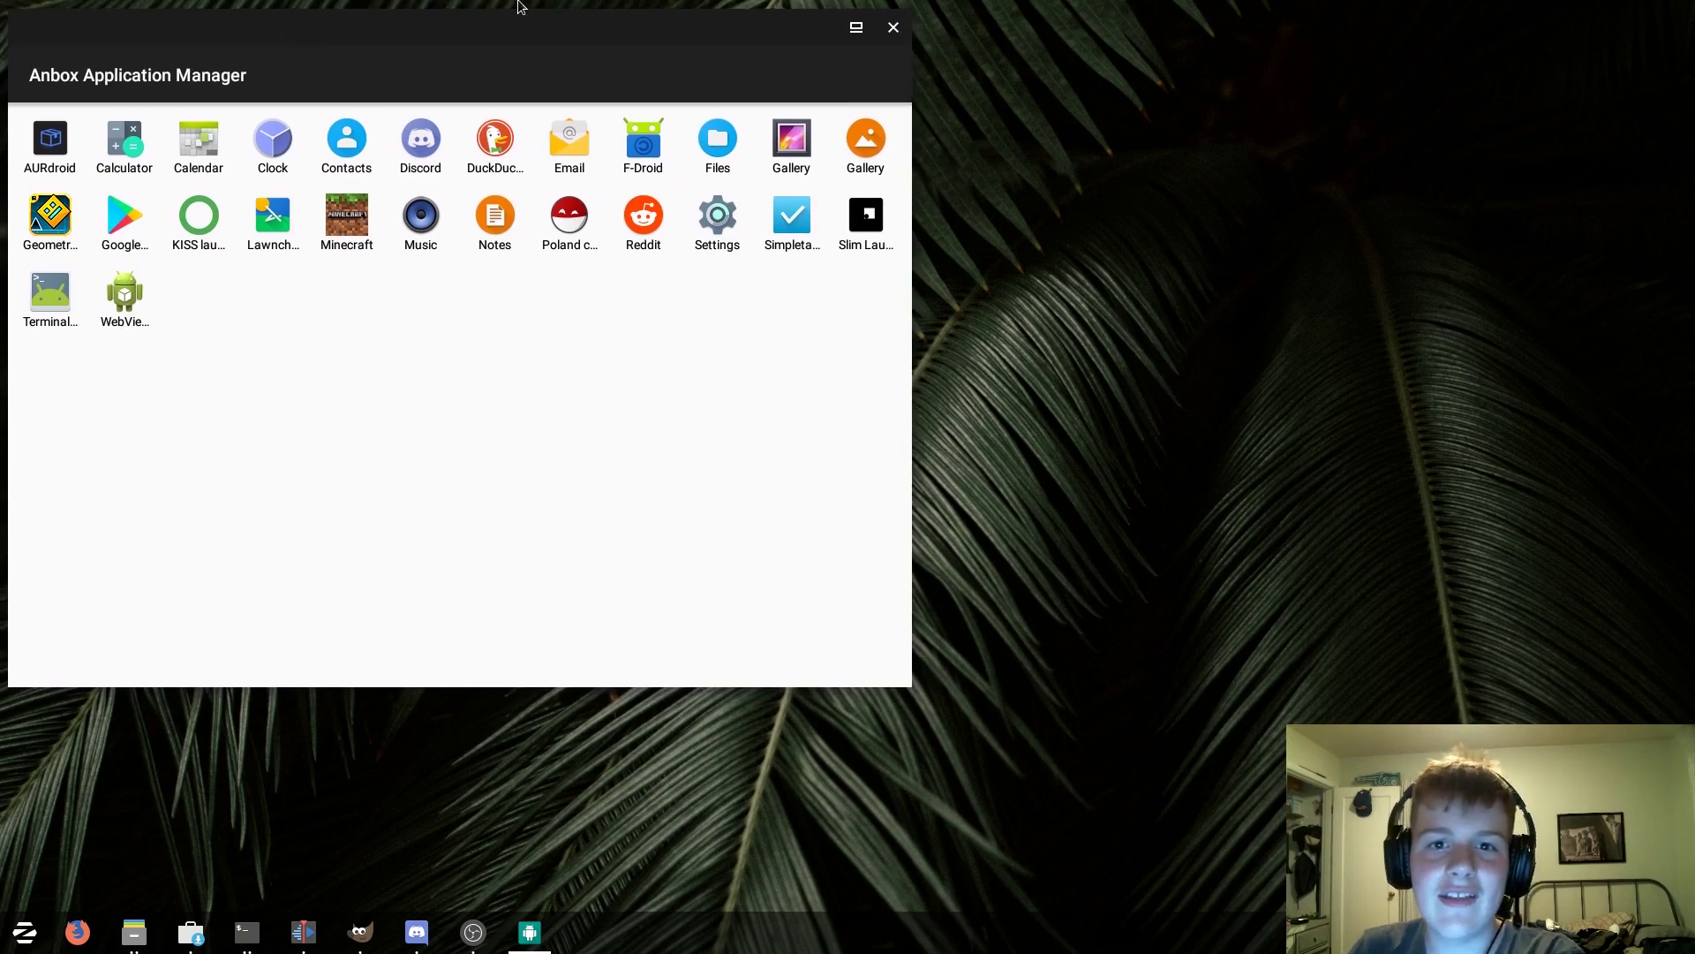
pyautogui.moveTo(290, 25); pyautogui.dragTo(291, 30)
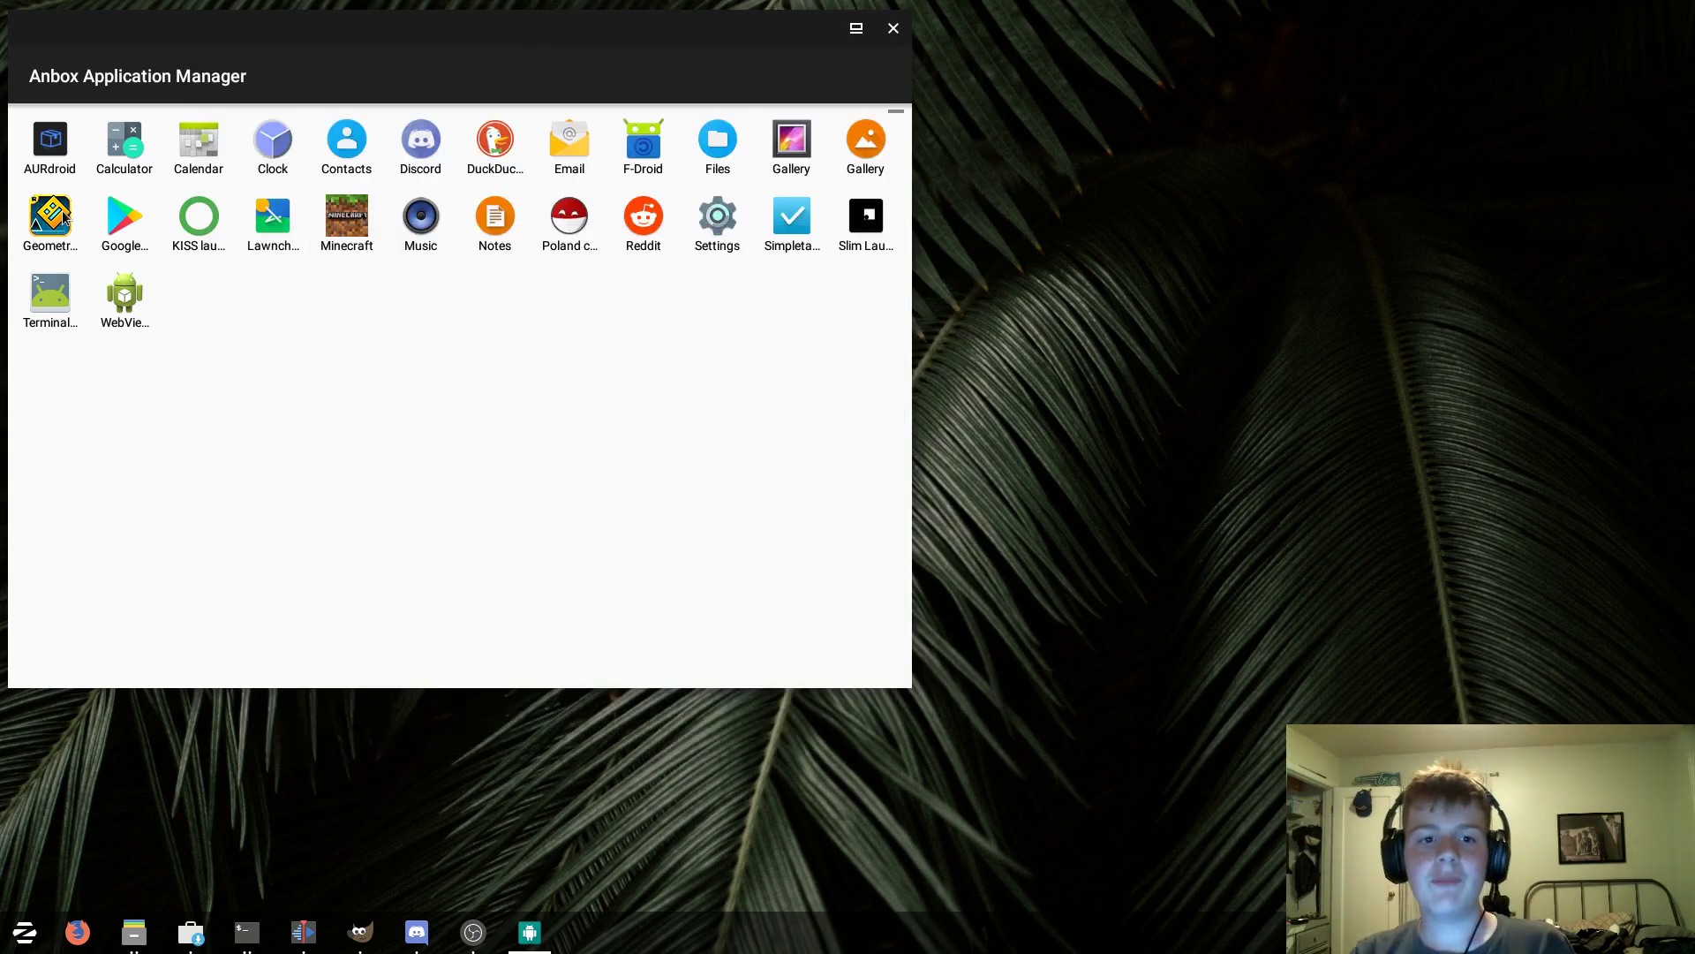
# Step: Launch Geometry Dash, then bring up GNOME System Monitor by searching 'sys'
pyautogui.click(65, 216)
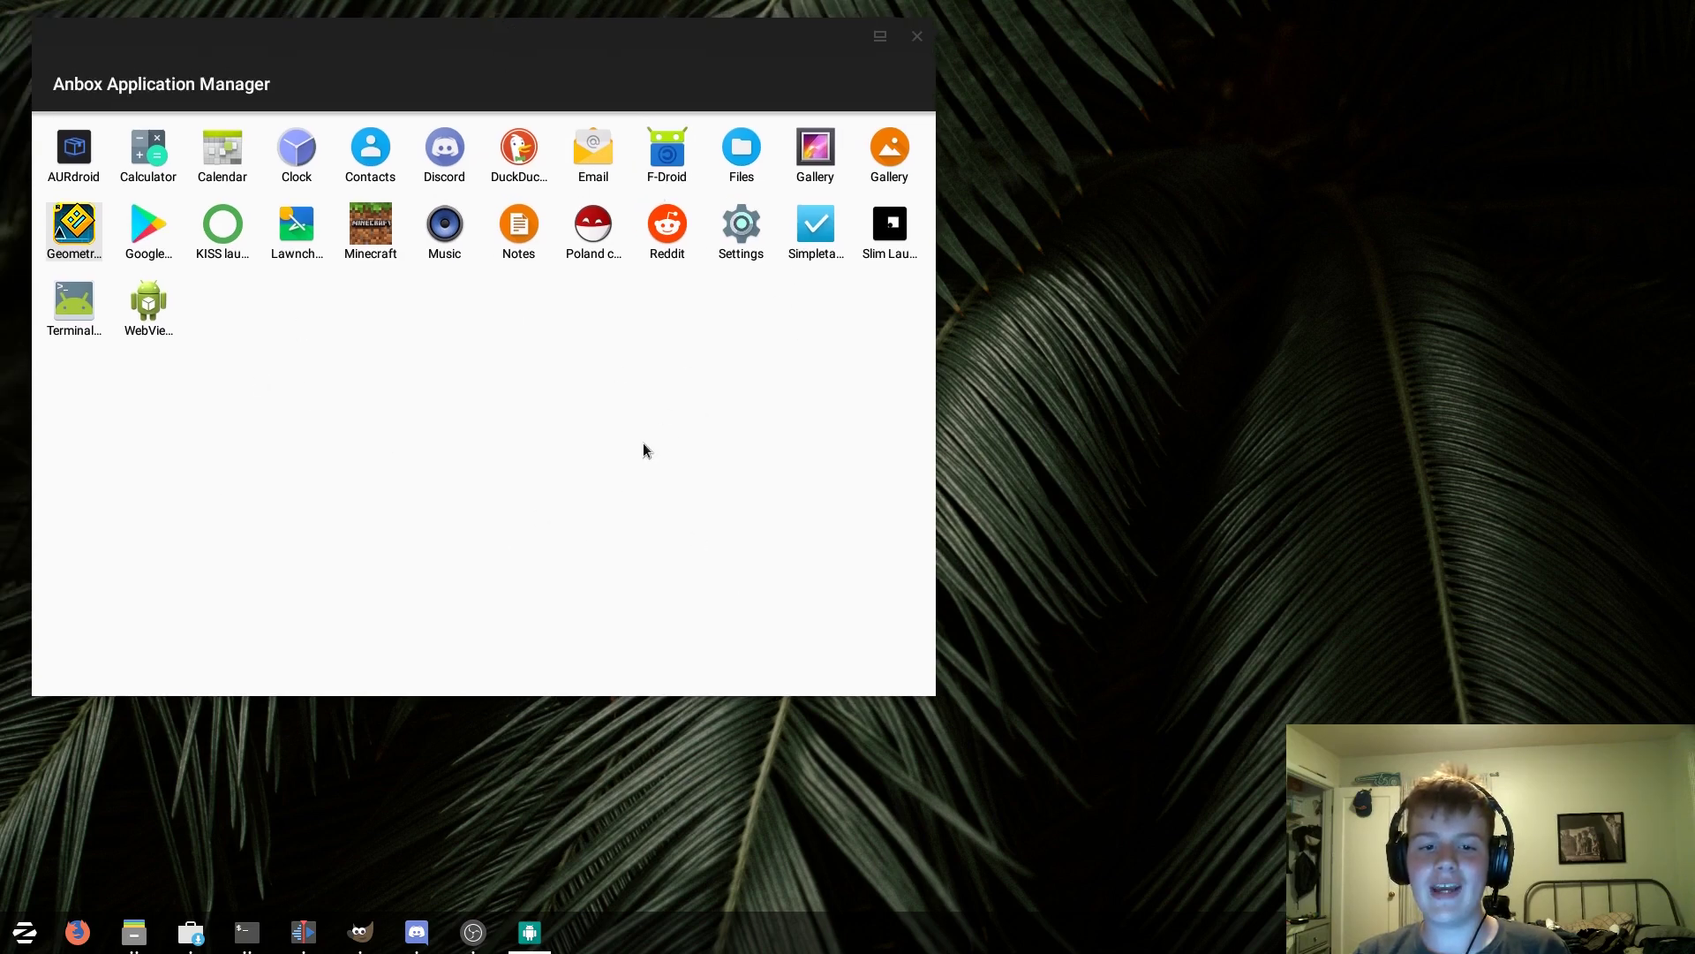
pyautogui.click(7, 929)
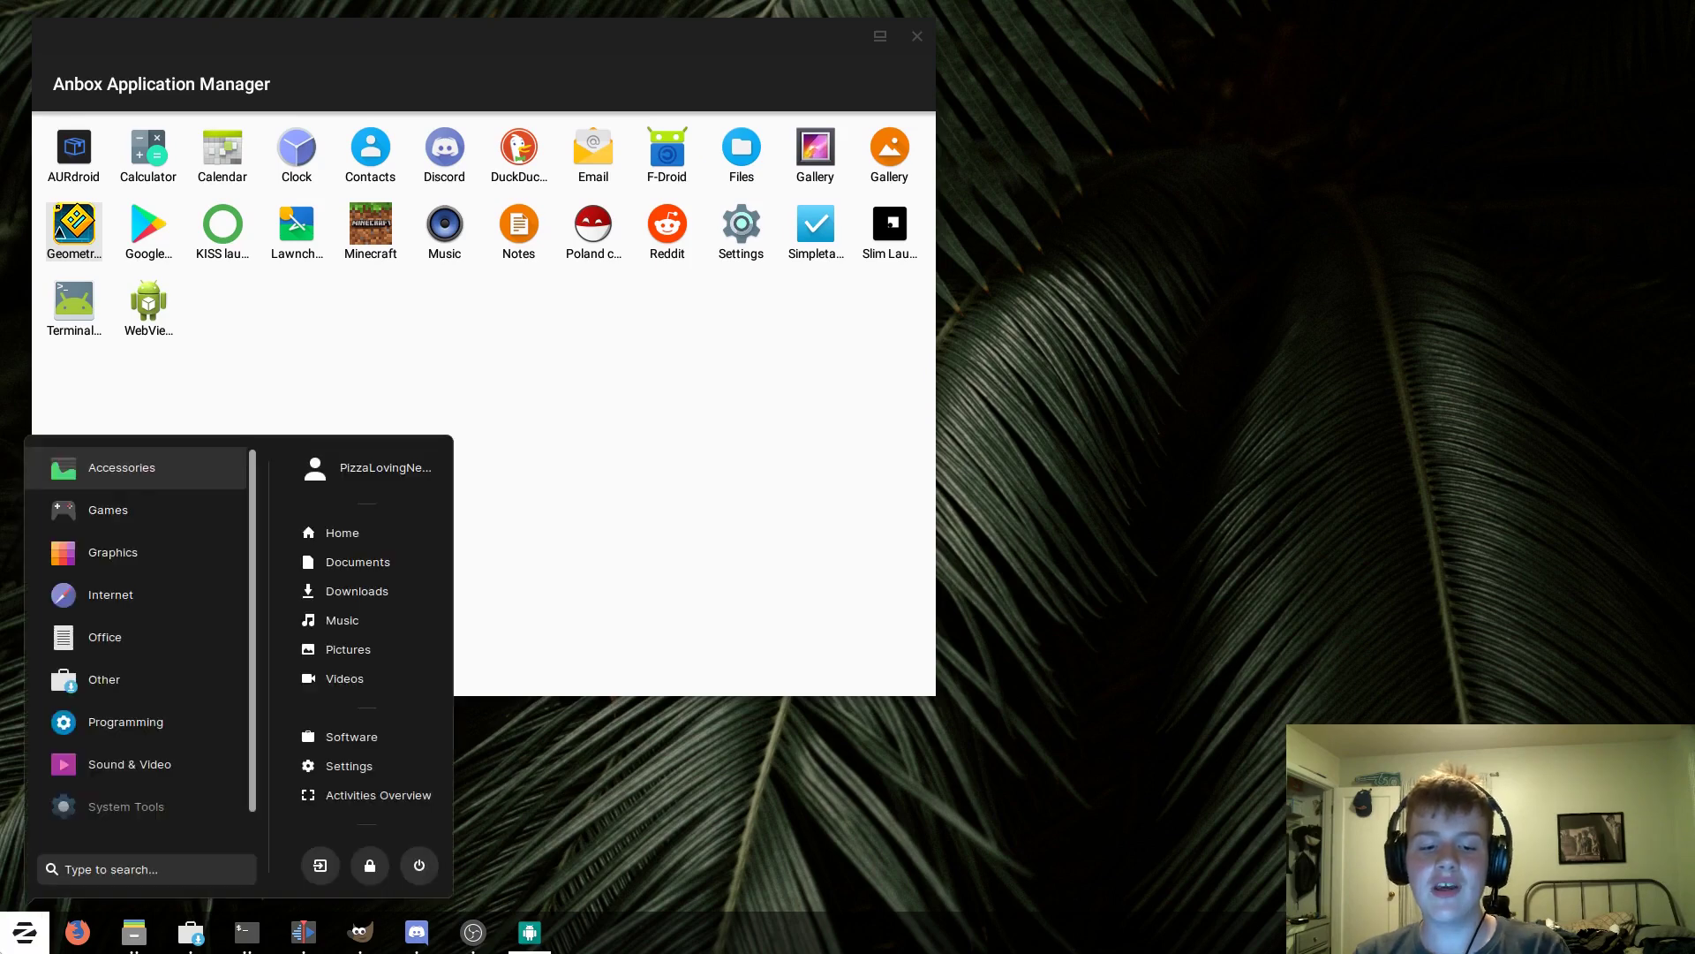
pyautogui.write('sys')
pyautogui.click(194, 474)
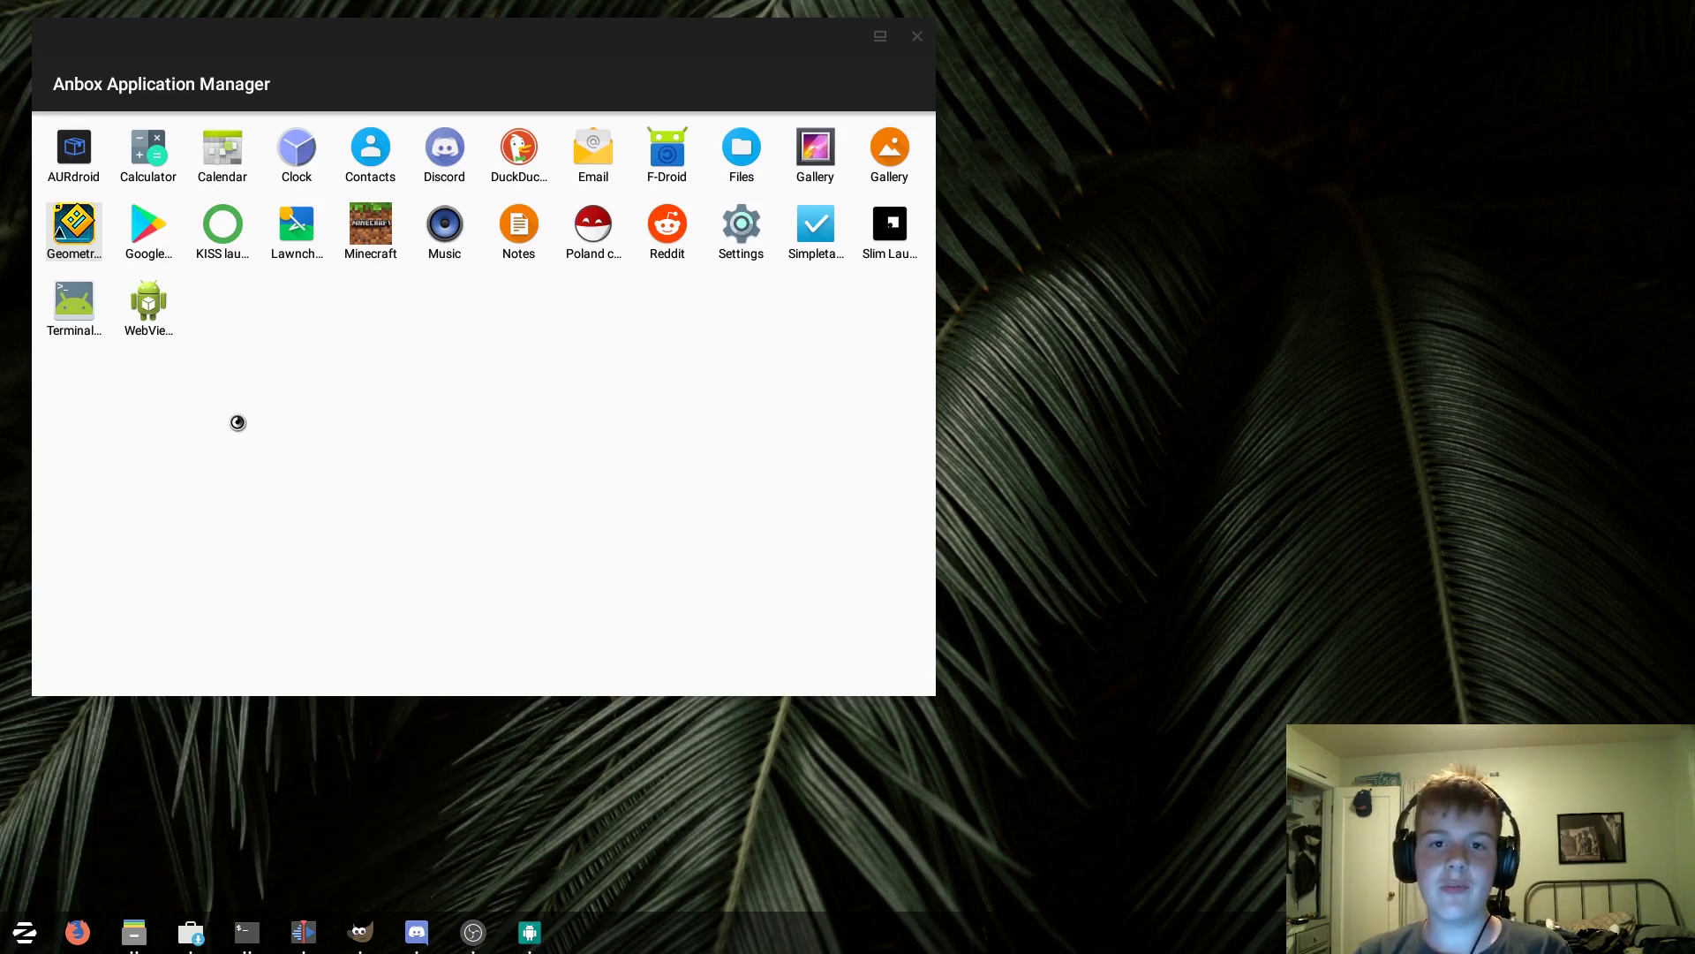
pyautogui.scroll(-5, 276, 238)
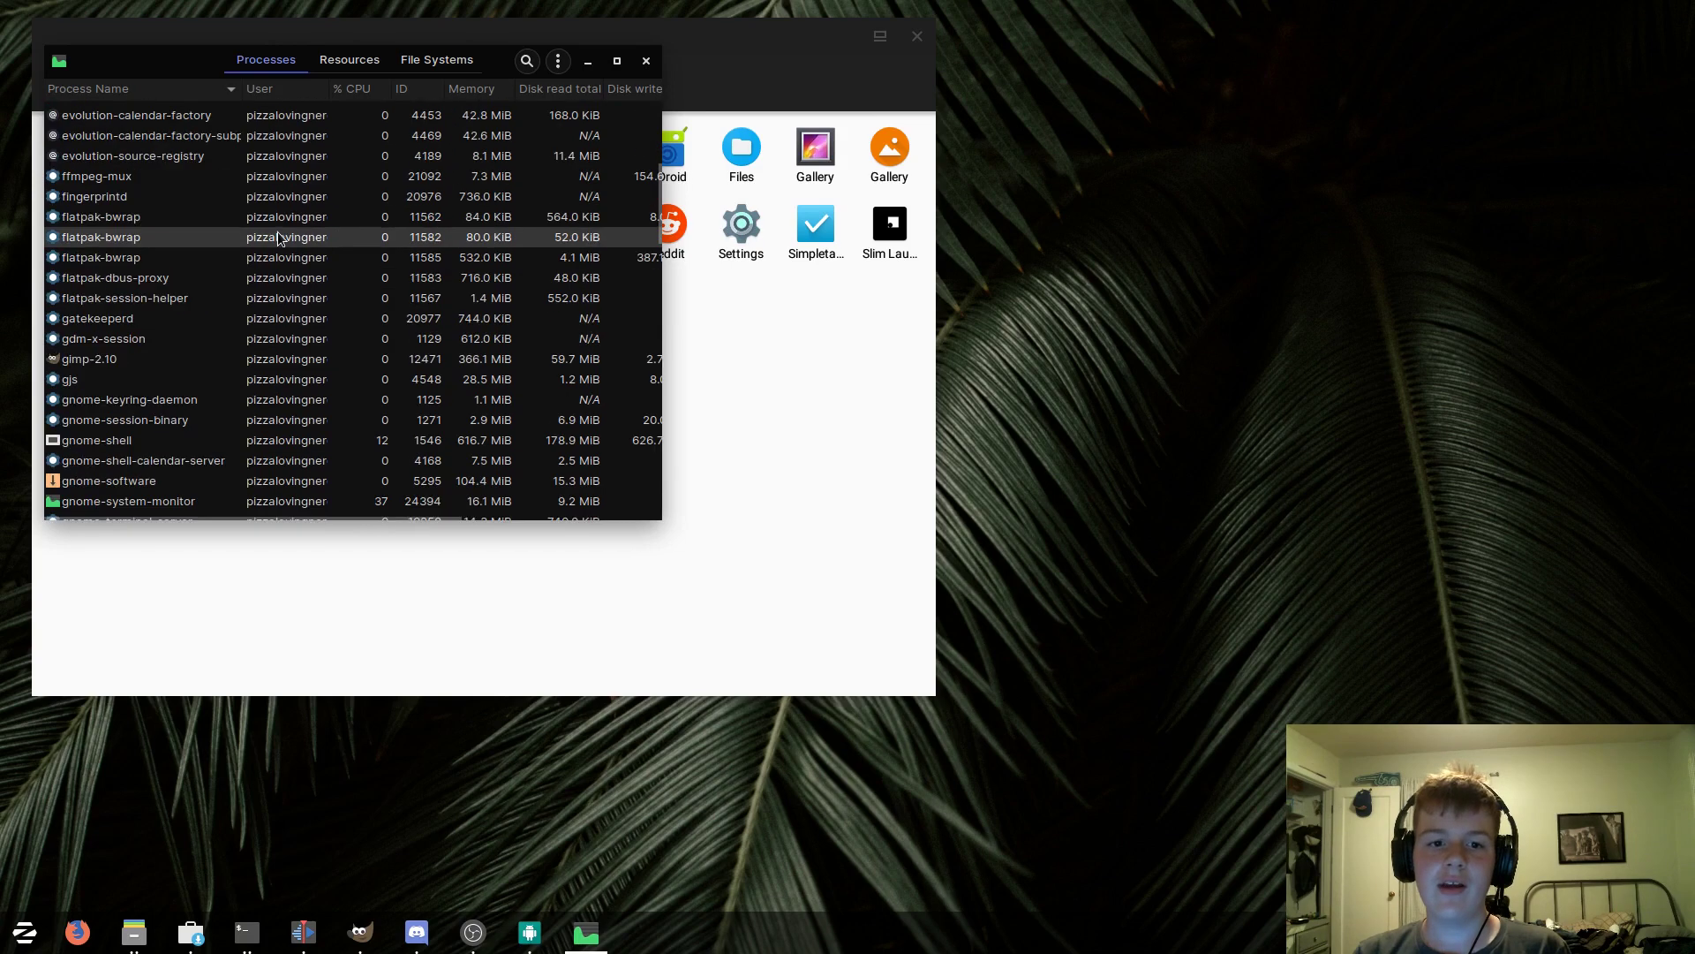
pyautogui.scroll(5, 276, 239)
# Step: End the anbox process, confirm, and close System Monitor
pyautogui.click(160, 113)
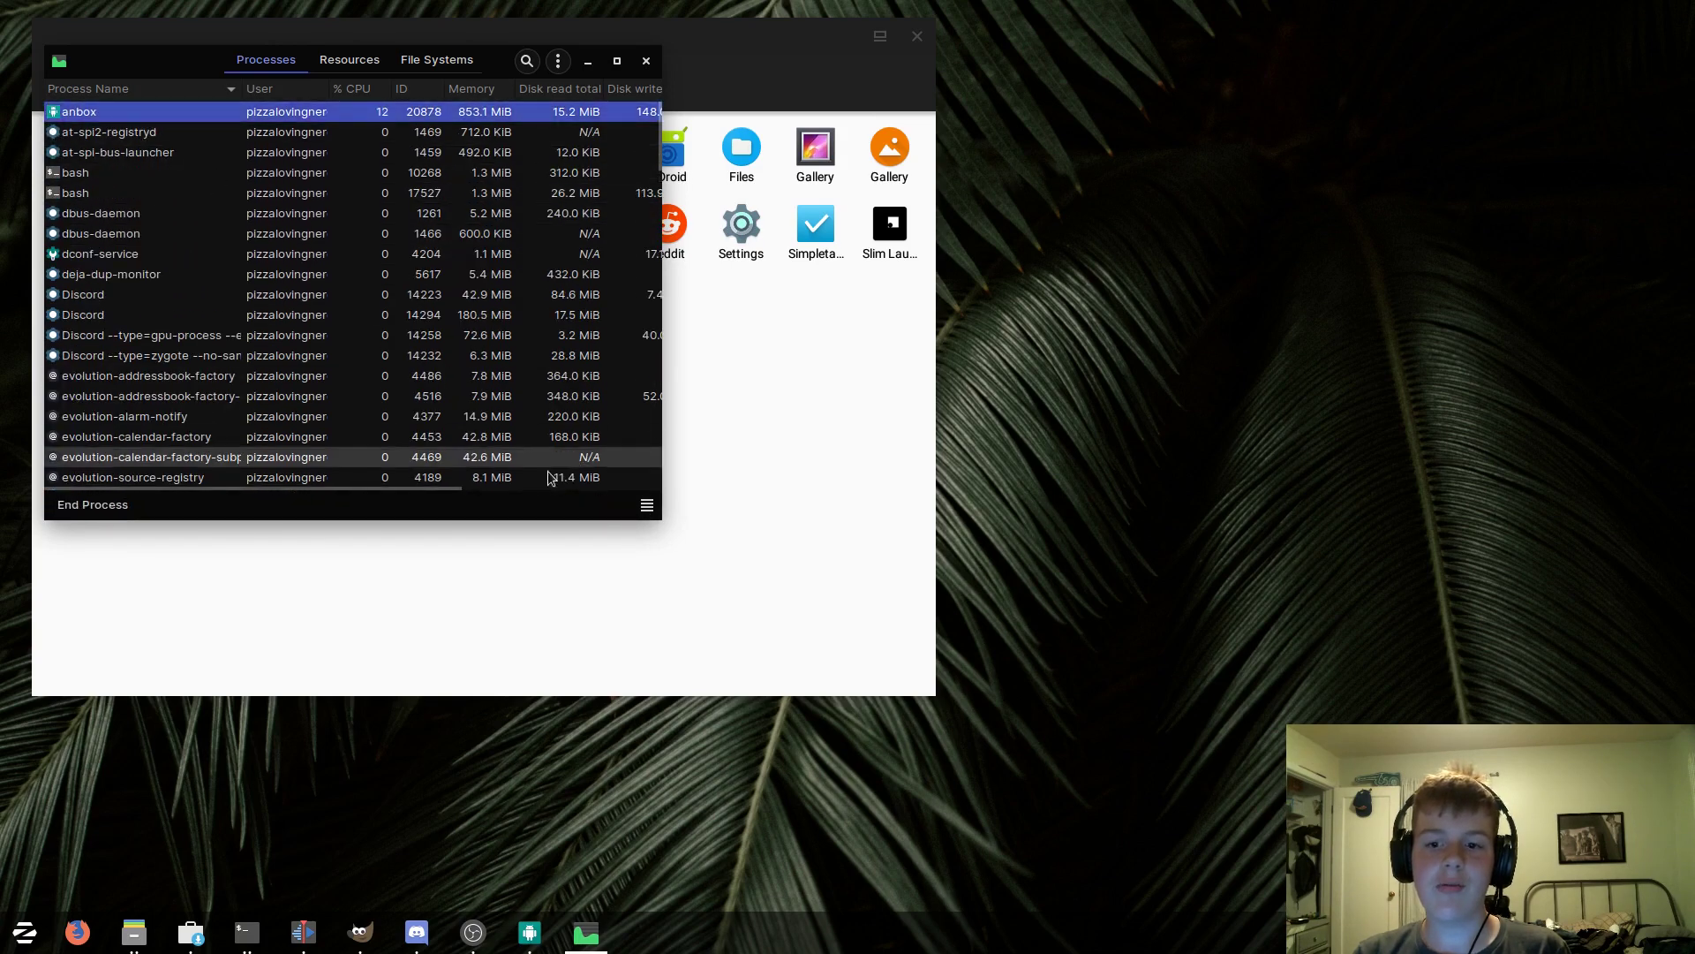
pyautogui.click(93, 504)
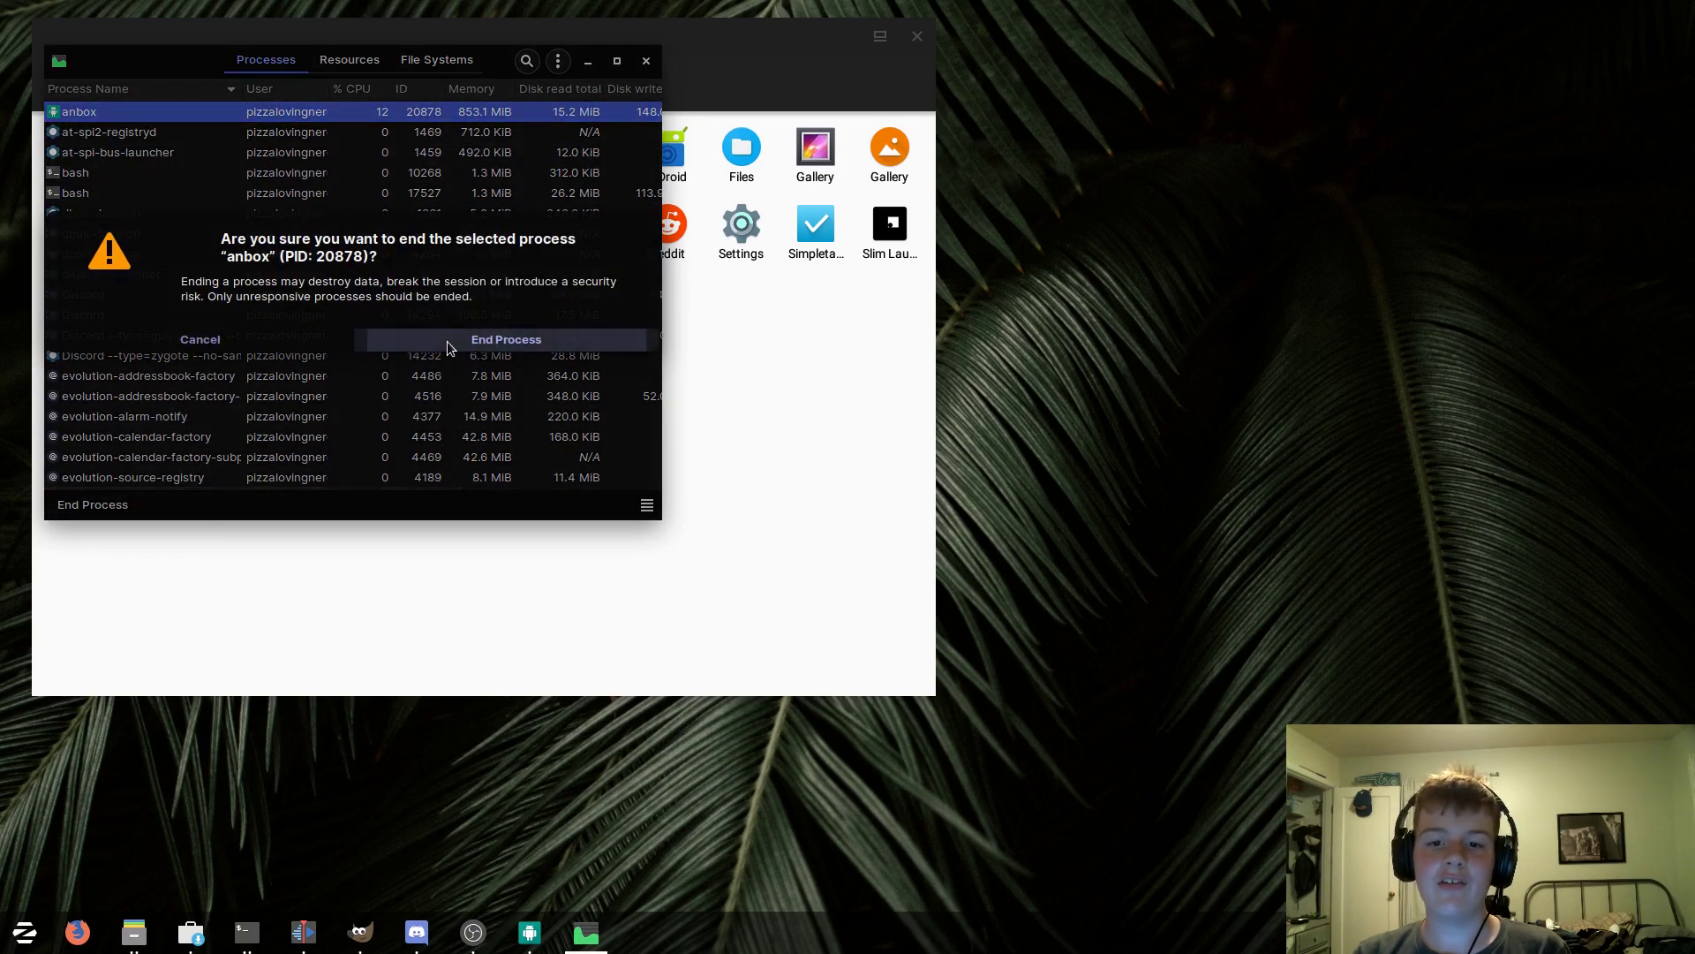
pyautogui.click(540, 341)
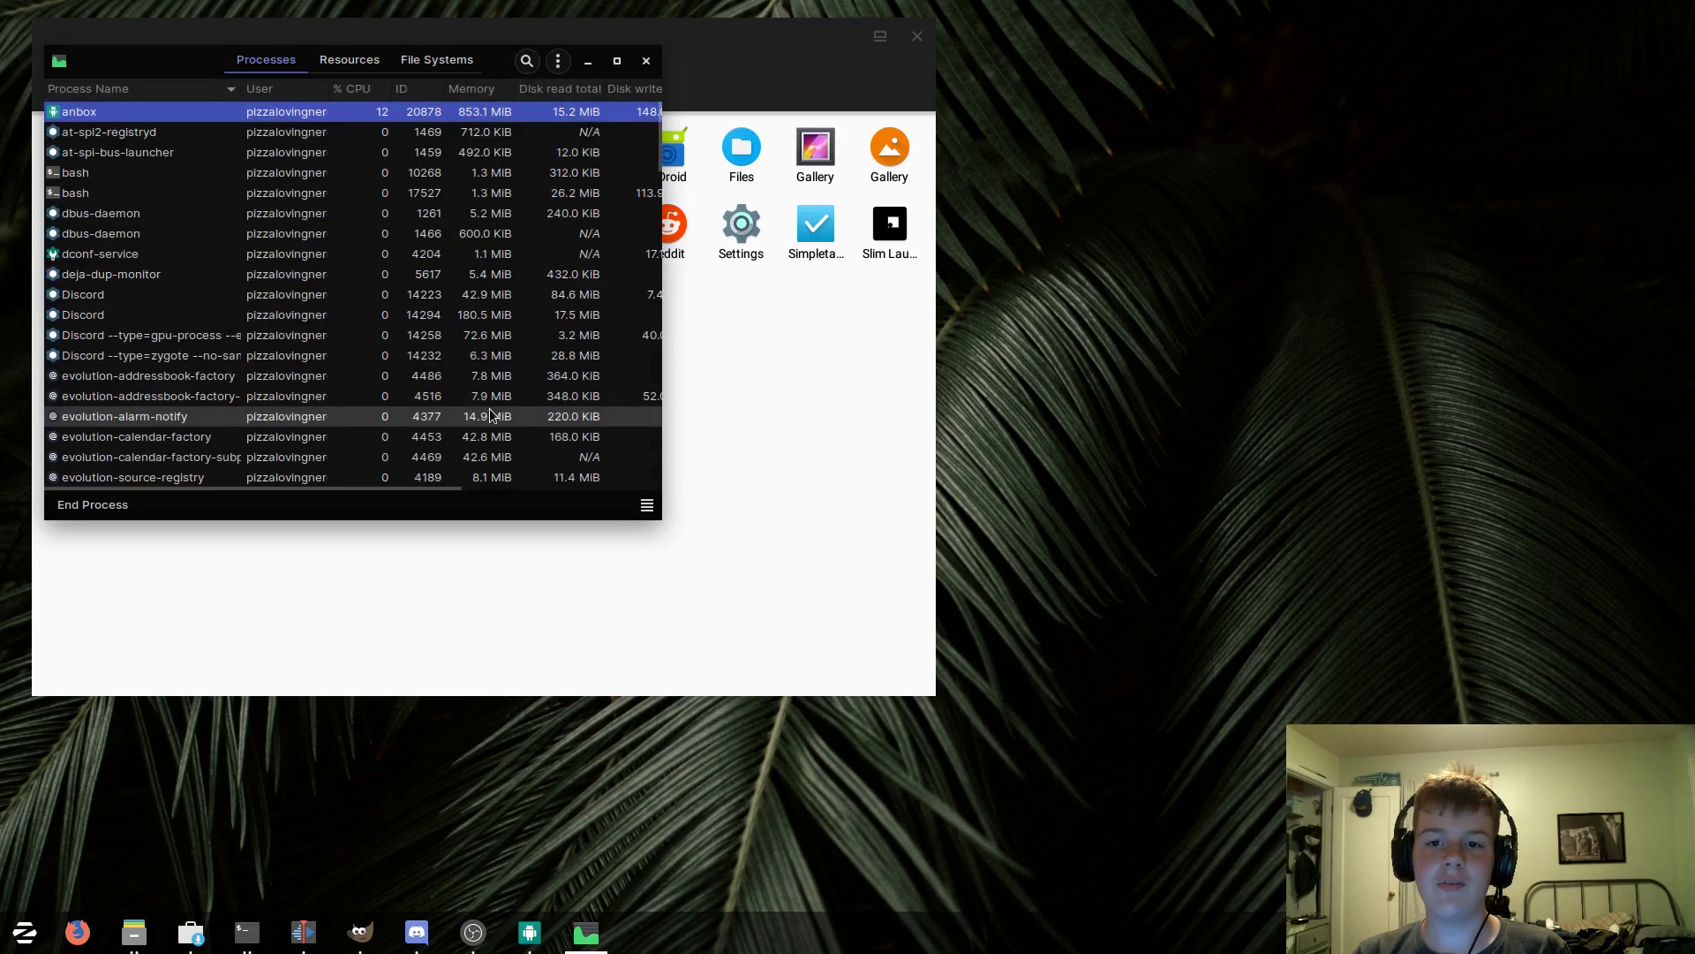
pyautogui.click(646, 60)
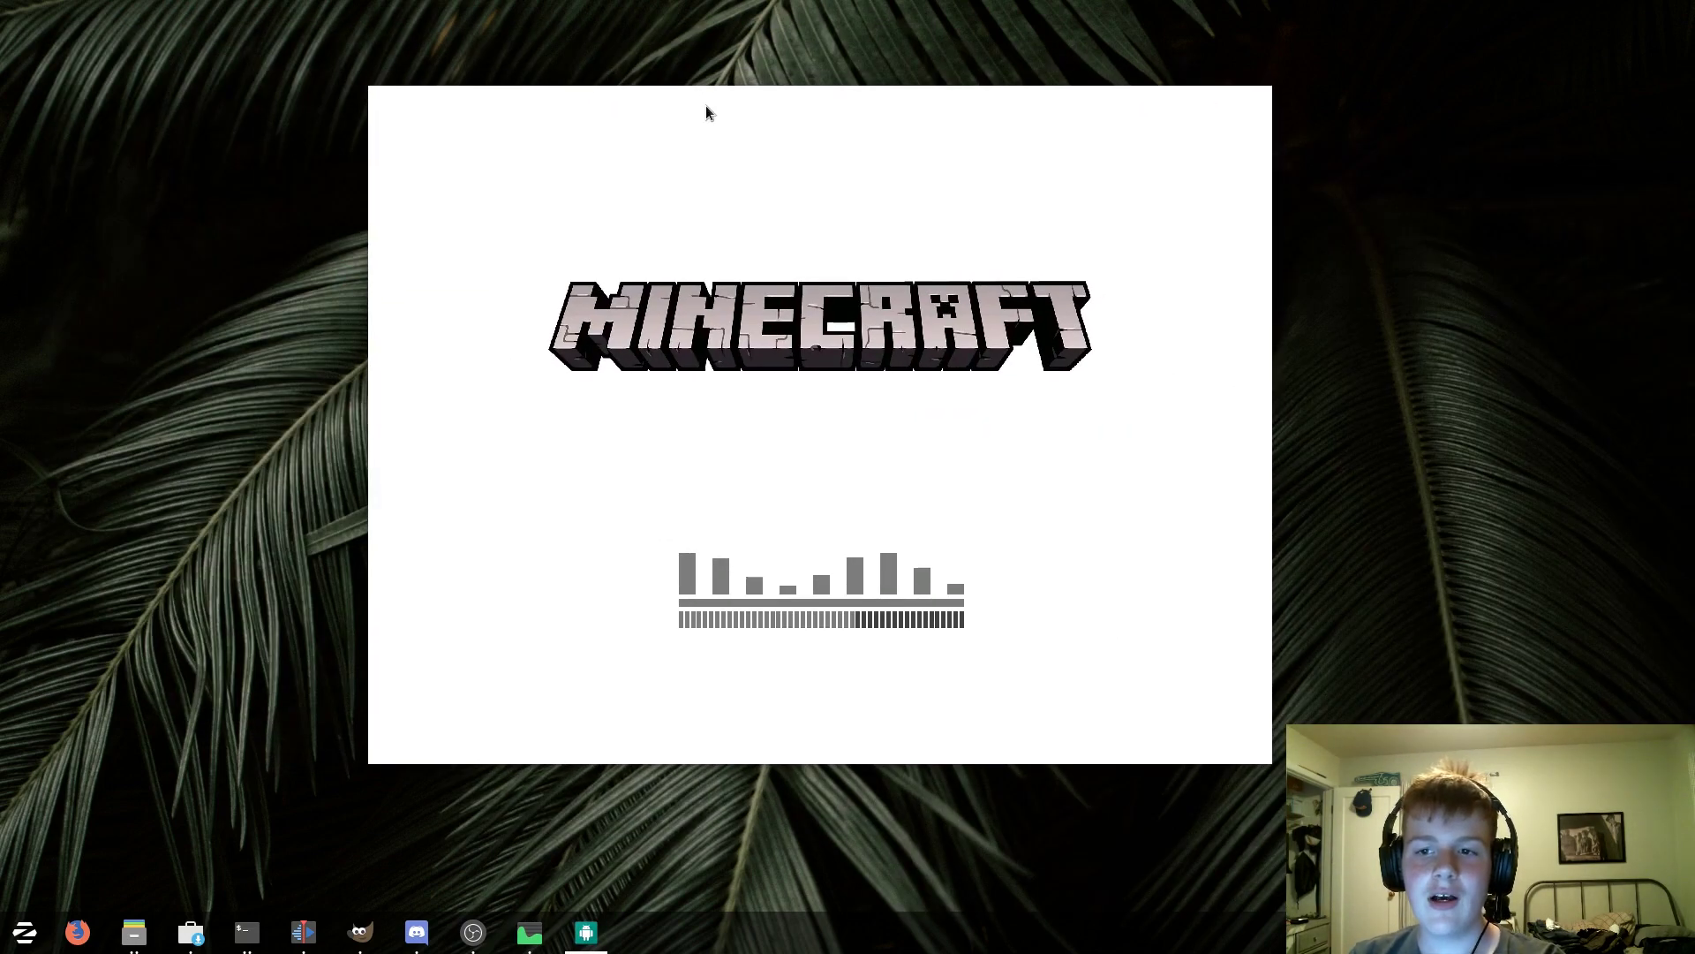
# Step: Move the Minecraft loading window toward the screen's top-left
pyautogui.moveTo(706, 106); pyautogui.dragTo(680, 88)
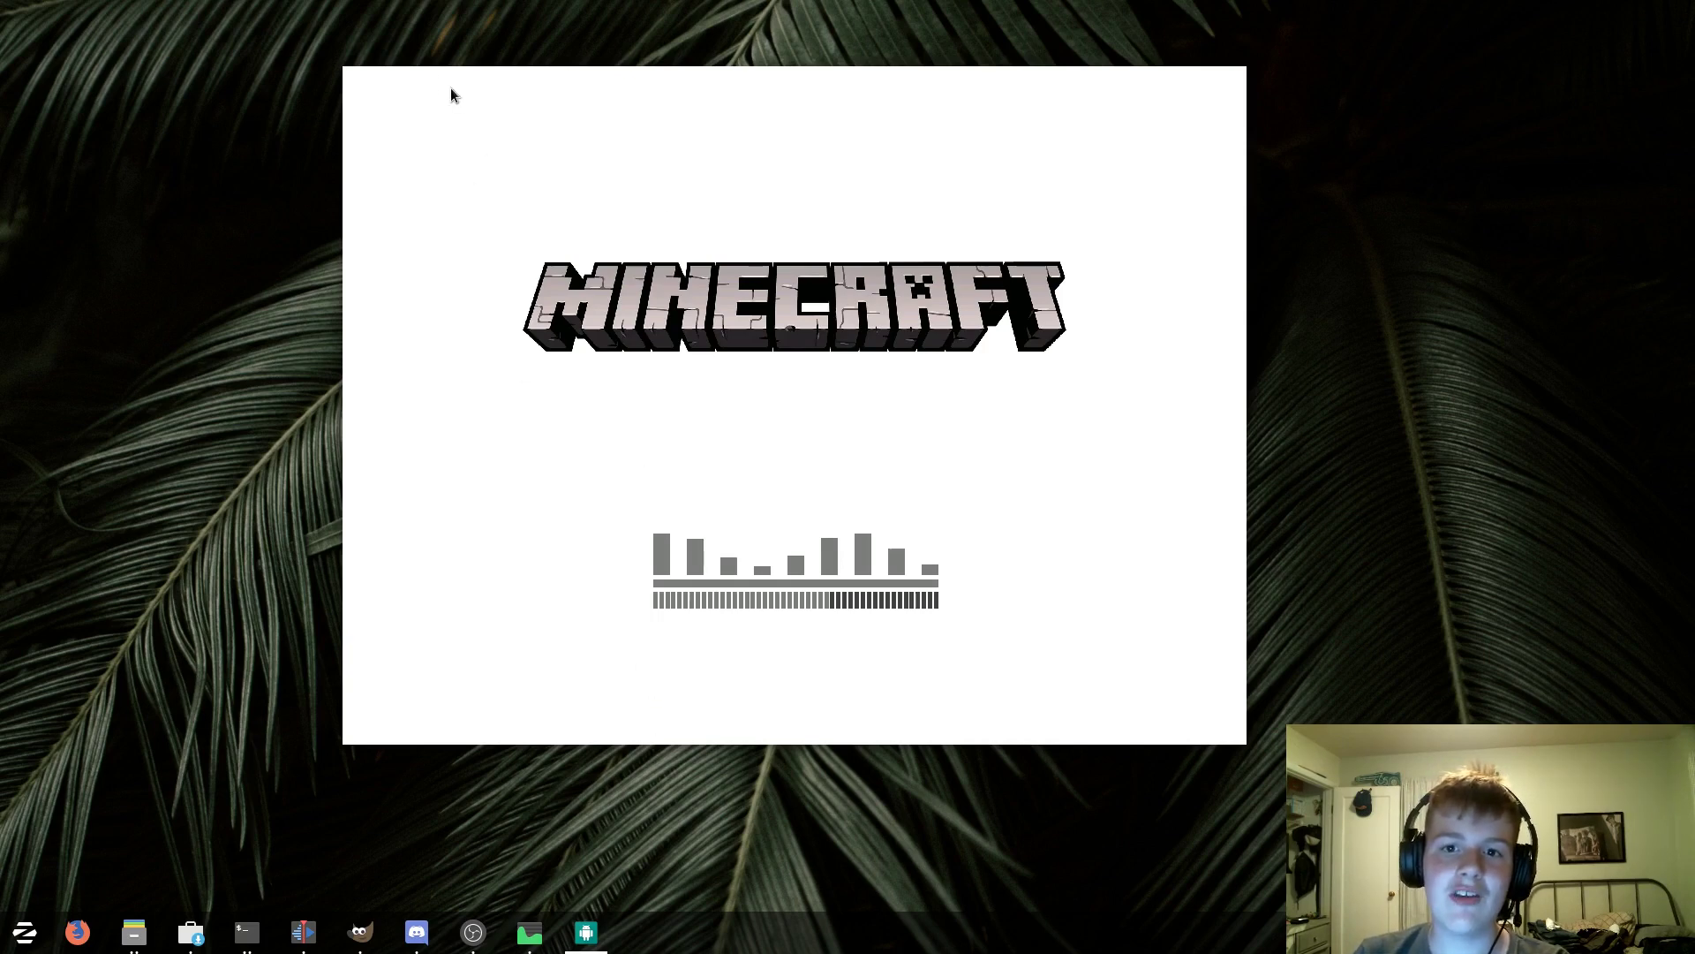
pyautogui.moveTo(447, 83); pyautogui.dragTo(394, 79)
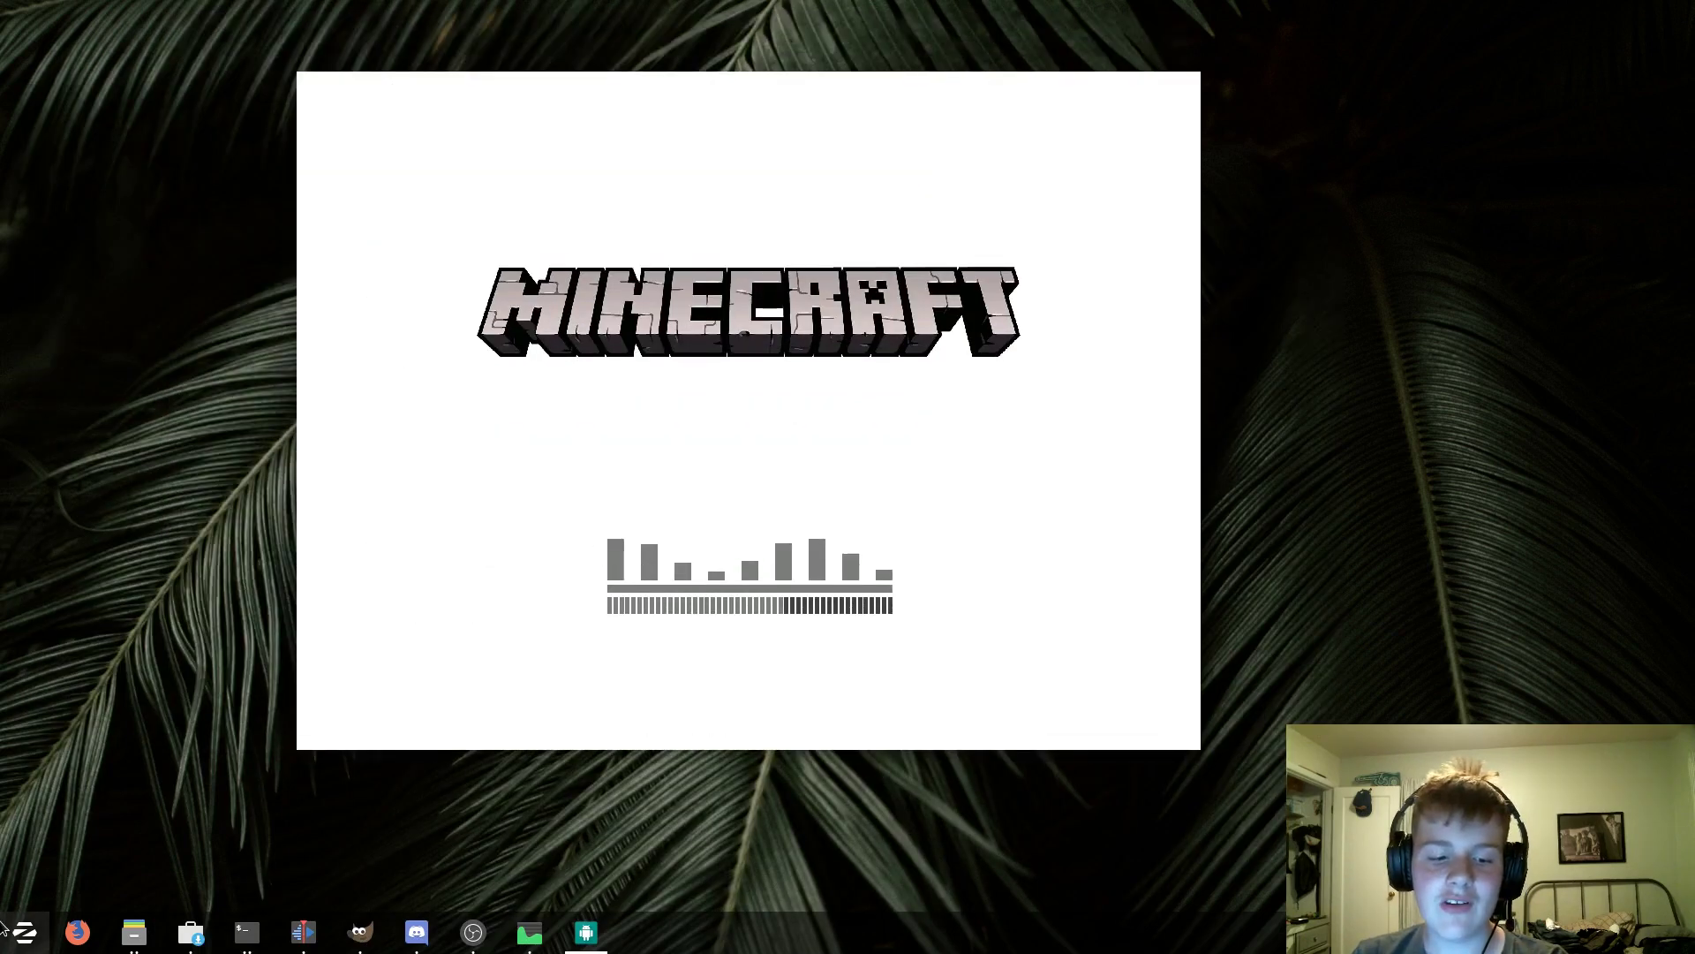
pyautogui.moveTo(390, 71); pyautogui.dragTo(253, 66)
# Step: Reopen System Monitor with Ctrl+Shift+Esc and end the anbox process again
pyautogui.hotkey('ctrl', 'shift', 'Escape')
pyautogui.click(193, 113)
pyautogui.click(113, 505)
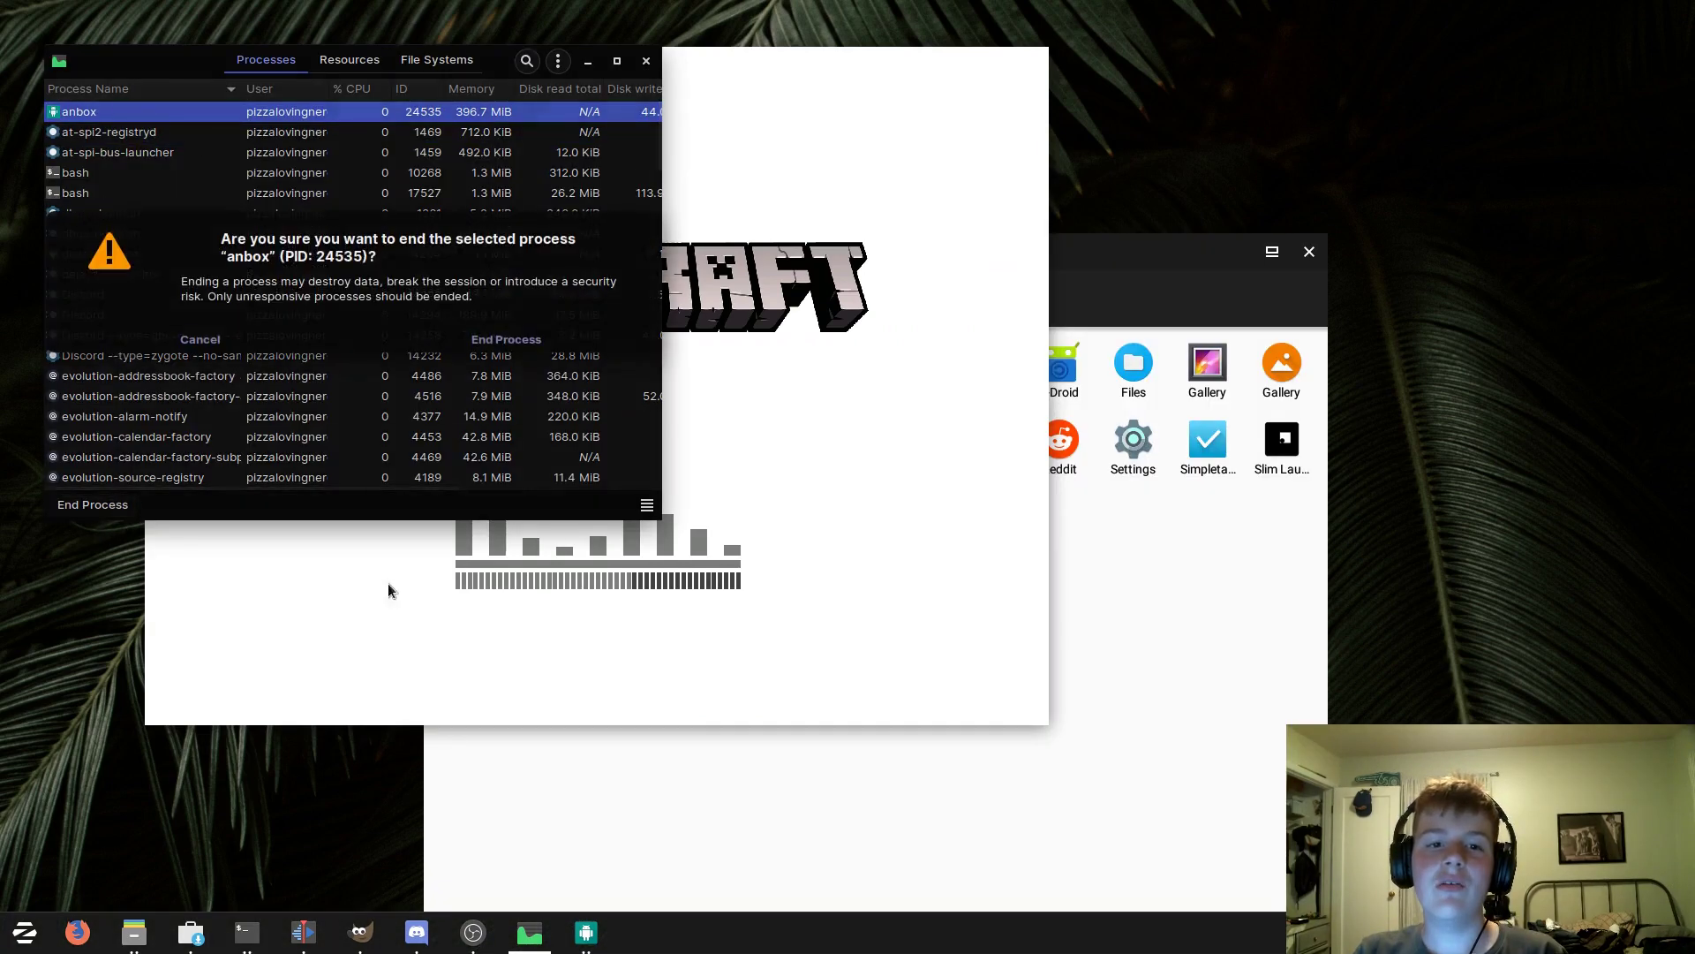
pyautogui.click(521, 334)
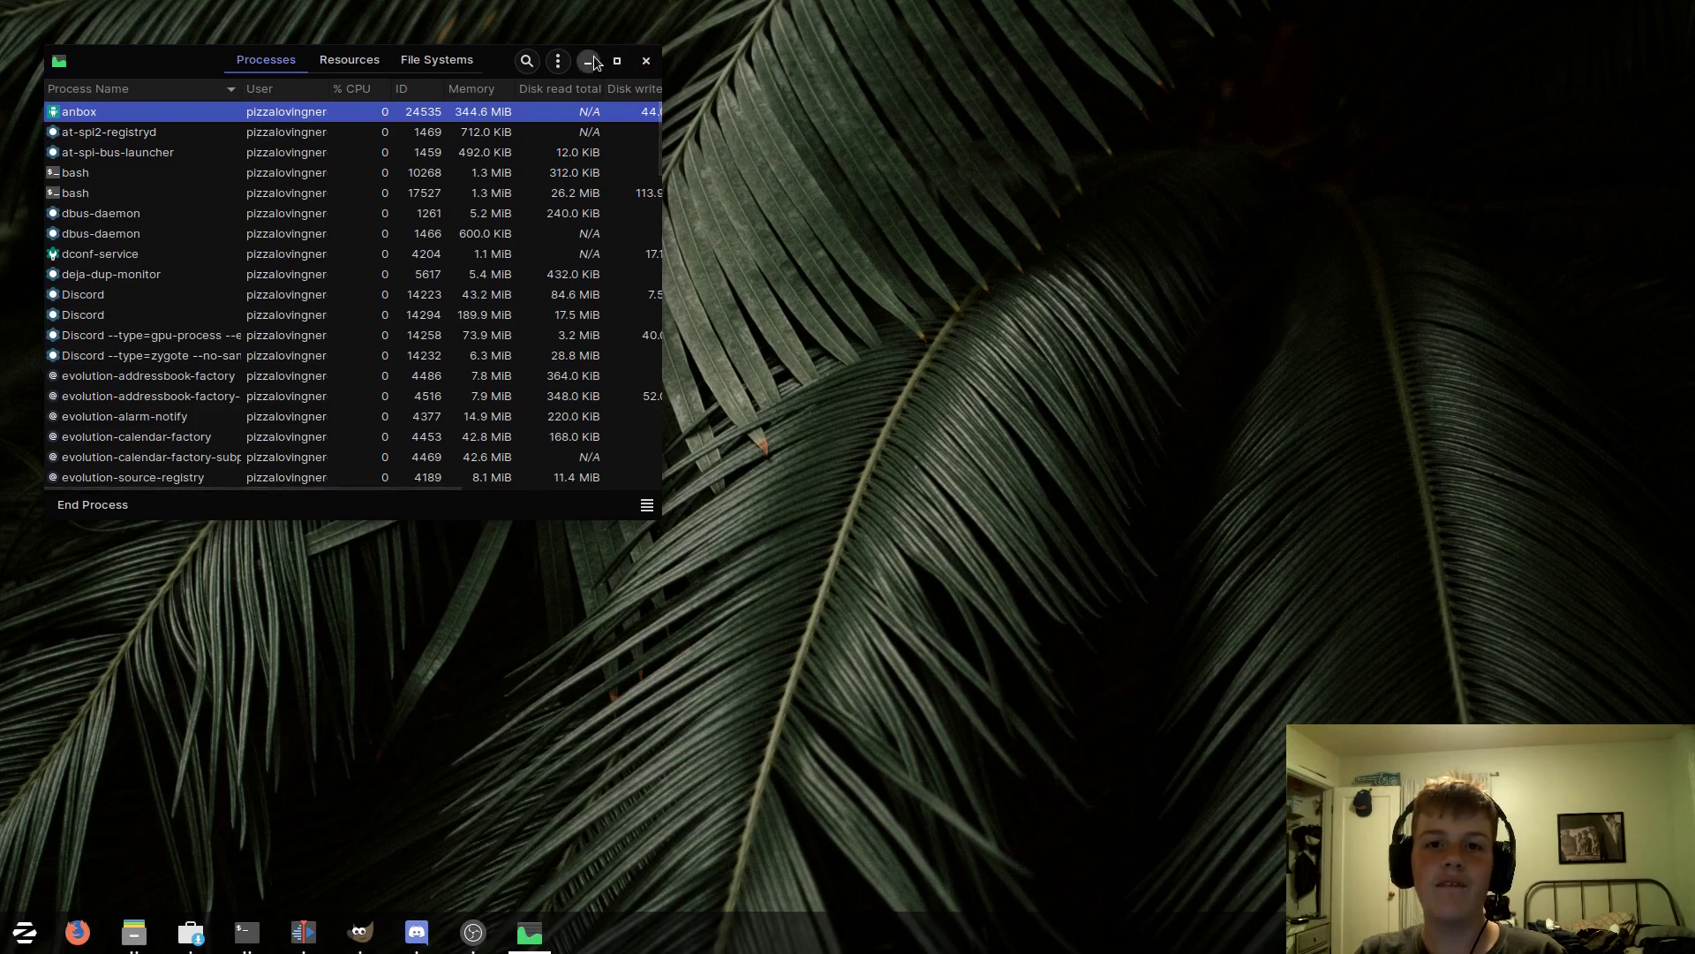
# Step: Browse Reddit's subreddit list, return to the Home feed, and switch to the signed-in account
pyautogui.click(589, 61)
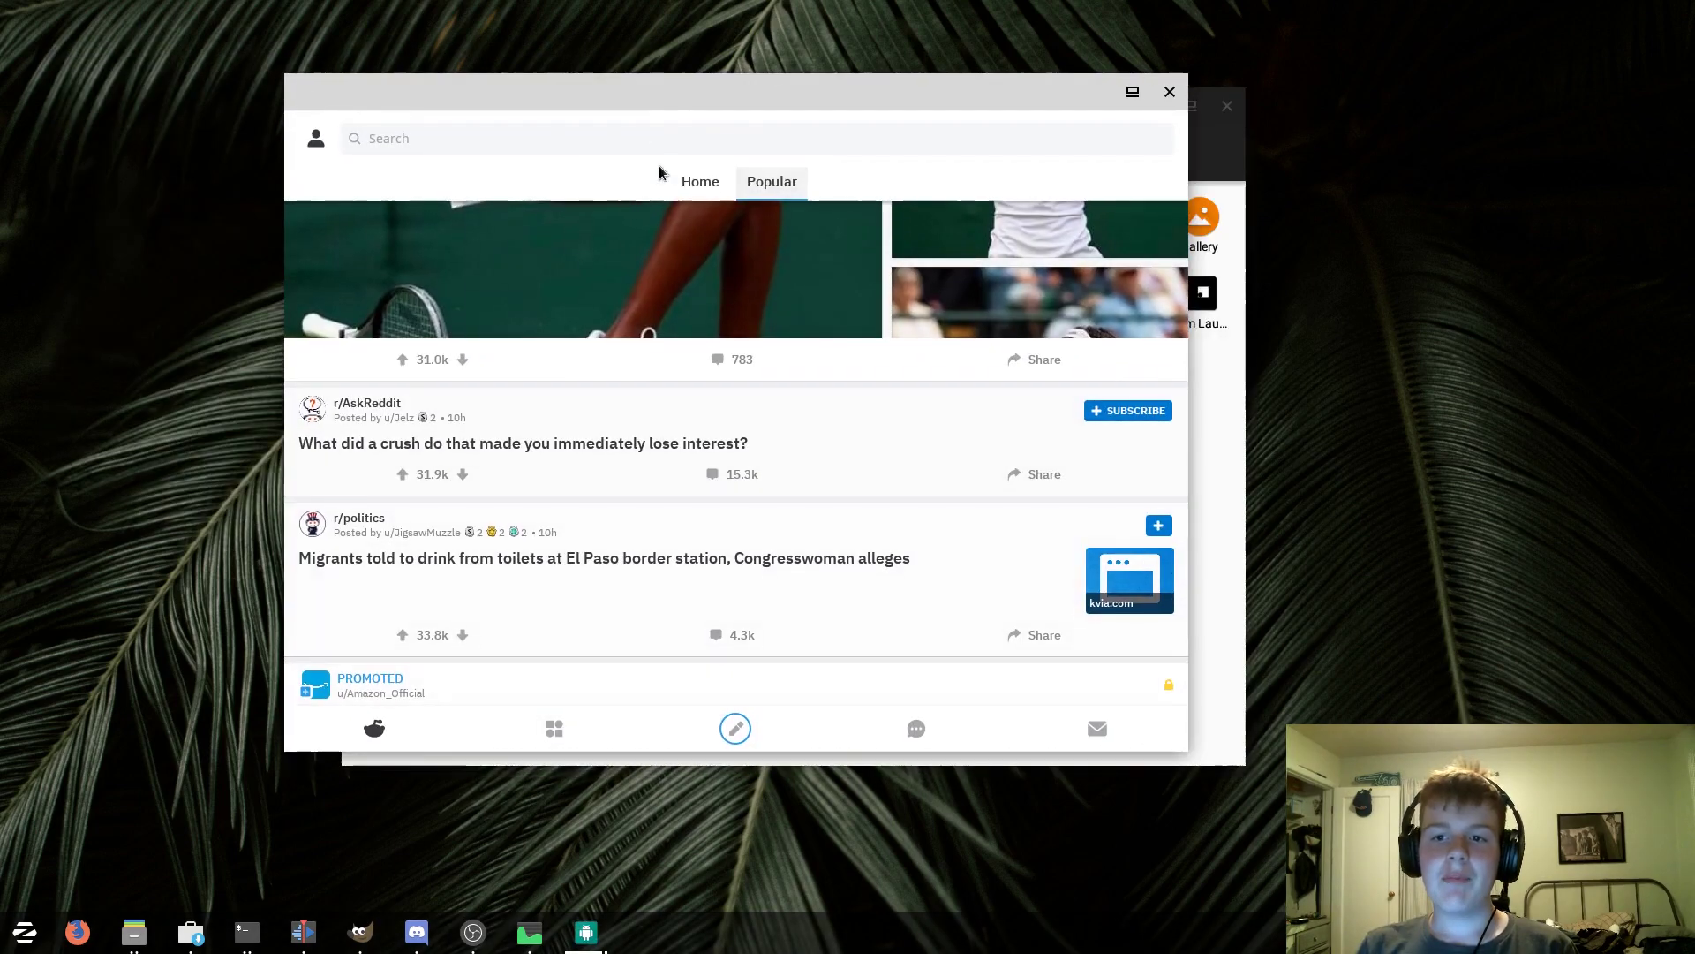
pyautogui.click(558, 723)
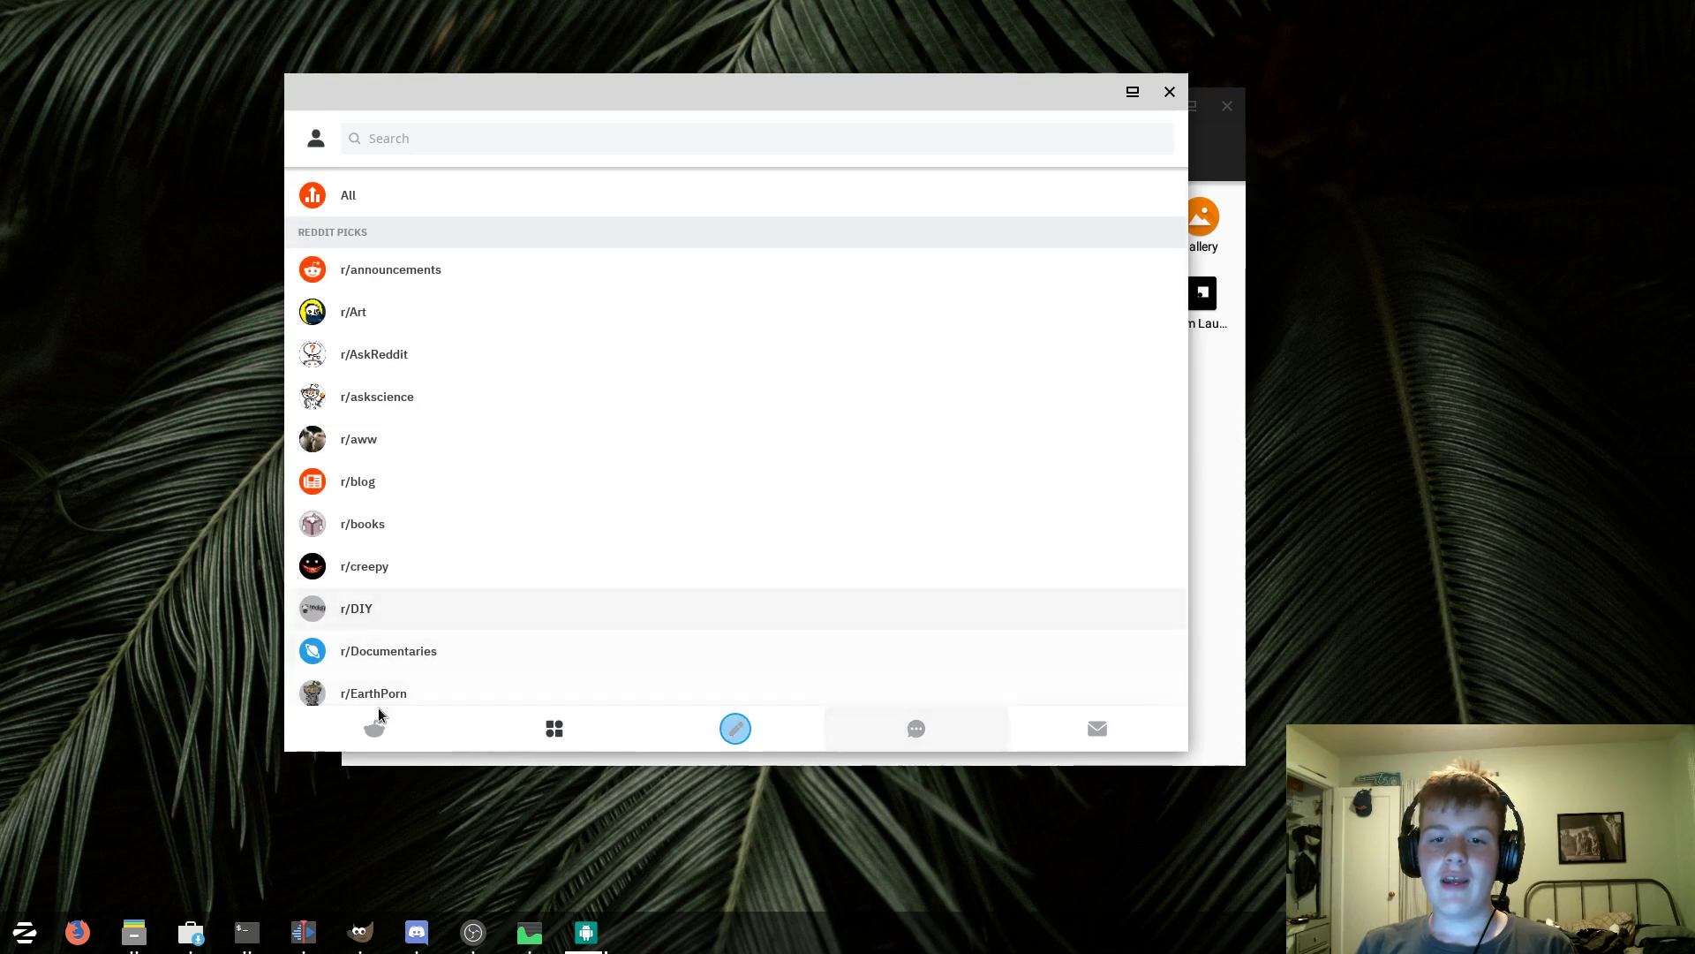
pyautogui.scroll(-3, 460, 272)
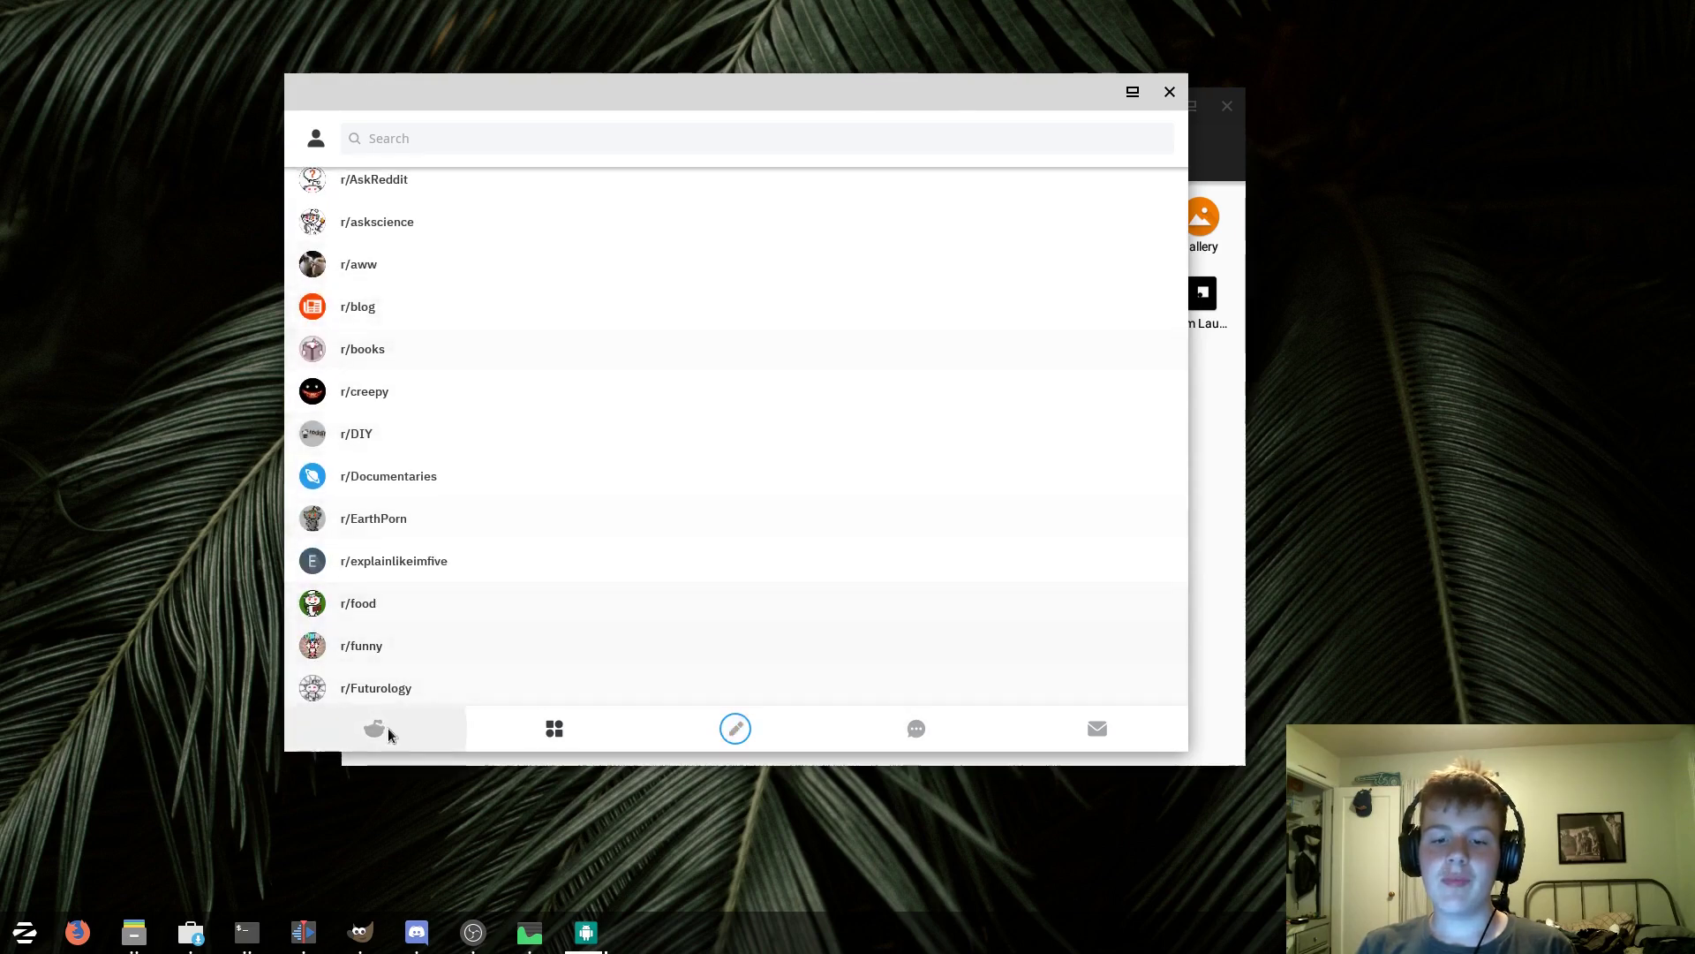
pyautogui.click(372, 733)
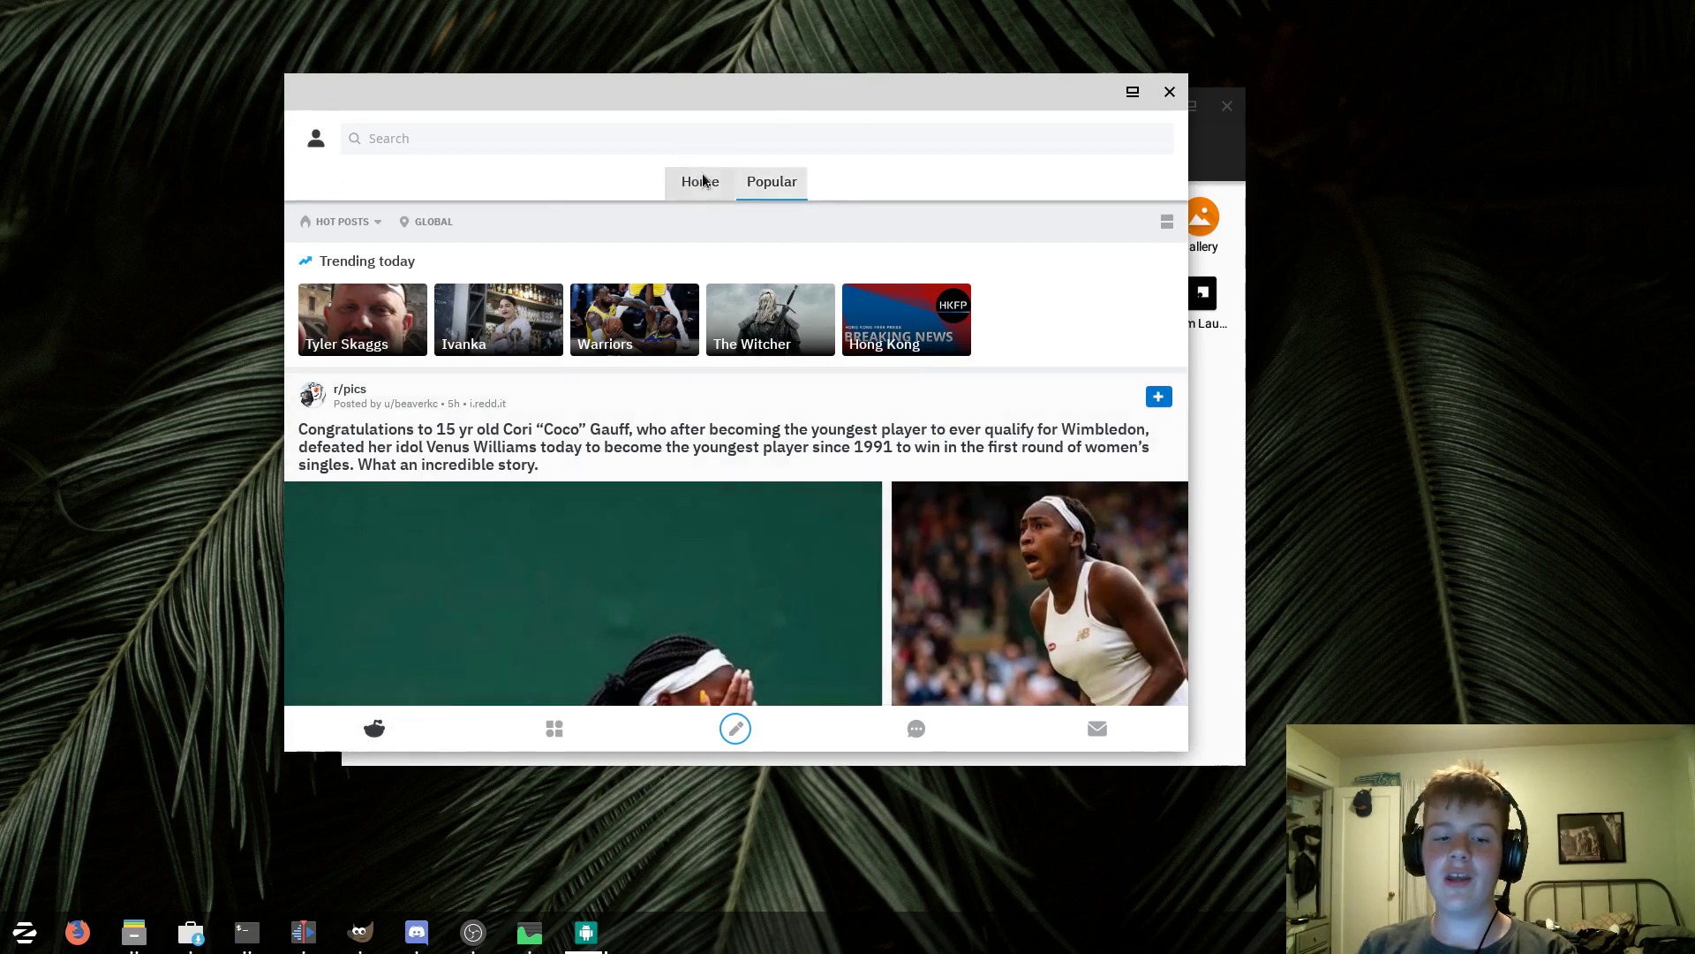
pyautogui.click(702, 181)
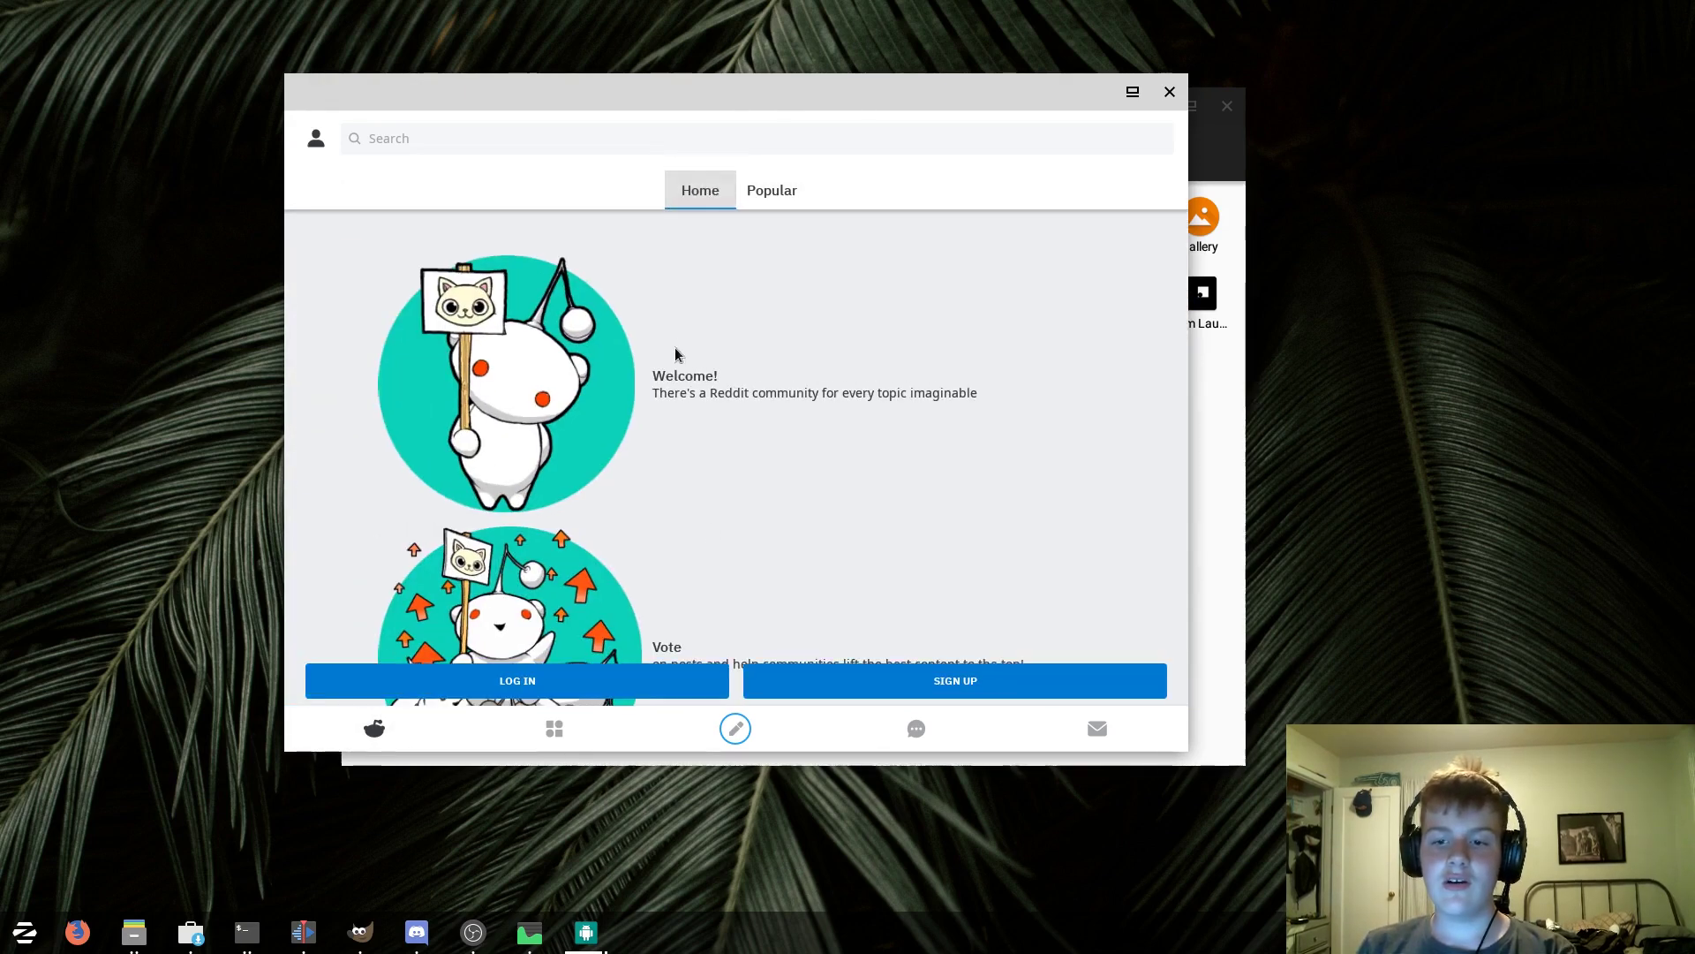
pyautogui.click(581, 680)
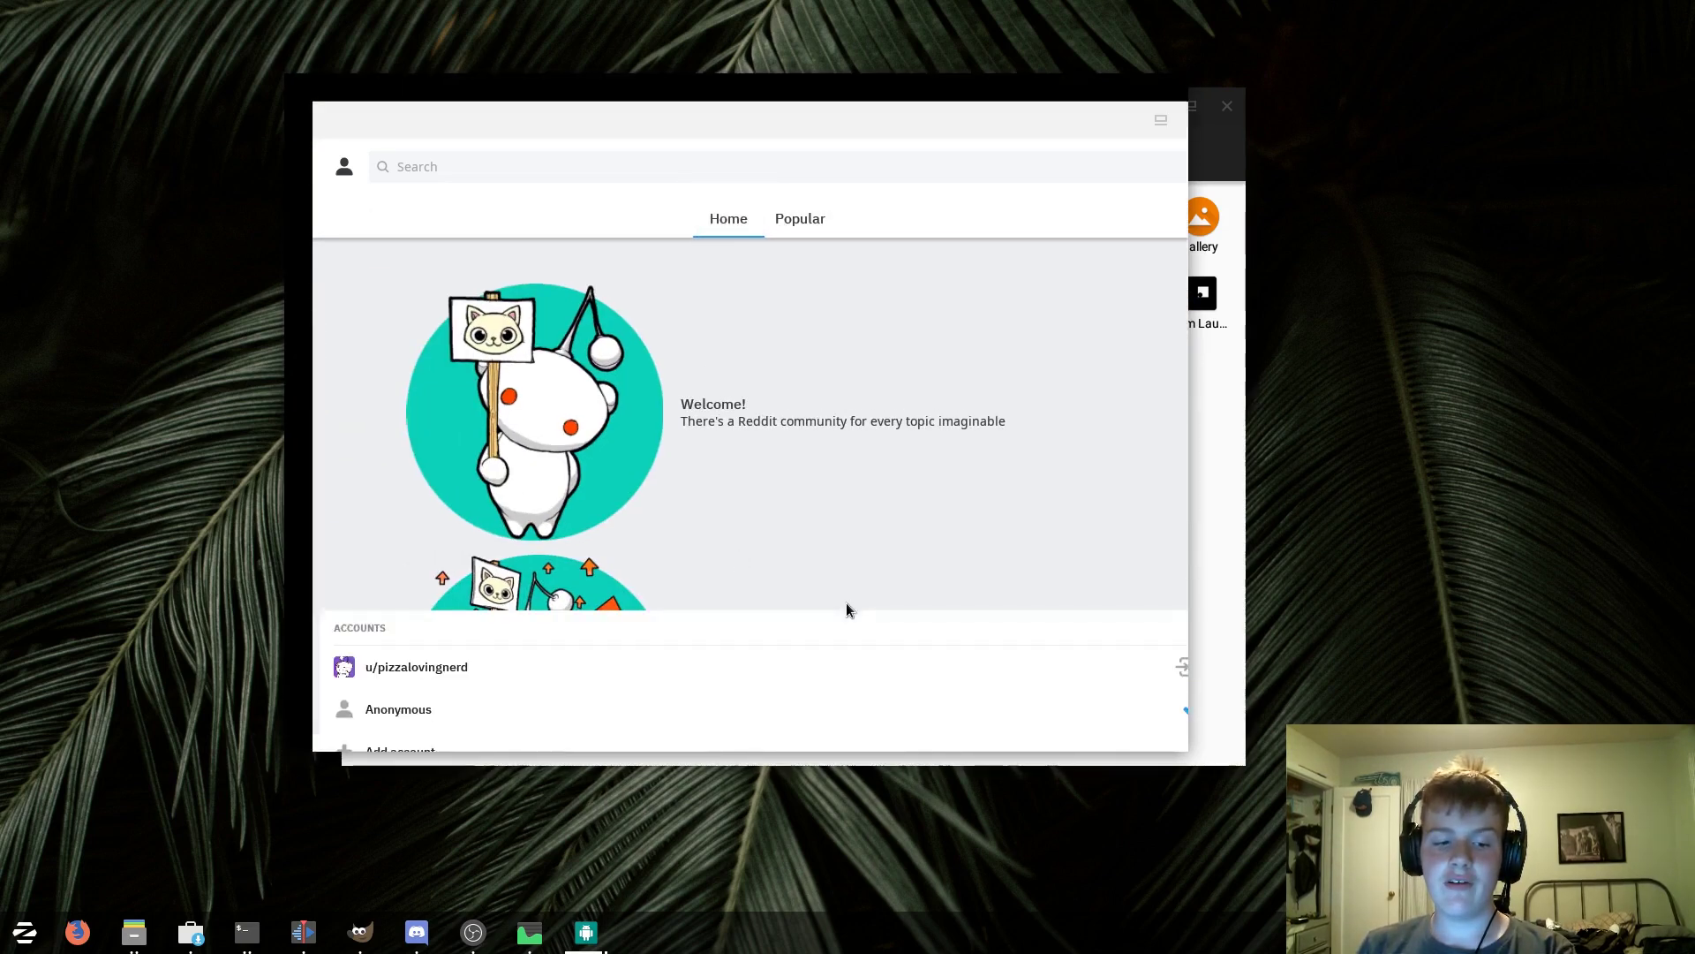
pyautogui.click(456, 673)
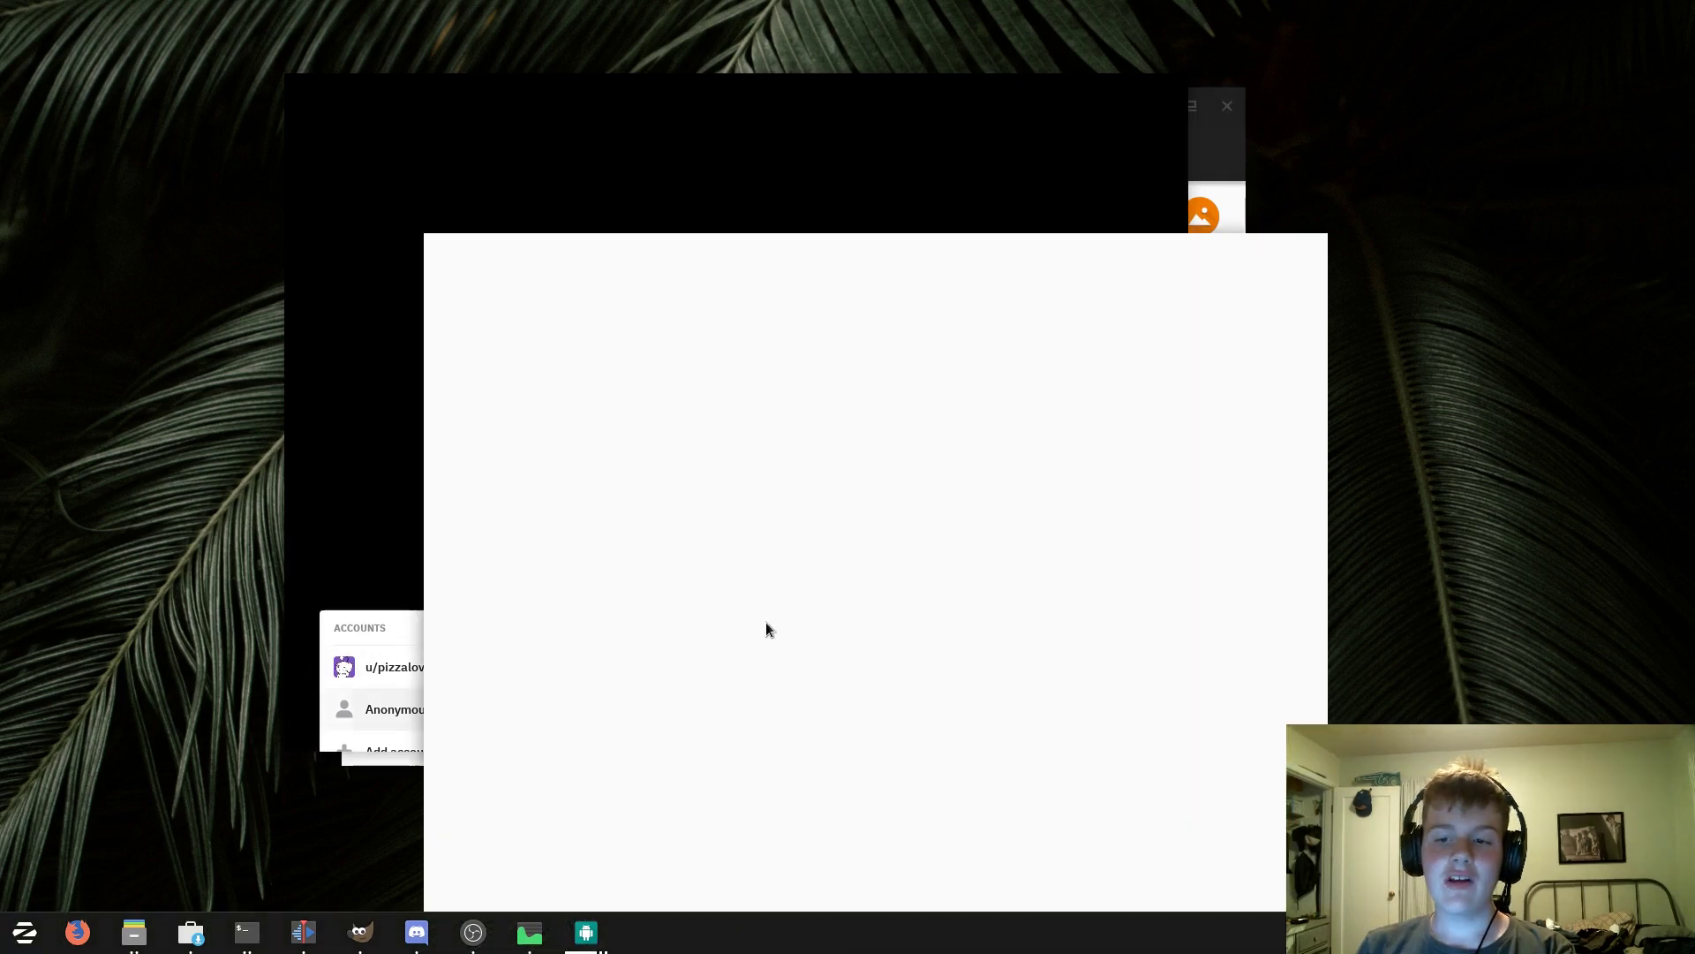
pyautogui.moveTo(668, 233); pyautogui.dragTo(406, 72)
pyautogui.click(188, 129)
pyautogui.click(185, 130)
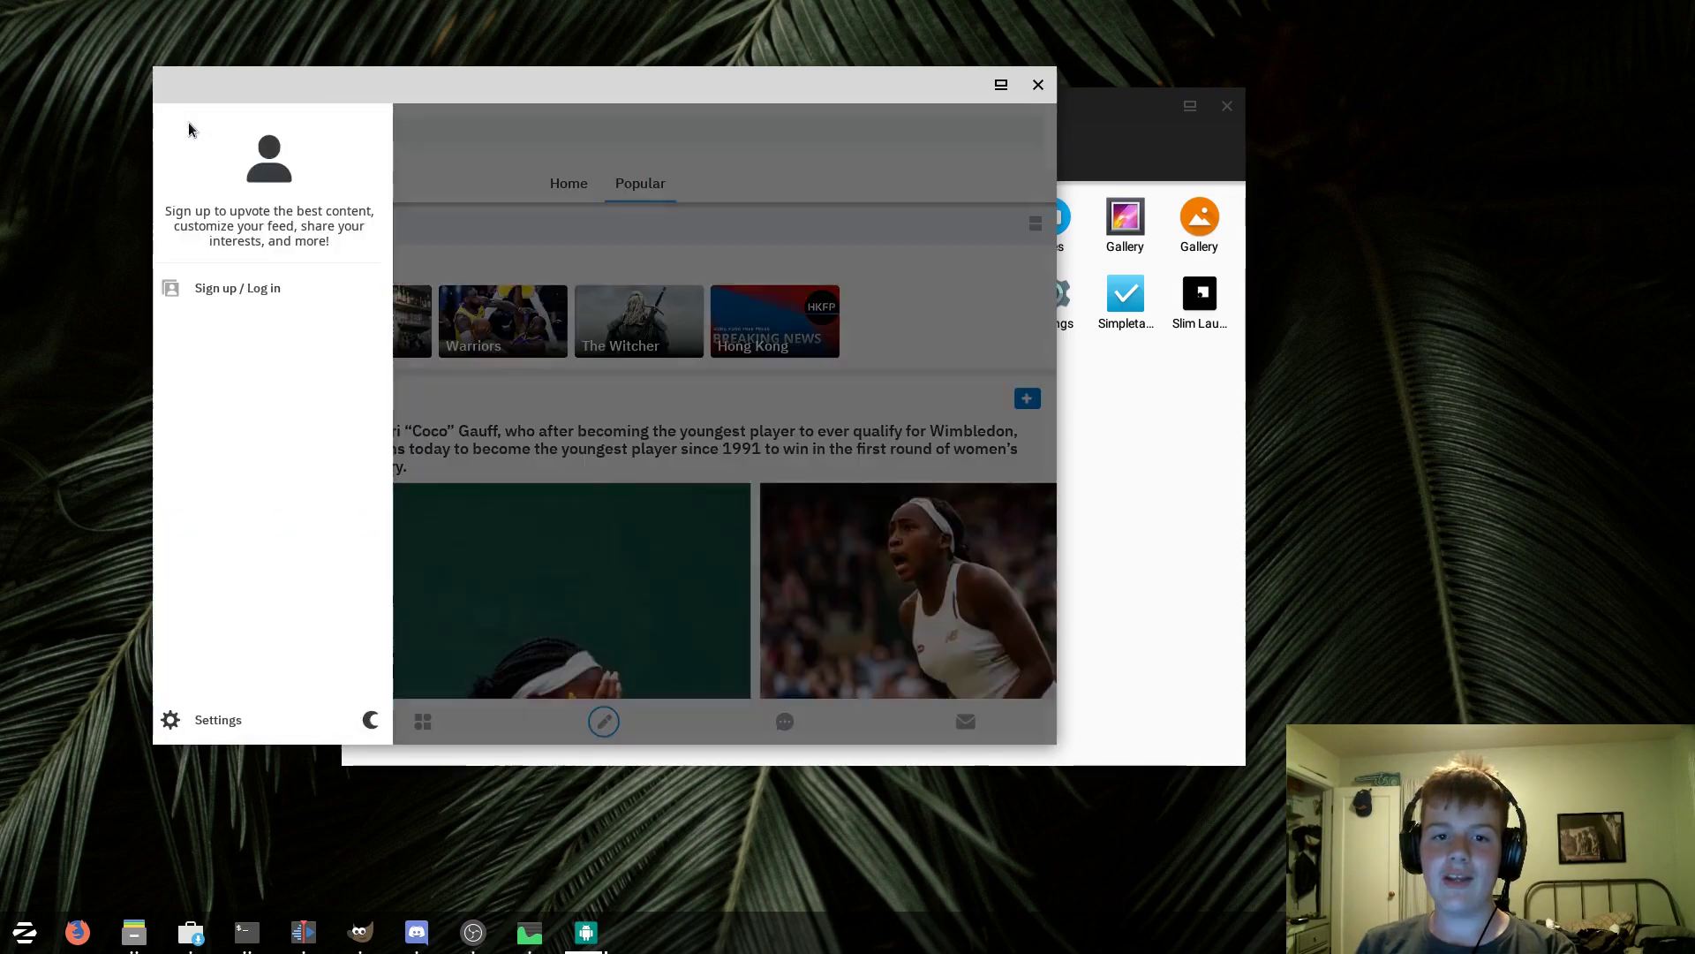
pyautogui.click(633, 258)
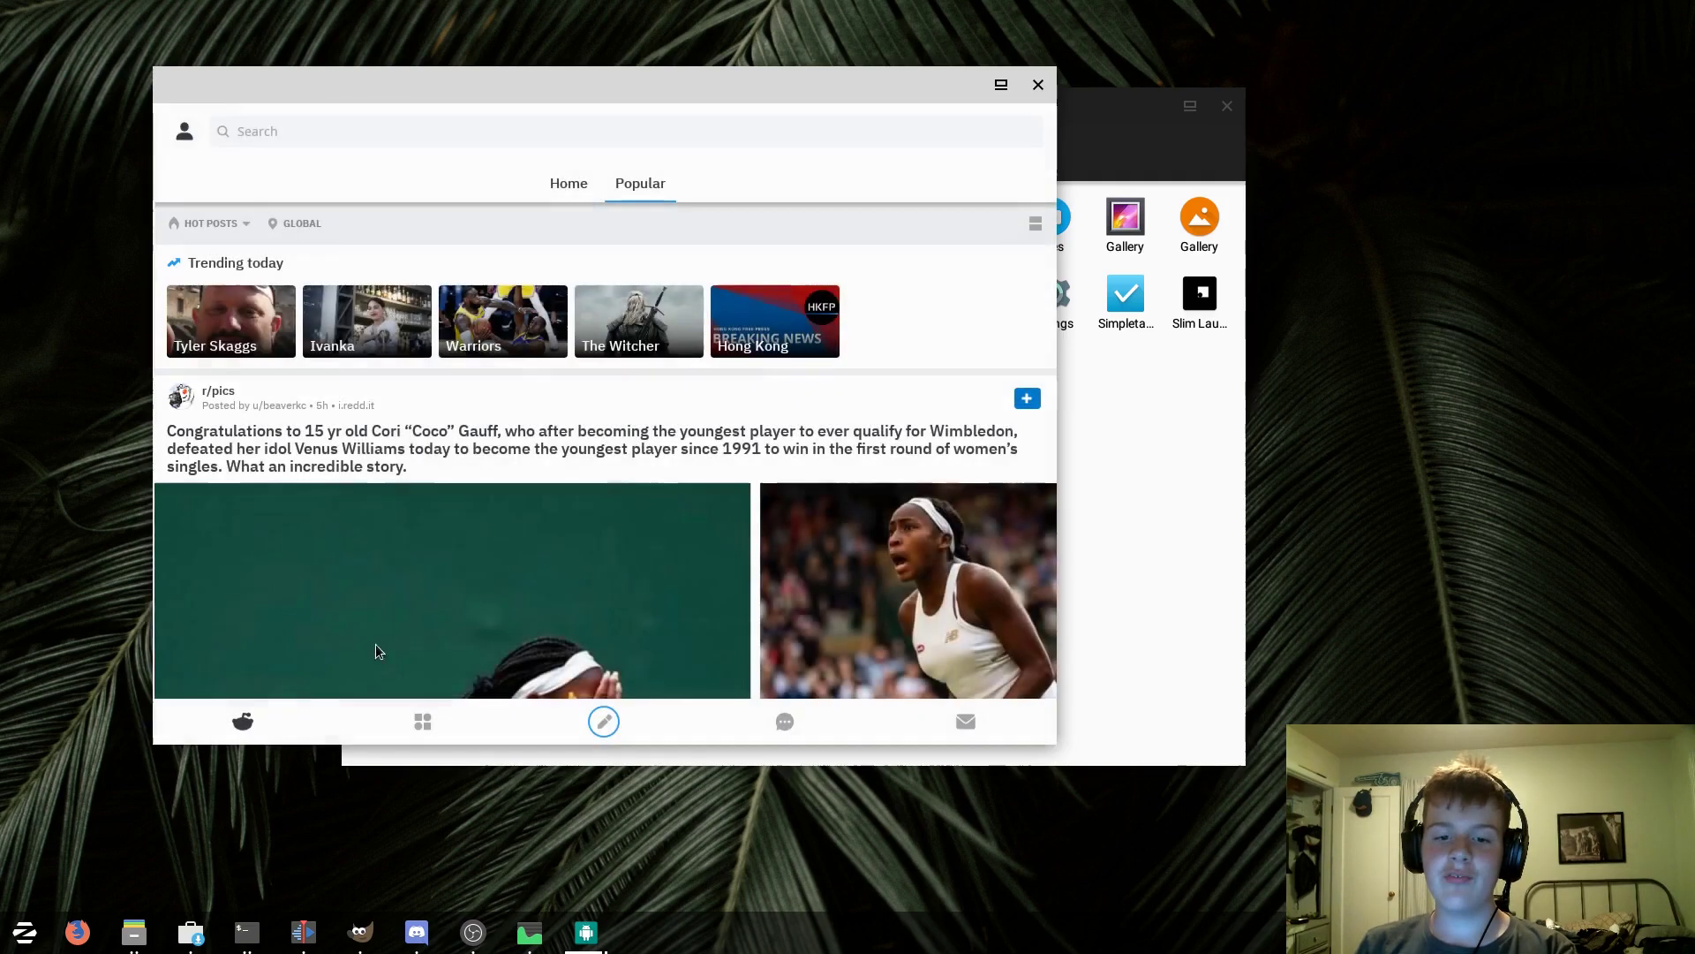
pyautogui.click(185, 131)
pyautogui.click(269, 285)
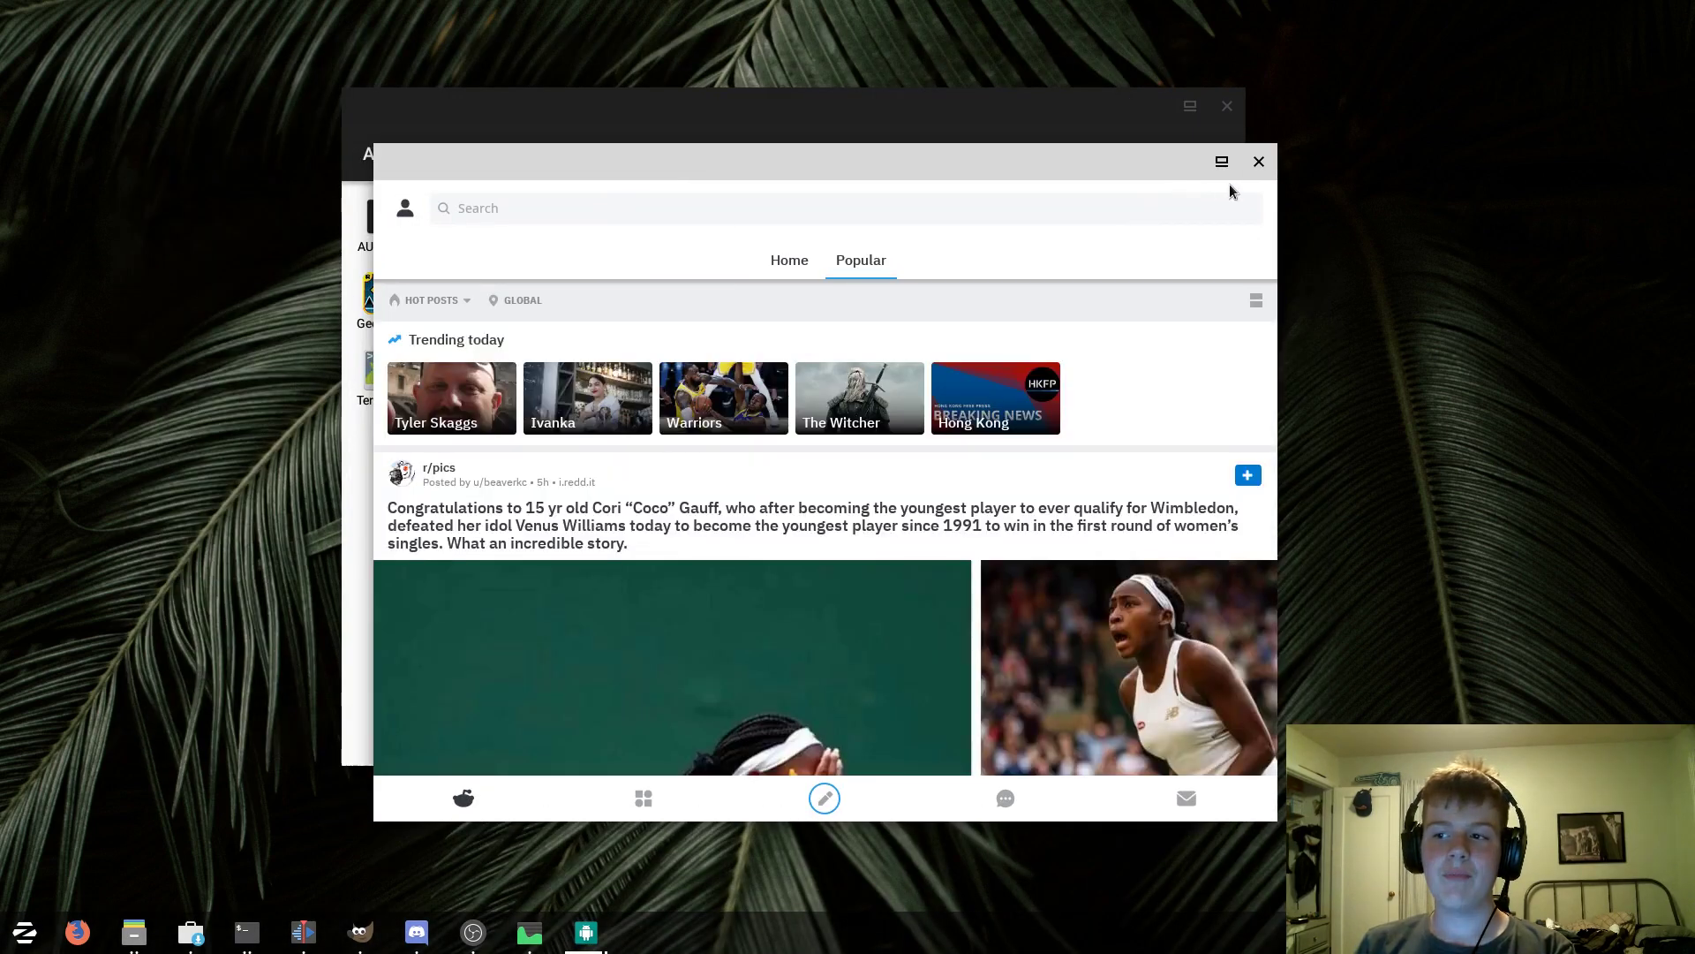
pyautogui.click(1254, 163)
# Step: Open Discord's #general channel and type 'ytp' in the message box
pyautogui.click(633, 144)
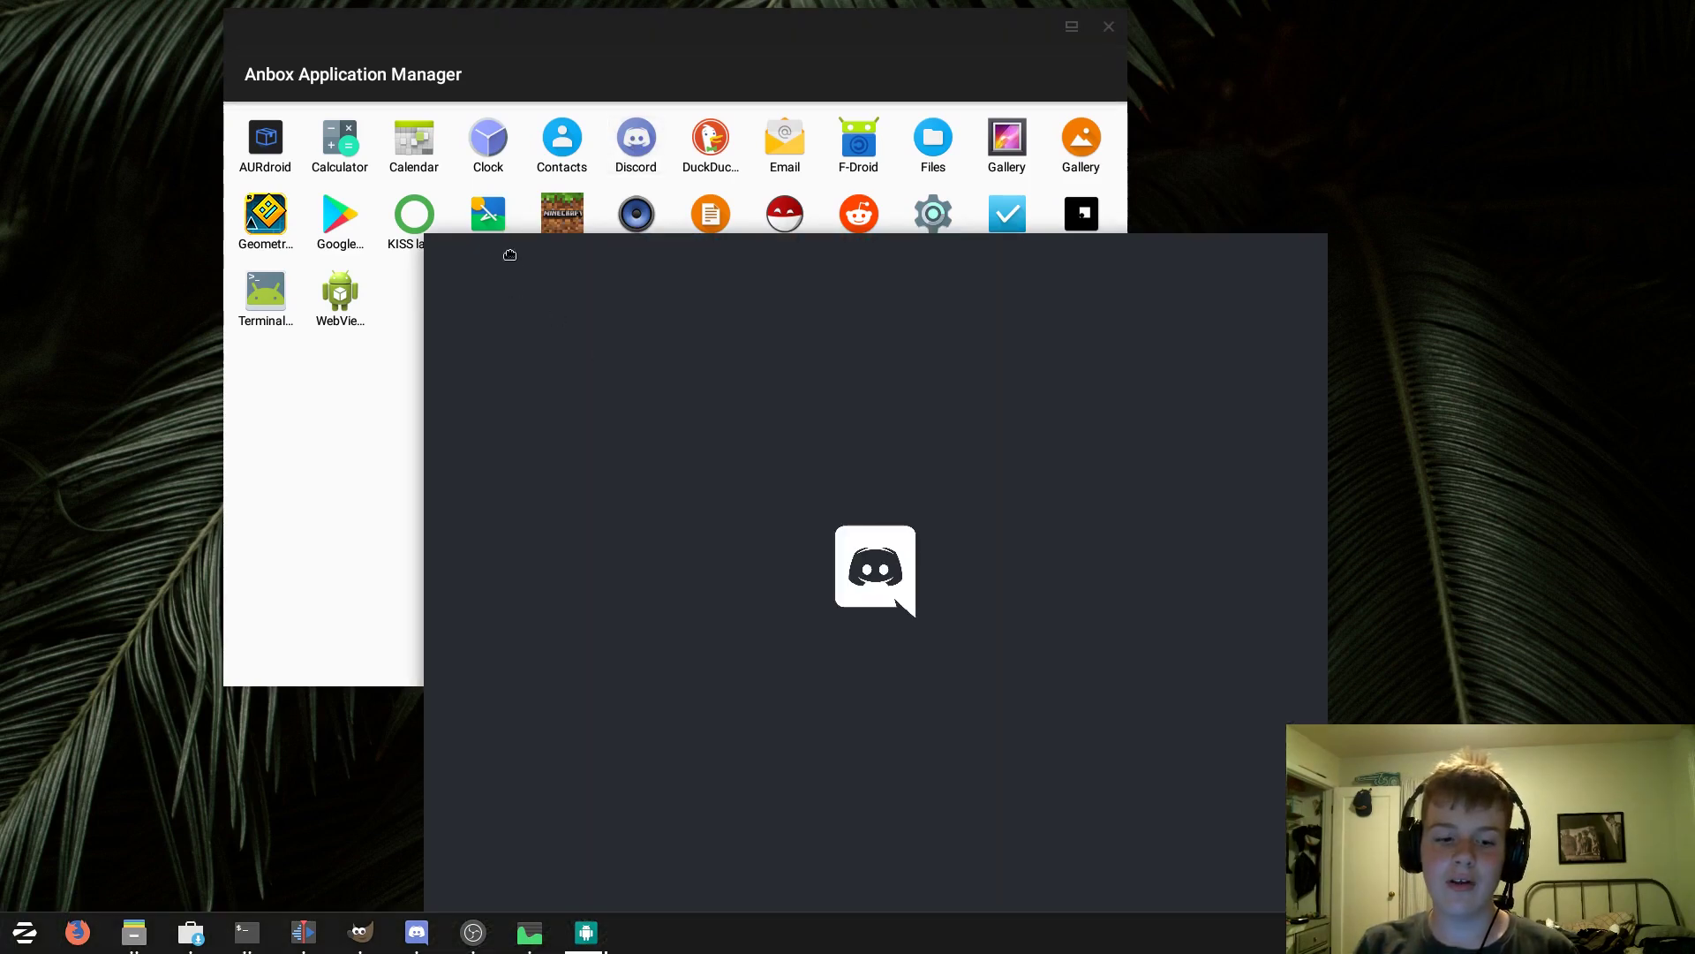
pyautogui.moveTo(500, 249); pyautogui.dragTo(432, 162)
pyautogui.moveTo(645, 166); pyautogui.dragTo(590, 105)
pyautogui.click(428, 389)
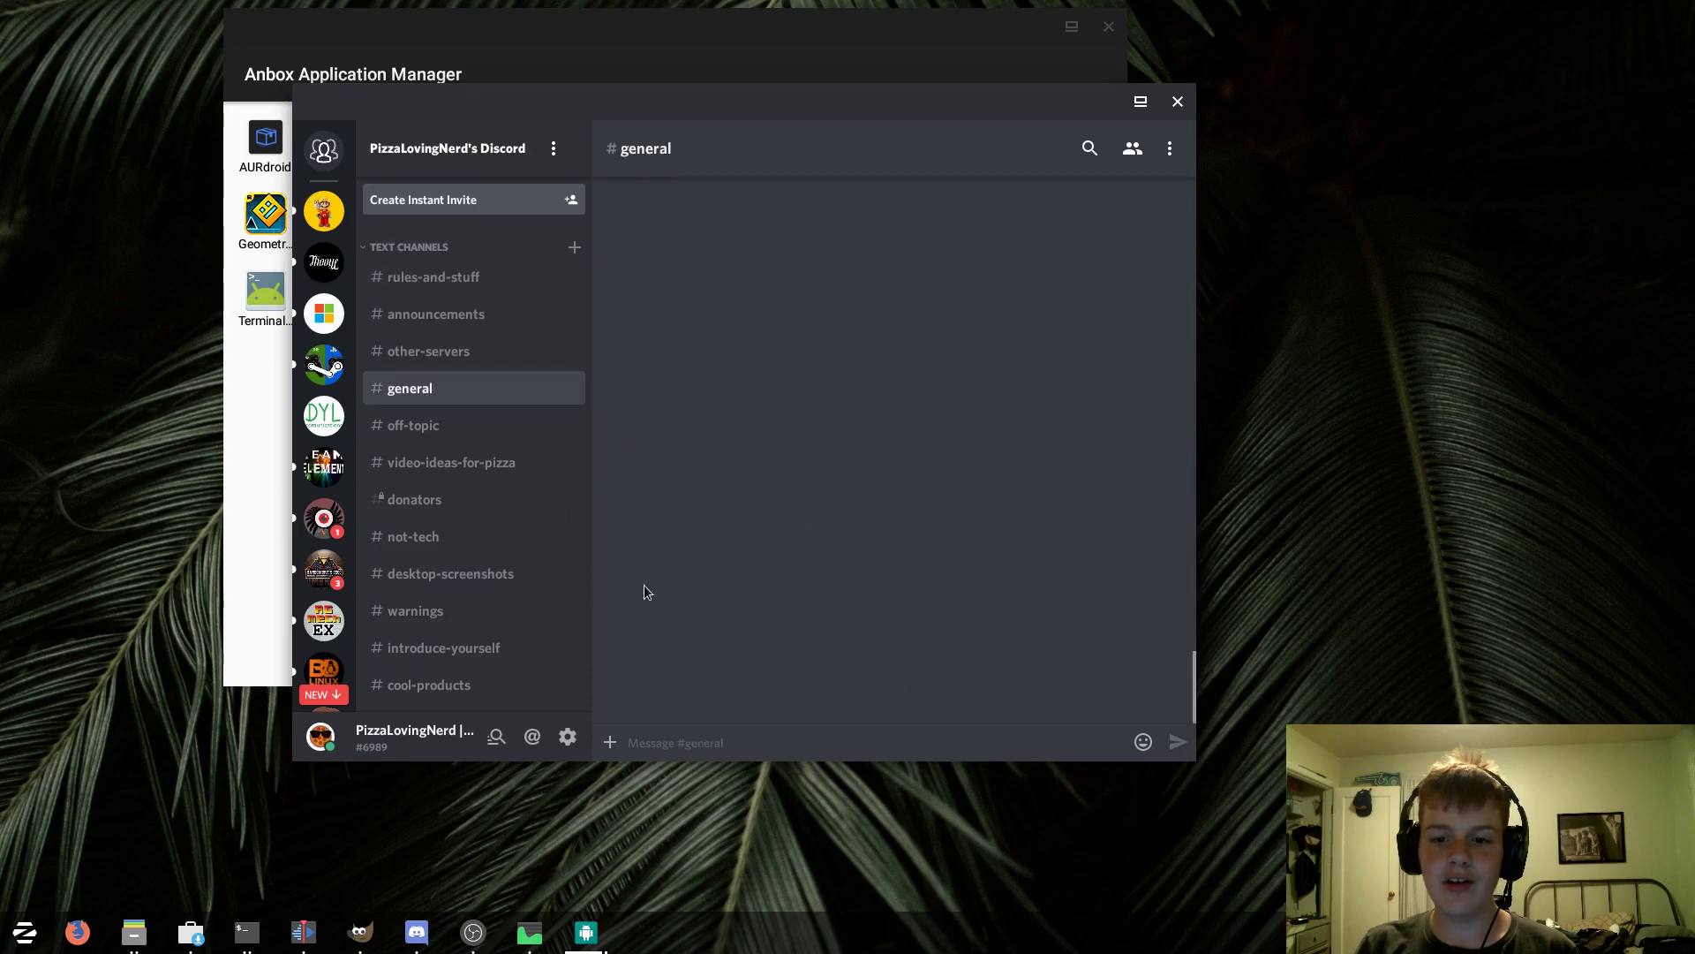
pyautogui.click(772, 726)
pyautogui.write('t')
pyautogui.press('BackSpace')
pyautogui.write('yt')
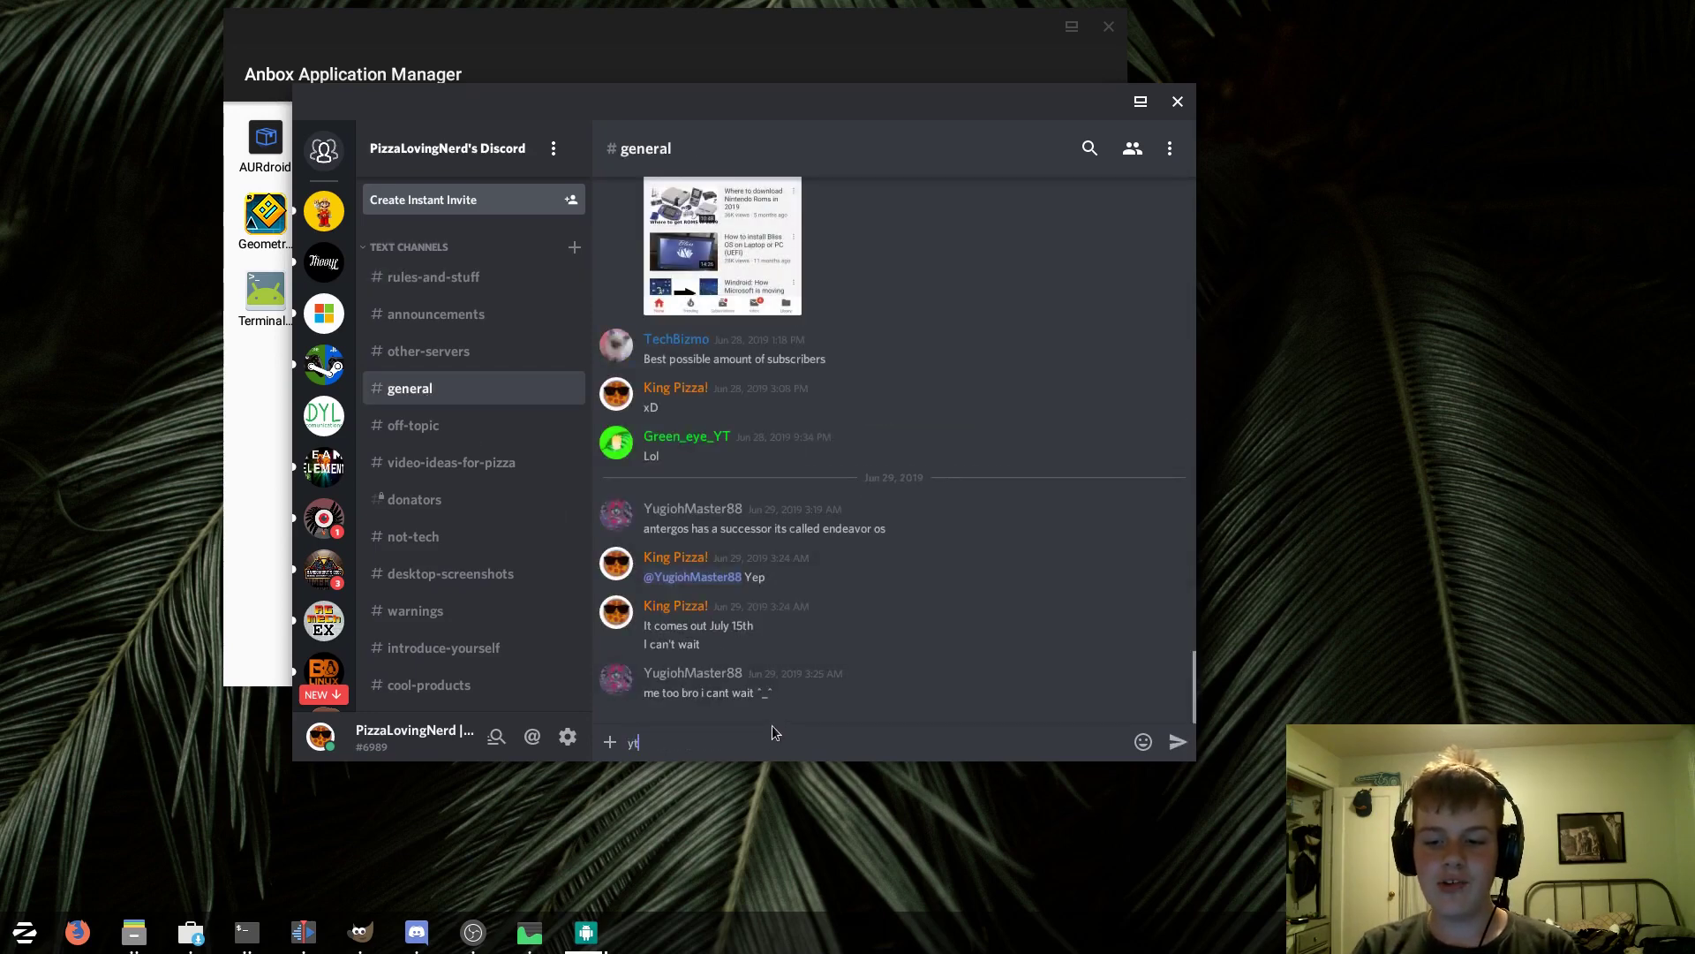
pyautogui.write('p')
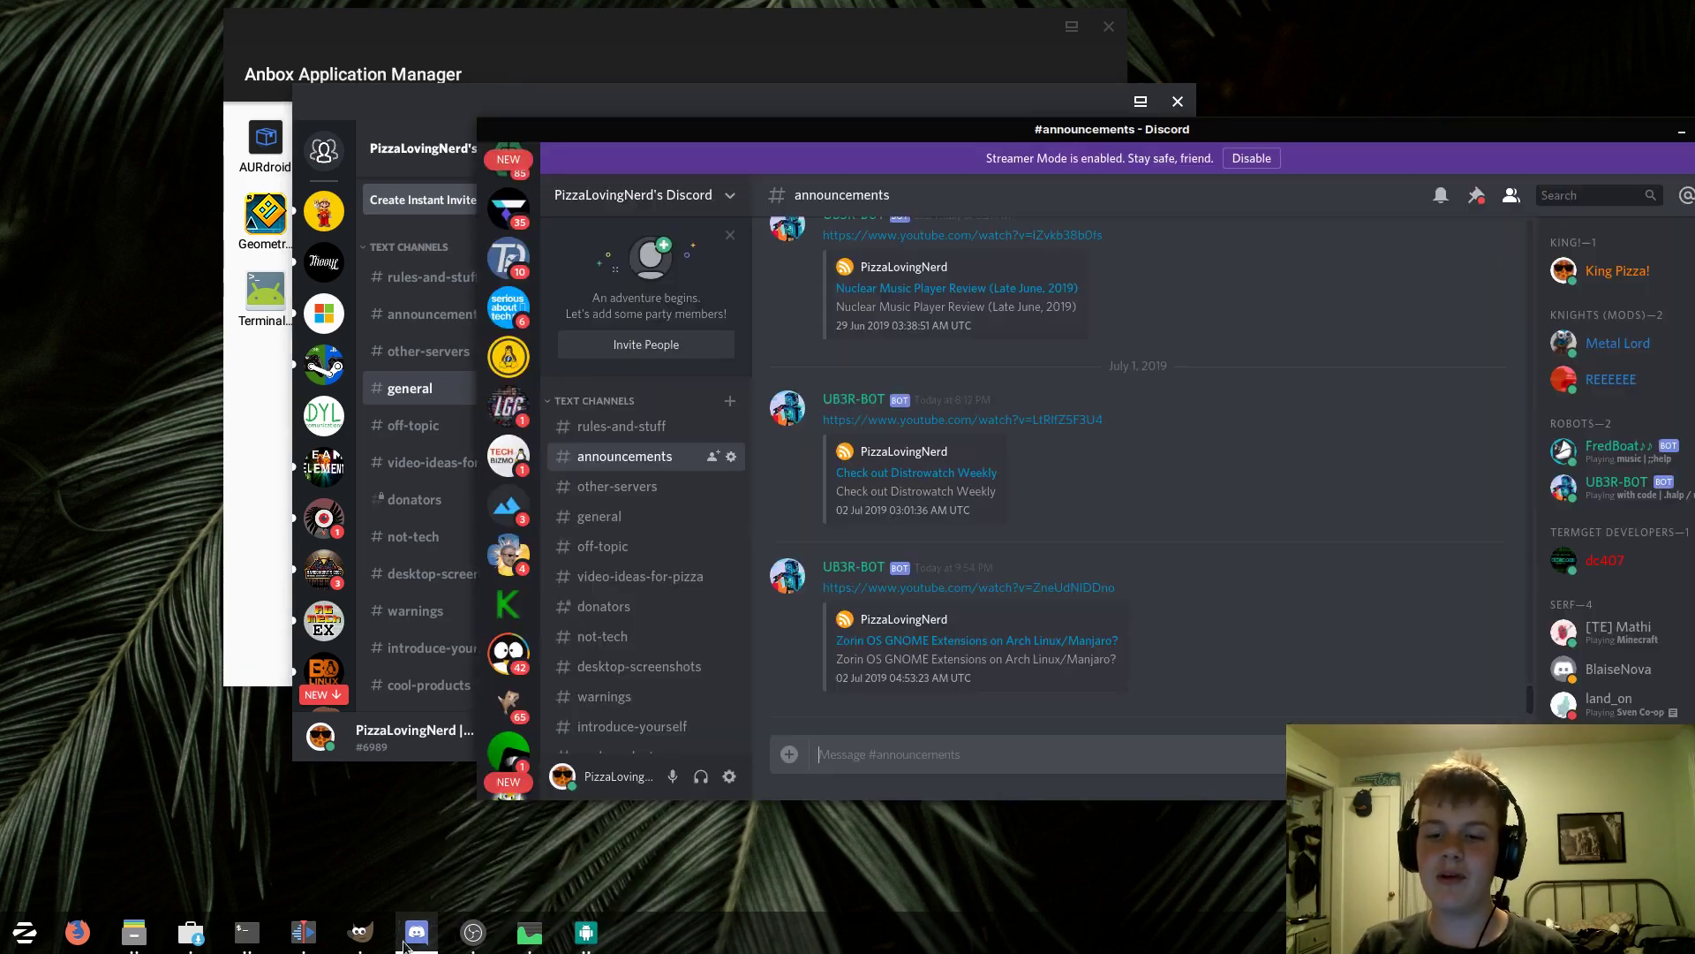
# Step: Close both the desktop Discord window and the Anbox Discord app
pyautogui.click(416, 933)
pyautogui.moveTo(953, 129); pyautogui.dragTo(622, 147)
pyautogui.click(1404, 148)
pyautogui.click(1177, 101)
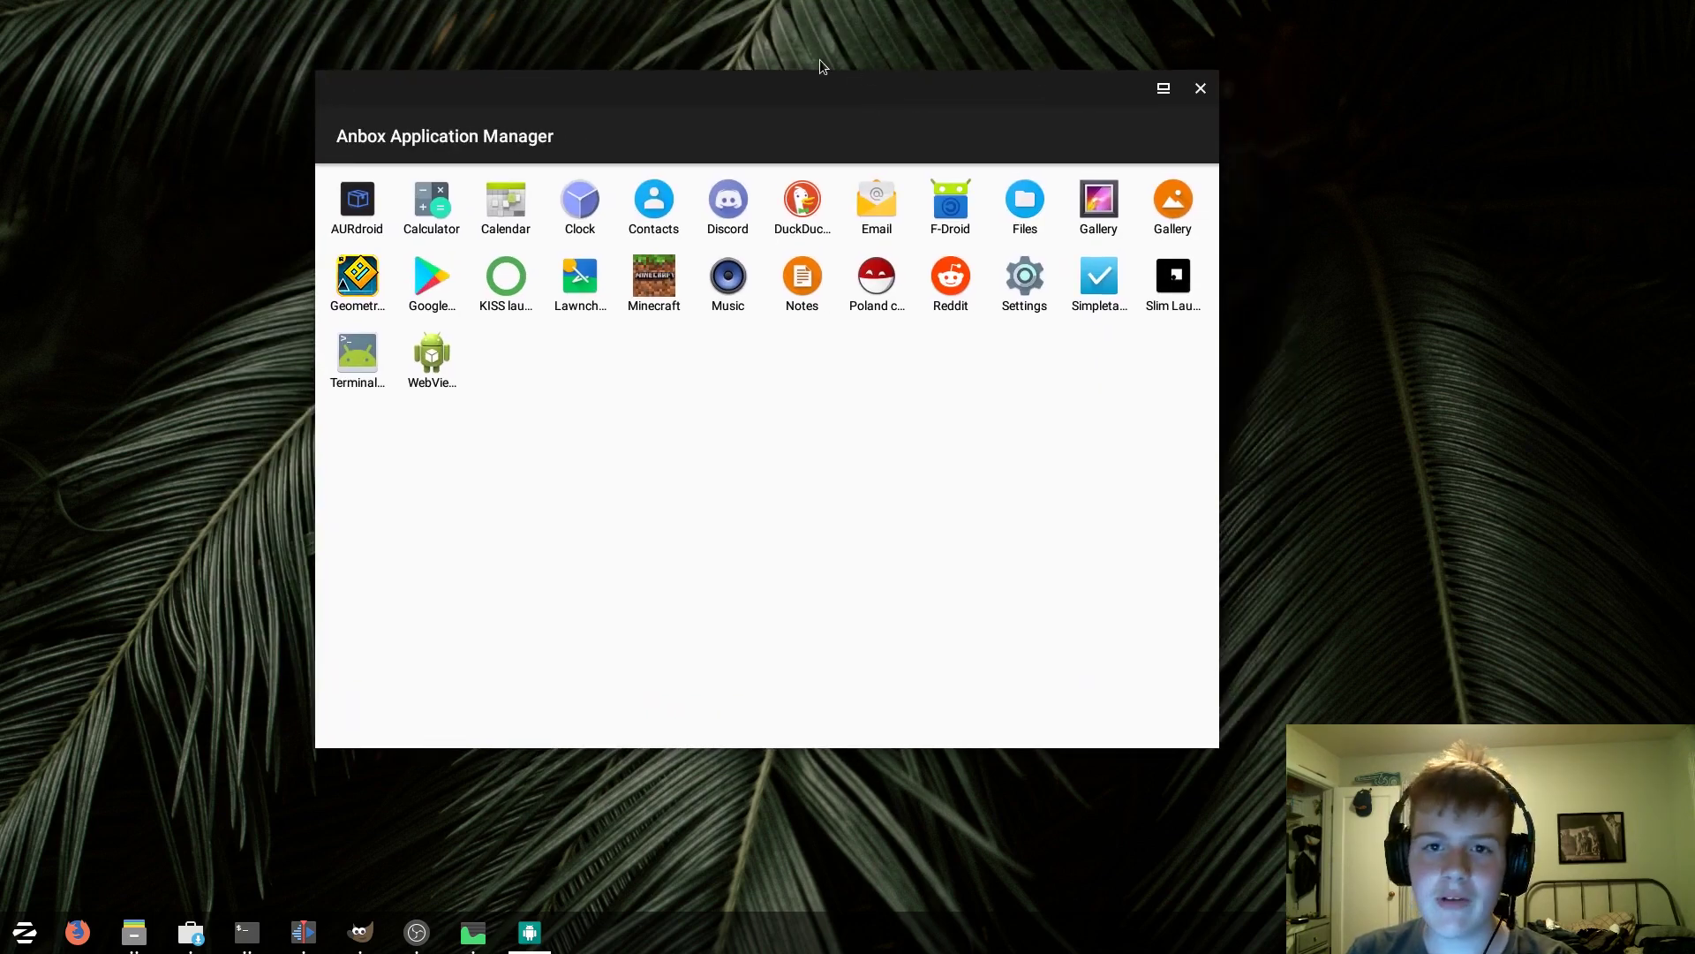
pyautogui.moveTo(773, 74); pyautogui.dragTo(464, 16)
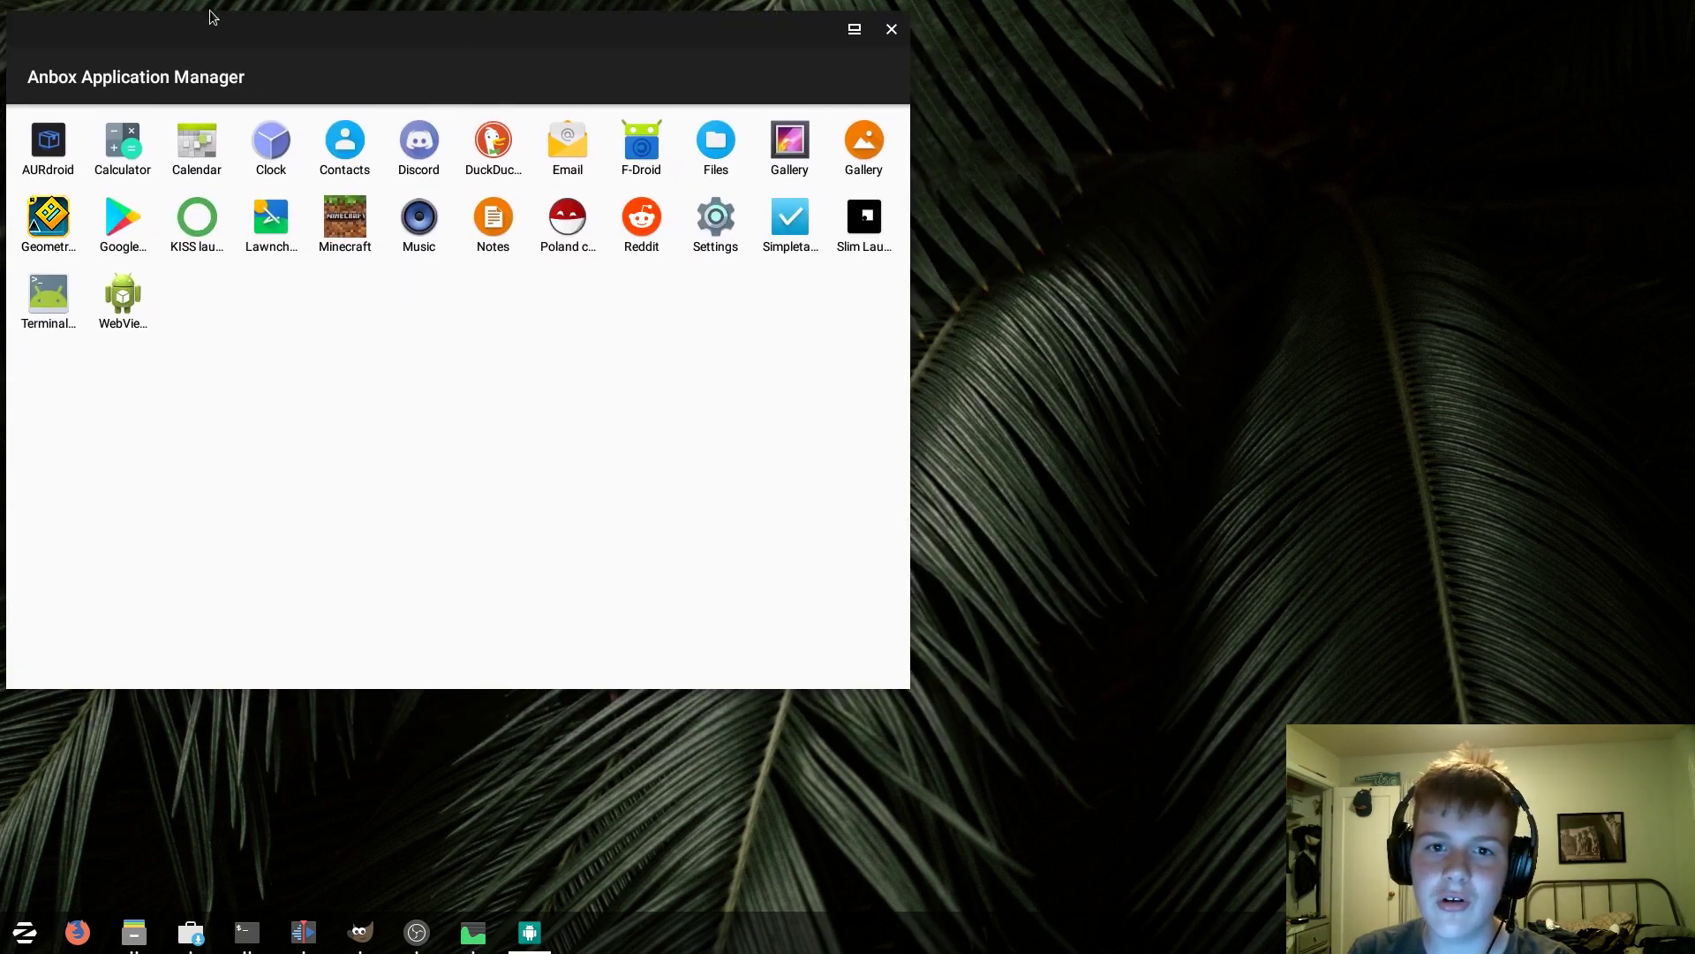
pyautogui.moveTo(212, 16); pyautogui.dragTo(352, 42)
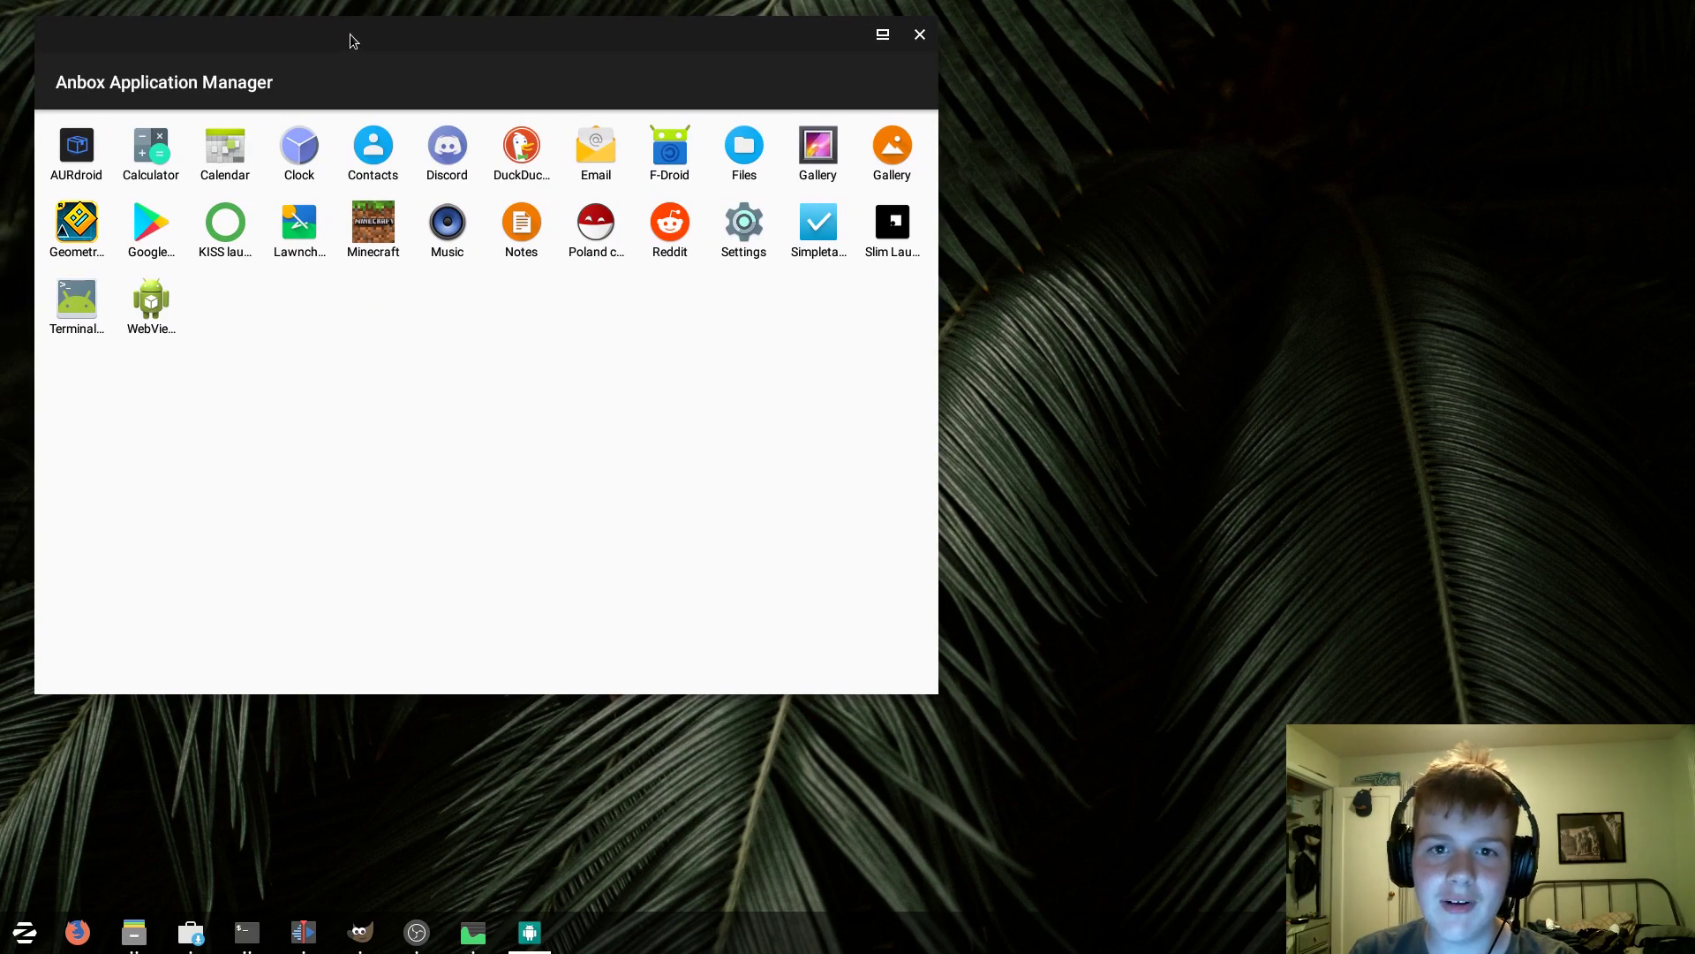
pyautogui.moveTo(351, 41); pyautogui.dragTo(330, 36)
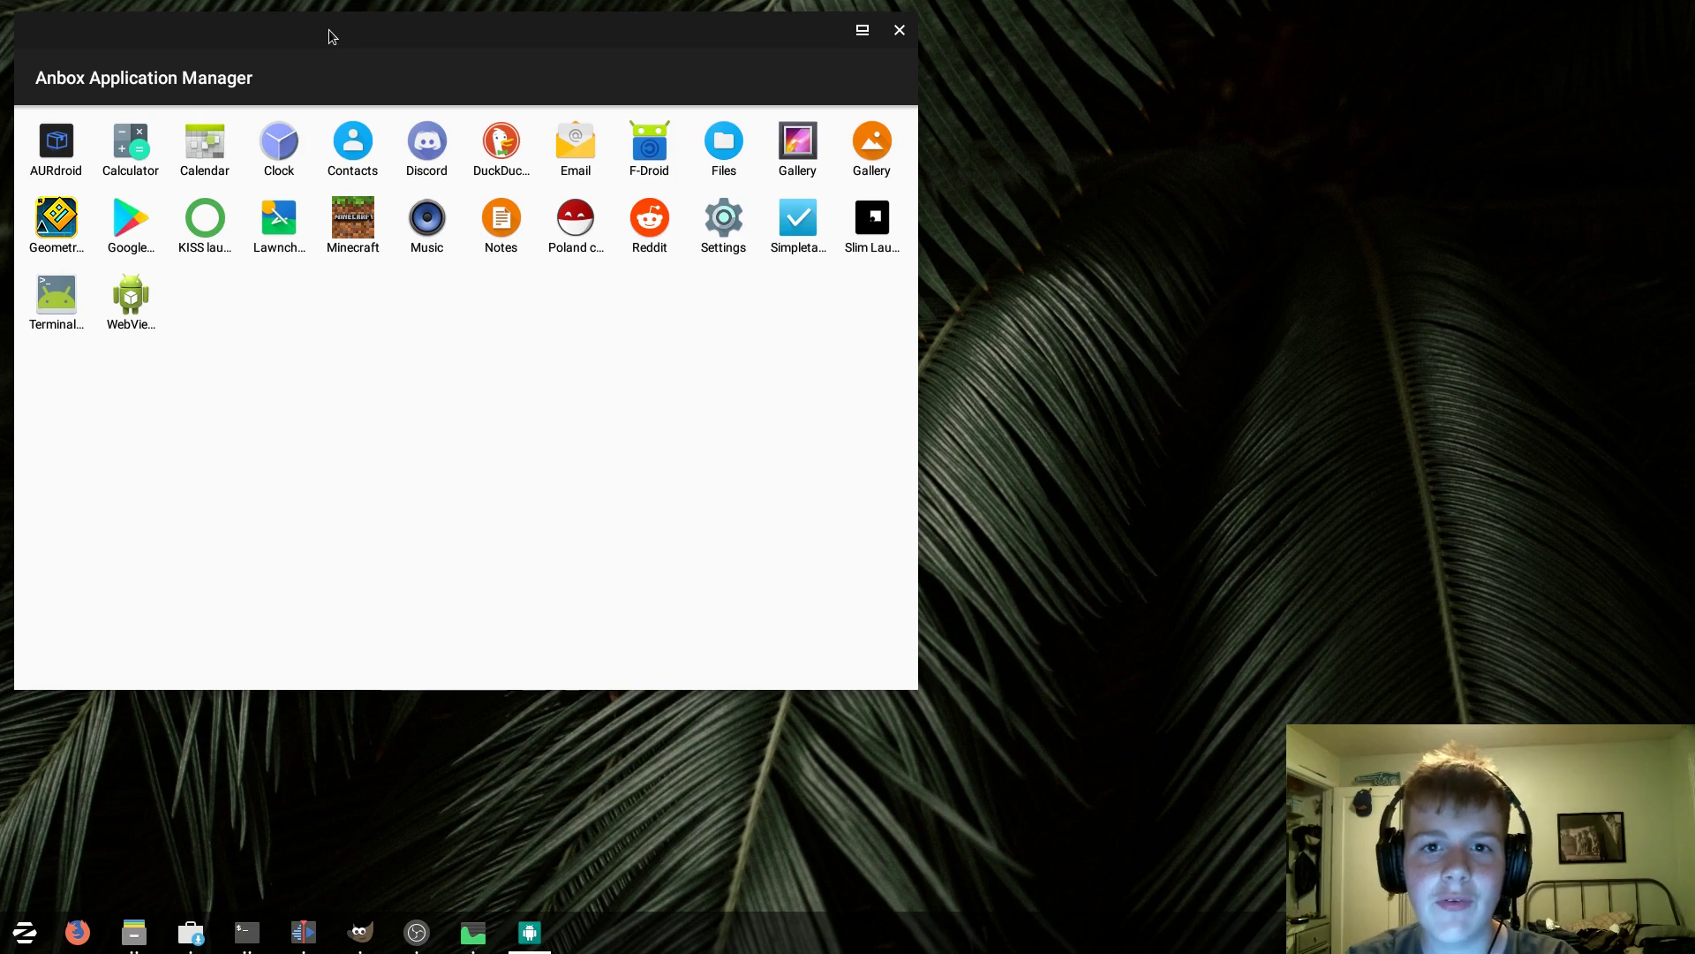